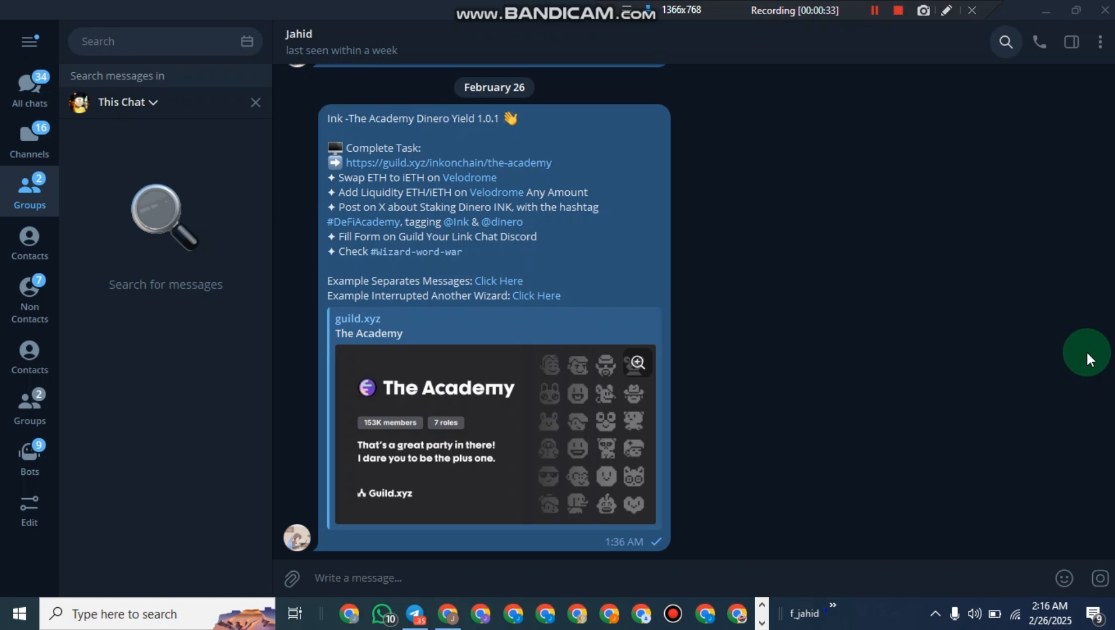
Open The Academy guild page from the task link in the Telegram message.
{"action": "left_click", "coordinate": [446, 612]}
{"action": "left_click_drag", "start_coordinate": [817, 13], "coordinate": [273, 20]}
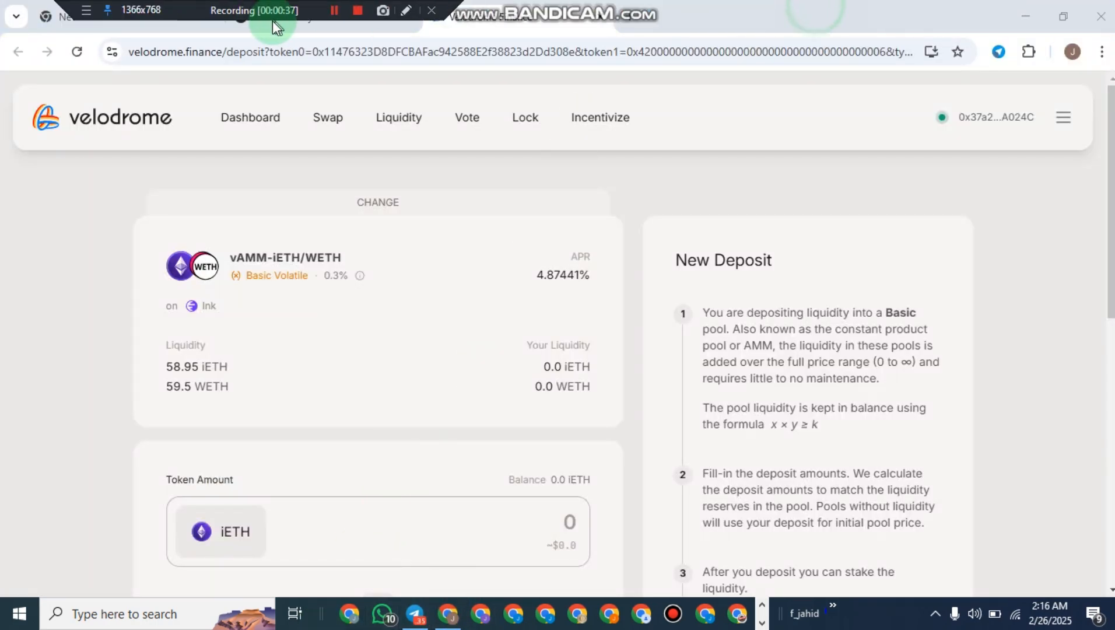
{"action": "left_click", "coordinate": [416, 613]}
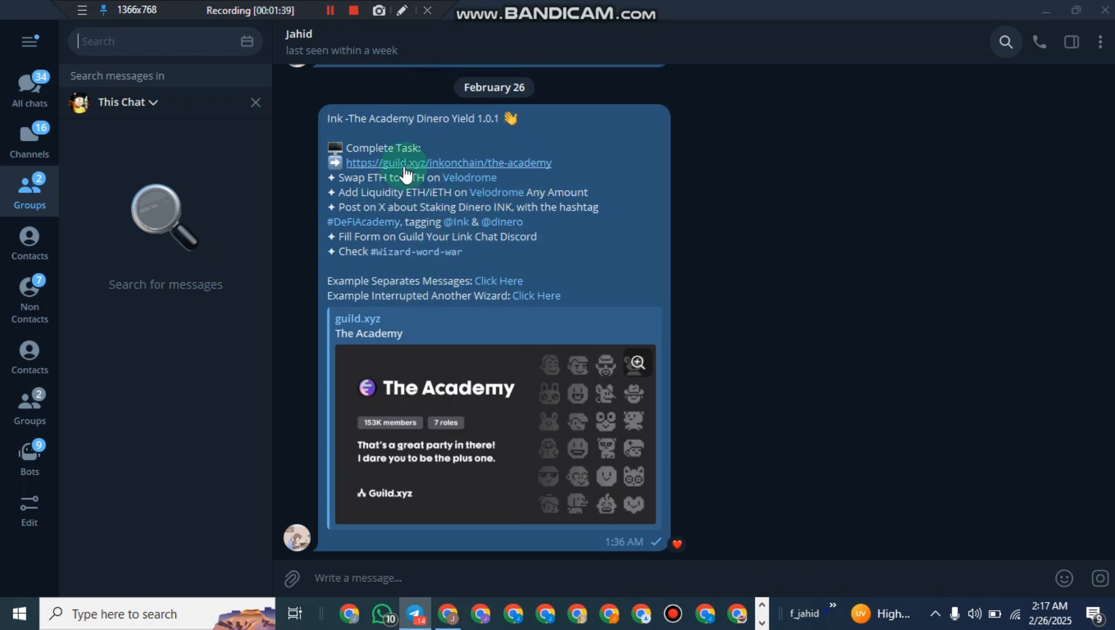
{"action": "left_click", "coordinate": [426, 168]}
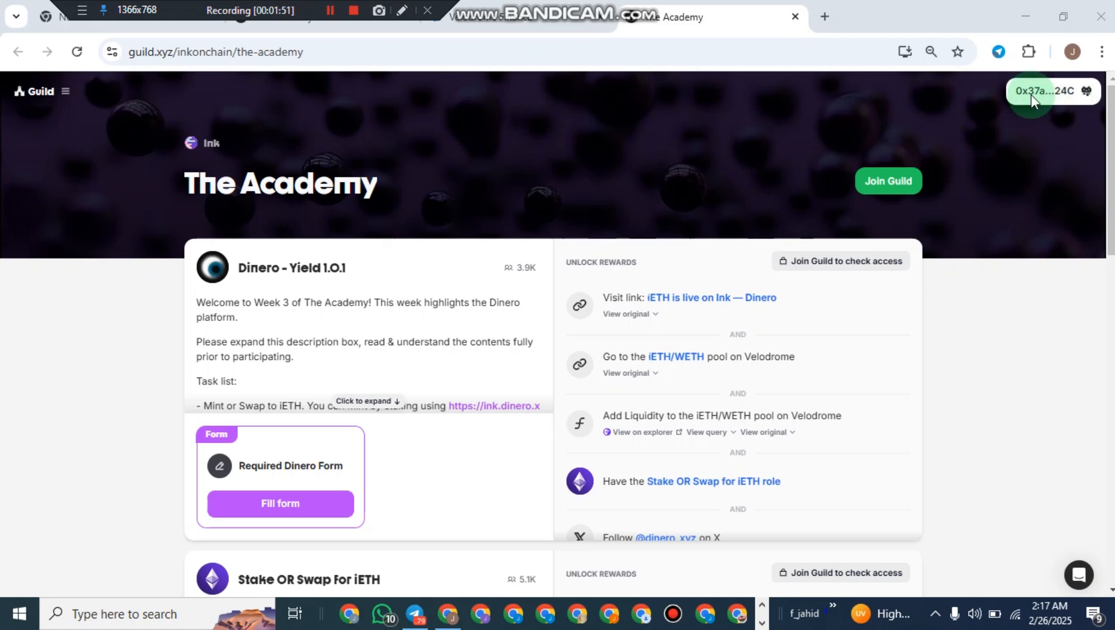
Examine the access status of the roles on The Academy page, down to the Week 2 NFTs2Me tasks.
{"action": "scroll", "coordinate": [1055, 88], "scroll_direction": "down", "scroll_amount": 4}
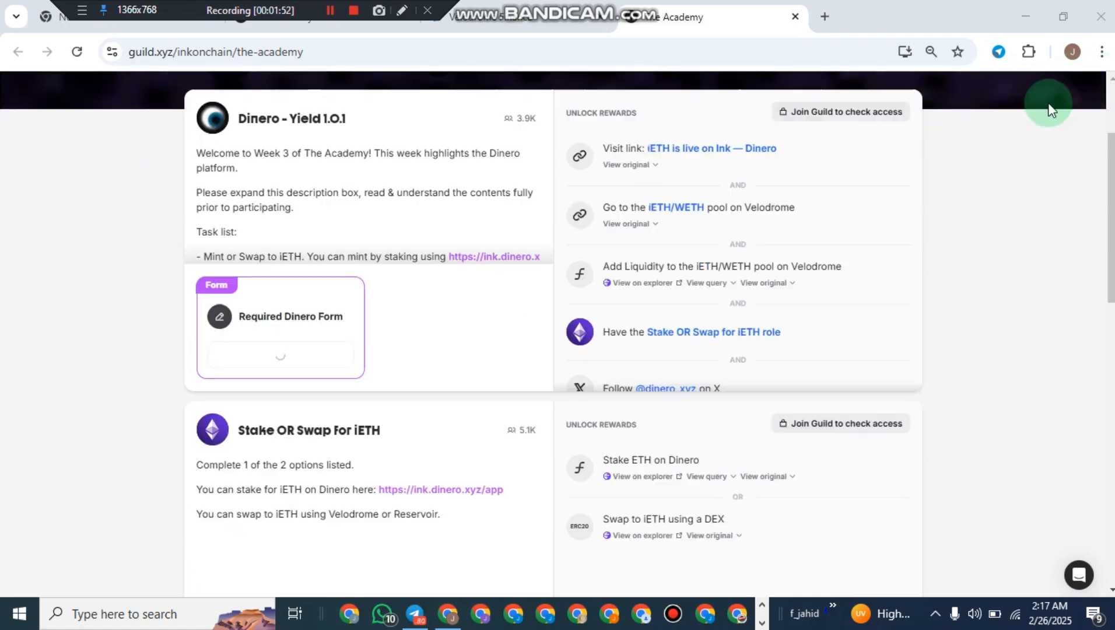
{"action": "scroll", "coordinate": [612, 214], "scroll_direction": "up", "scroll_amount": 5}
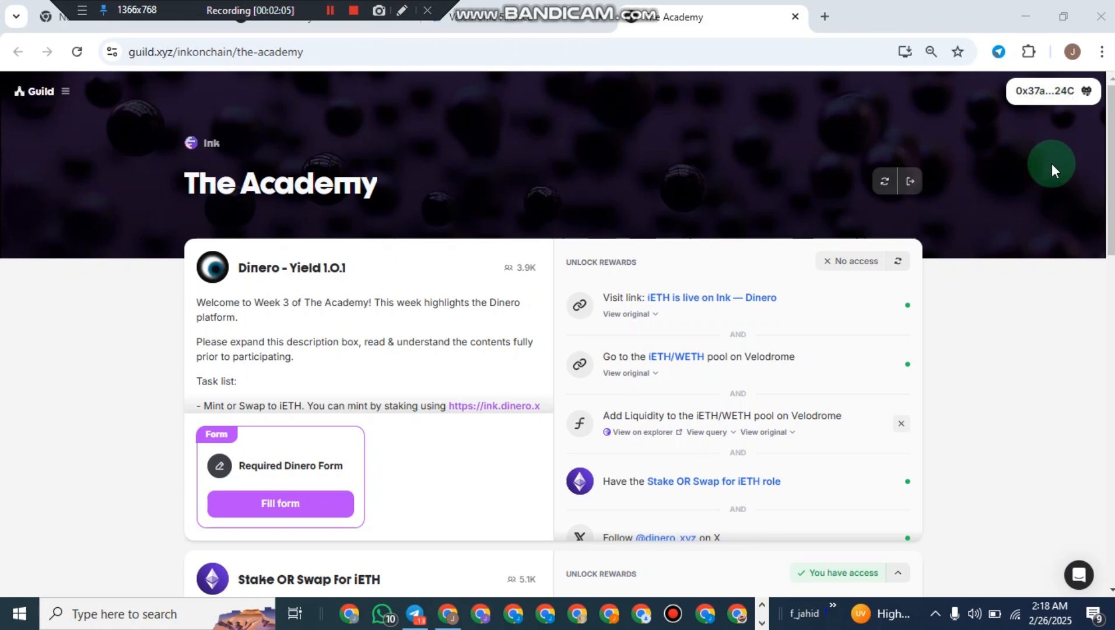
{"action": "scroll", "coordinate": [863, 305], "scroll_direction": "down", "scroll_amount": 2}
{"action": "scroll", "coordinate": [863, 305], "scroll_direction": "up", "scroll_amount": 2}
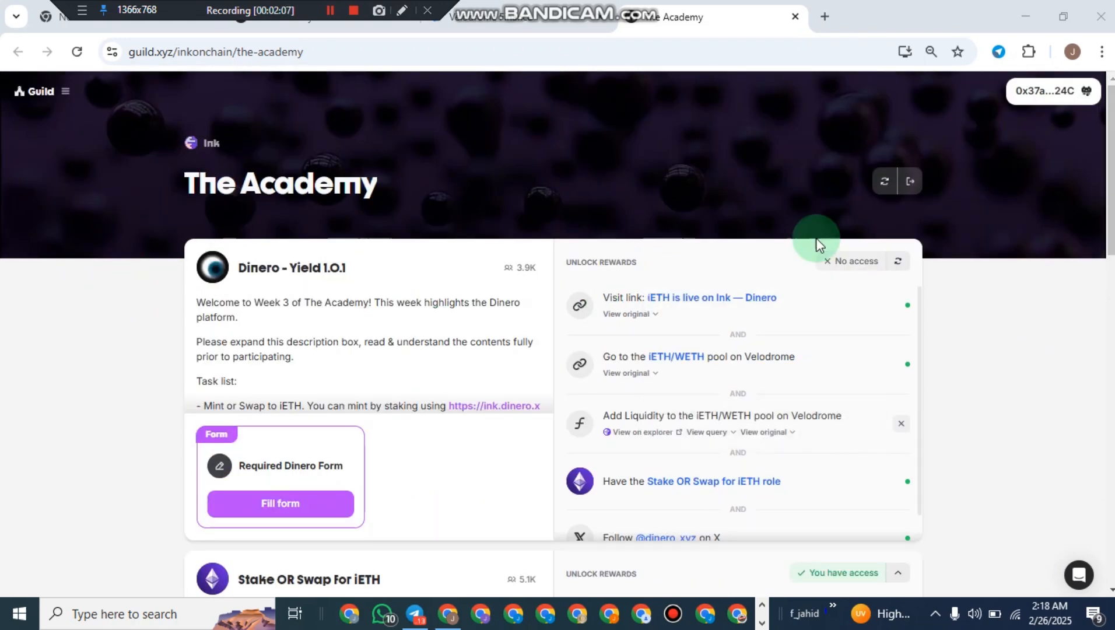
{"action": "scroll", "coordinate": [457, 301], "scroll_direction": "down", "scroll_amount": 15}
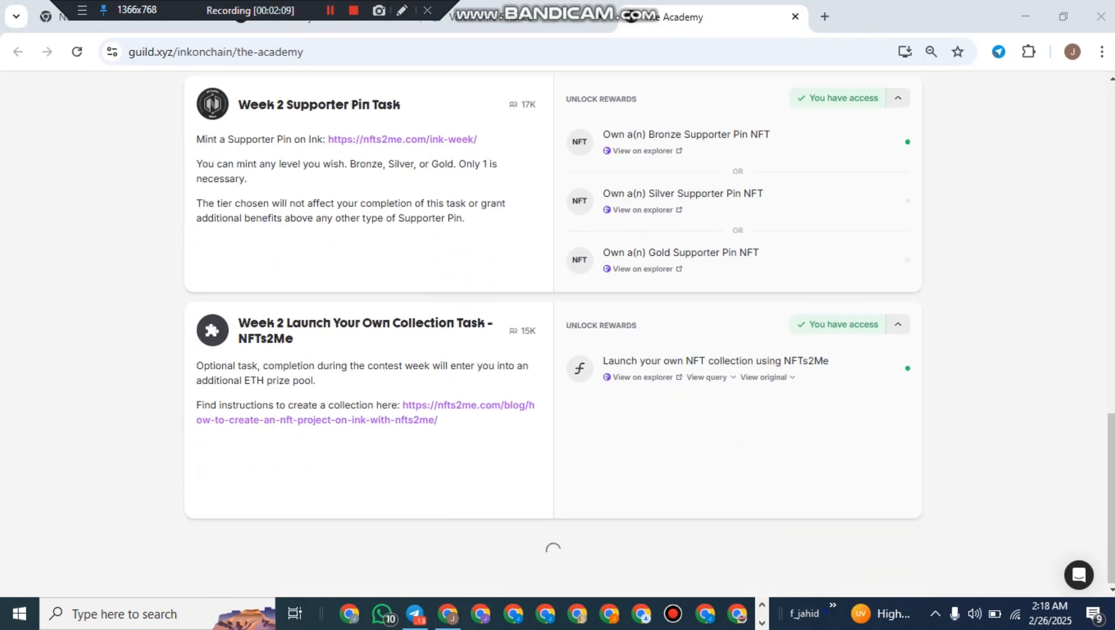
{"action": "left_click", "coordinate": [897, 327]}
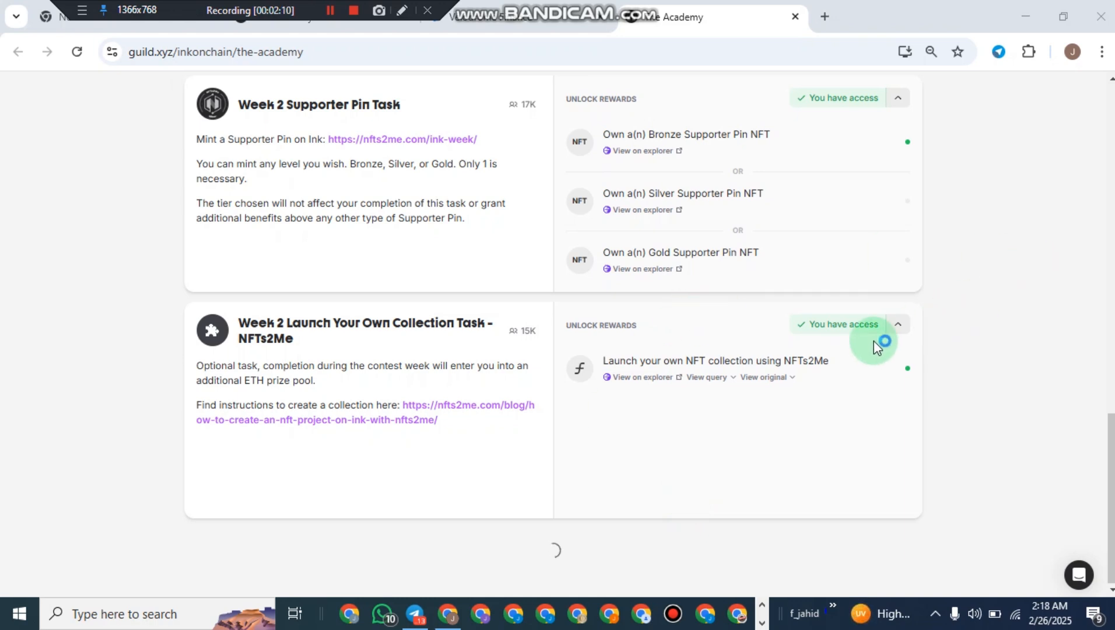
{"action": "left_click", "coordinate": [901, 328]}
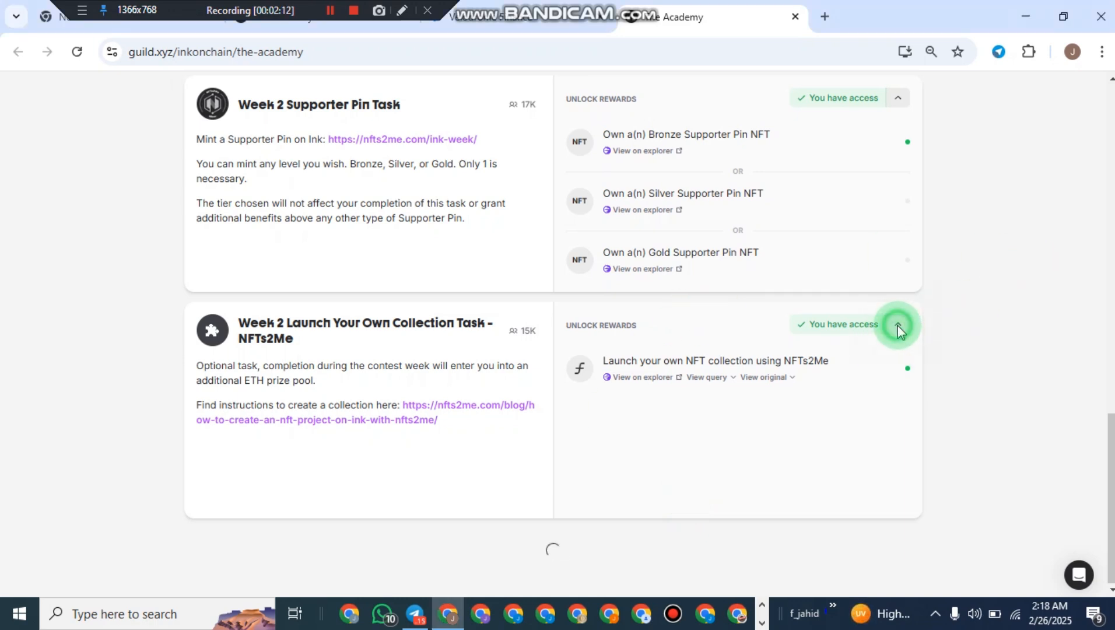
{"action": "scroll", "coordinate": [916, 224], "scroll_direction": "up", "scroll_amount": 3}
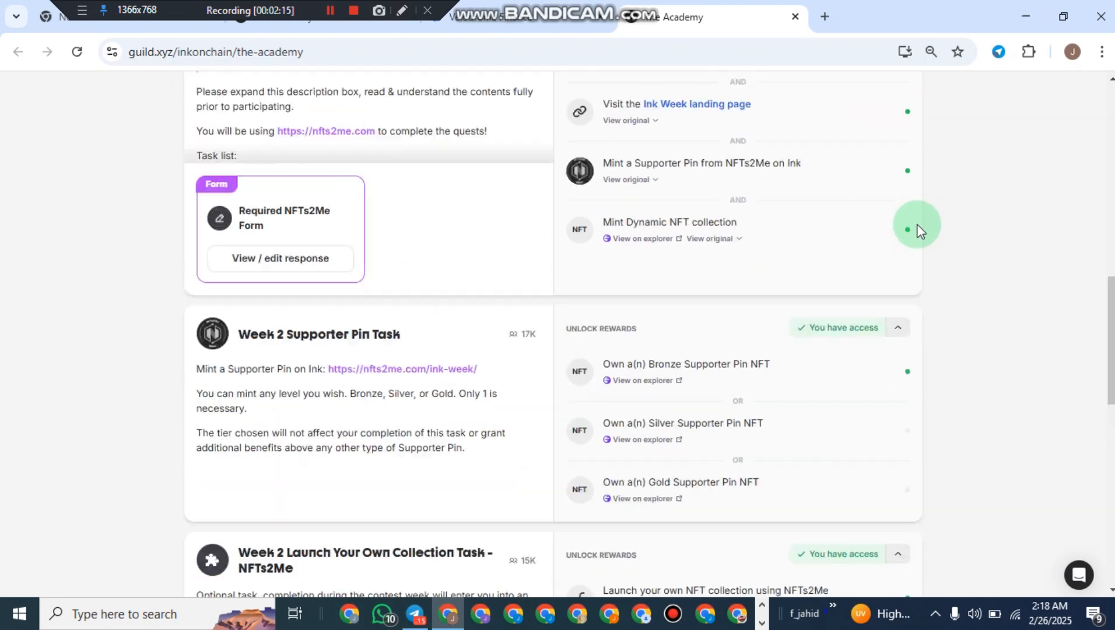
{"action": "scroll", "coordinate": [864, 318], "scroll_direction": "up", "scroll_amount": 15}
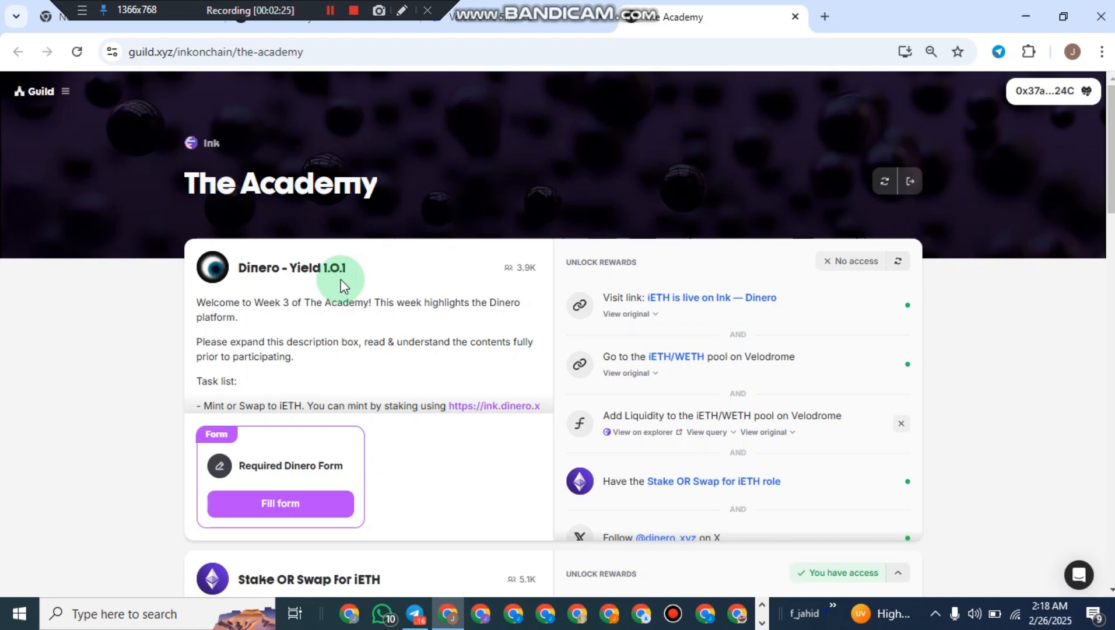
Examine the Dinero - Yield 1.0.1 task description, its required form and its unlock requirements.
{"action": "left_click_drag", "start_coordinate": [391, 259], "coordinate": [138, 267]}
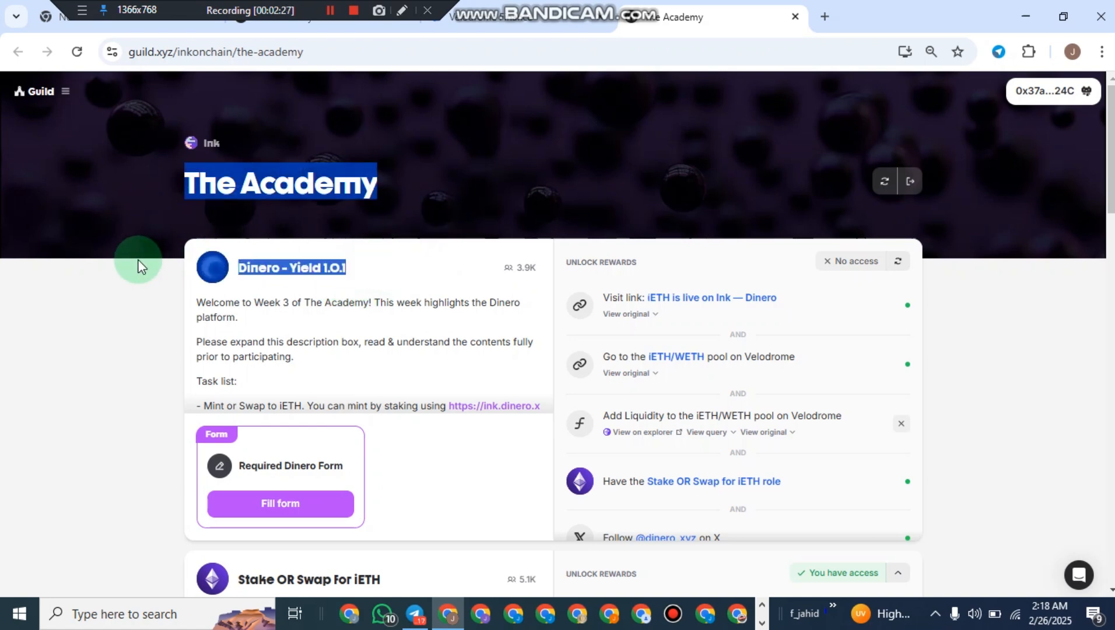
{"action": "scroll", "coordinate": [460, 267], "scroll_direction": "down", "scroll_amount": 2}
{"action": "scroll", "coordinate": [449, 268], "scroll_direction": "up", "scroll_amount": 2}
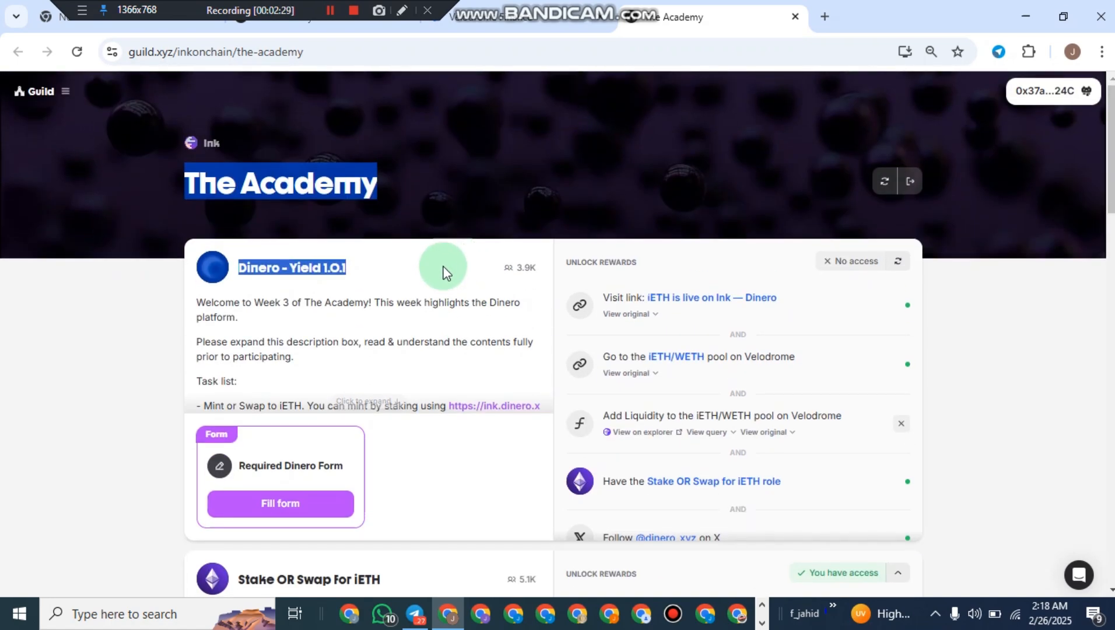
{"action": "scroll", "coordinate": [397, 326], "scroll_direction": "down", "scroll_amount": 2}
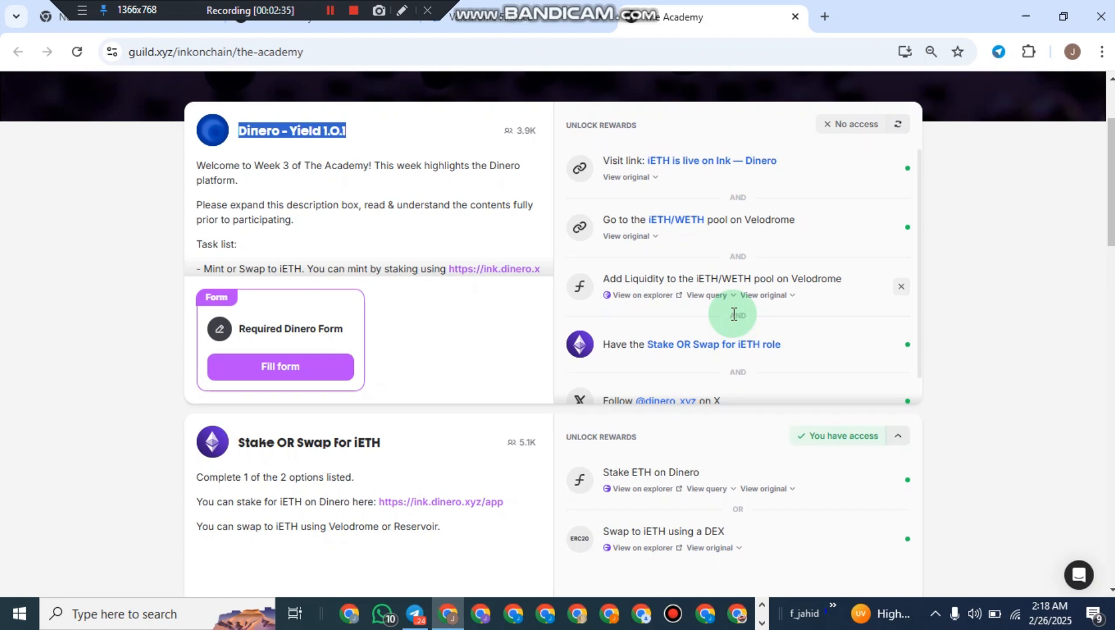
{"action": "scroll", "coordinate": [722, 334], "scroll_direction": "down", "scroll_amount": 1}
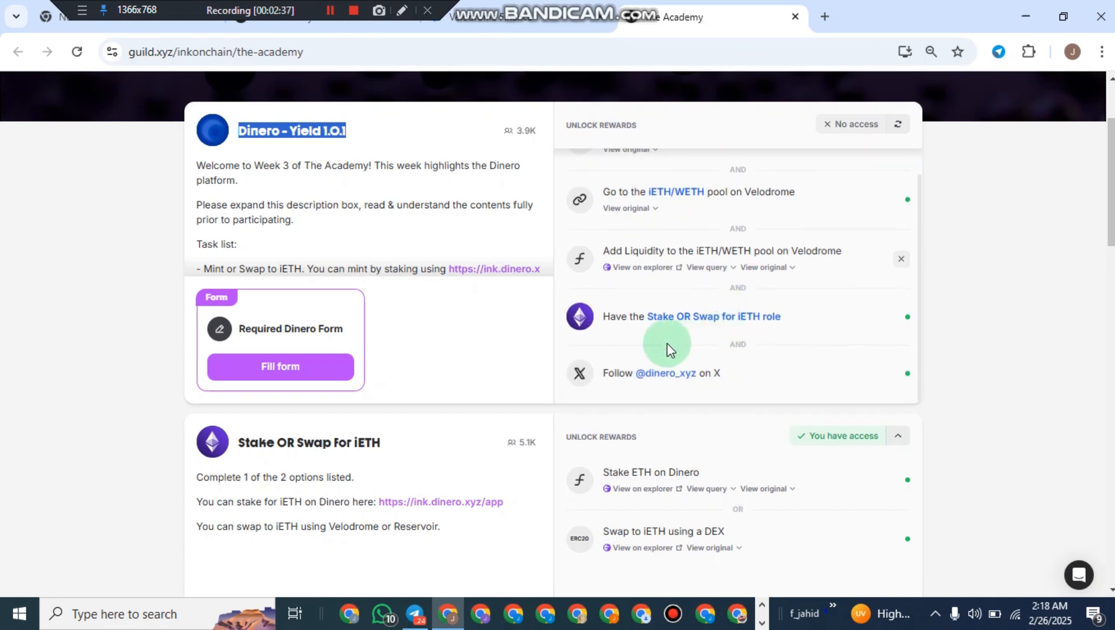
{"action": "scroll", "coordinate": [668, 349], "scroll_direction": "up", "scroll_amount": 1}
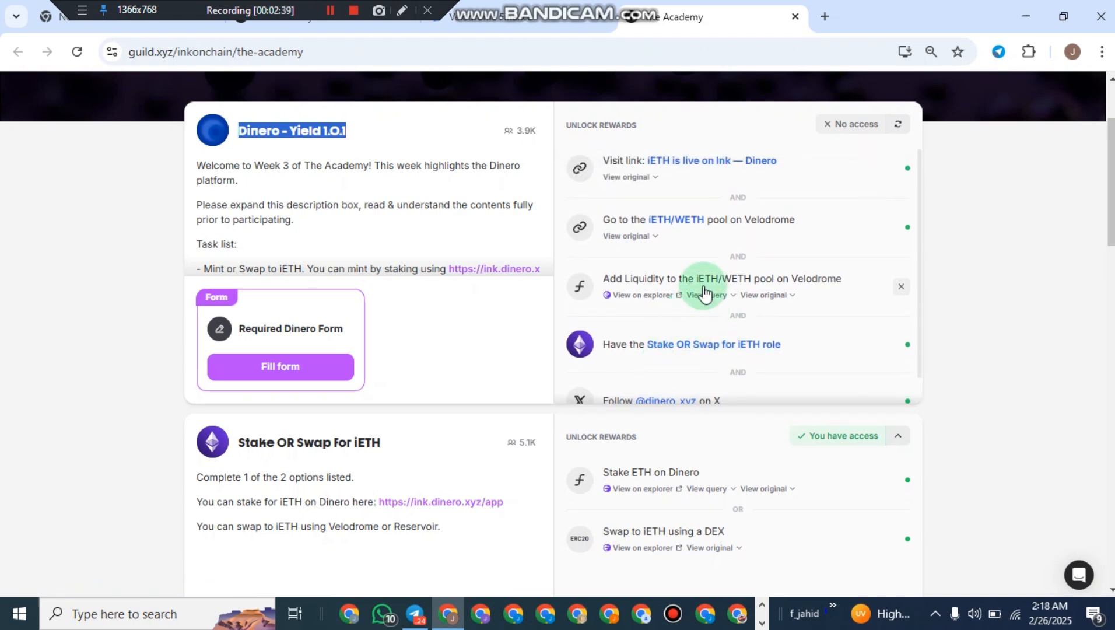
{"action": "scroll", "coordinate": [690, 358], "scroll_direction": "down", "scroll_amount": 1}
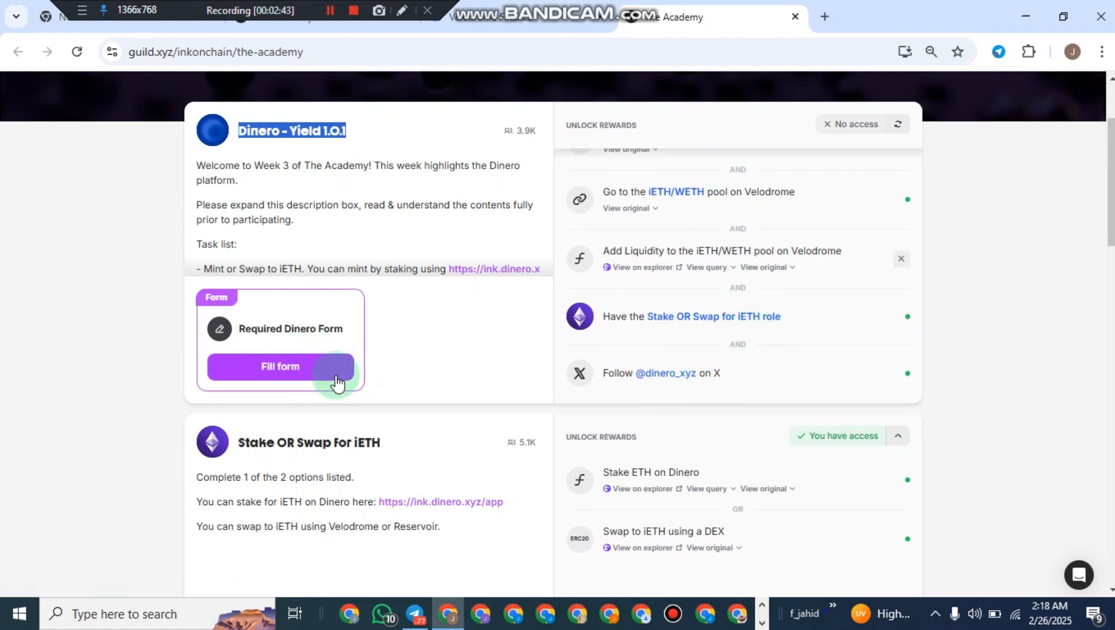
{"action": "scroll", "coordinate": [683, 311], "scroll_direction": "up", "scroll_amount": 2}
{"action": "scroll", "coordinate": [553, 429], "scroll_direction": "up", "scroll_amount": 2}
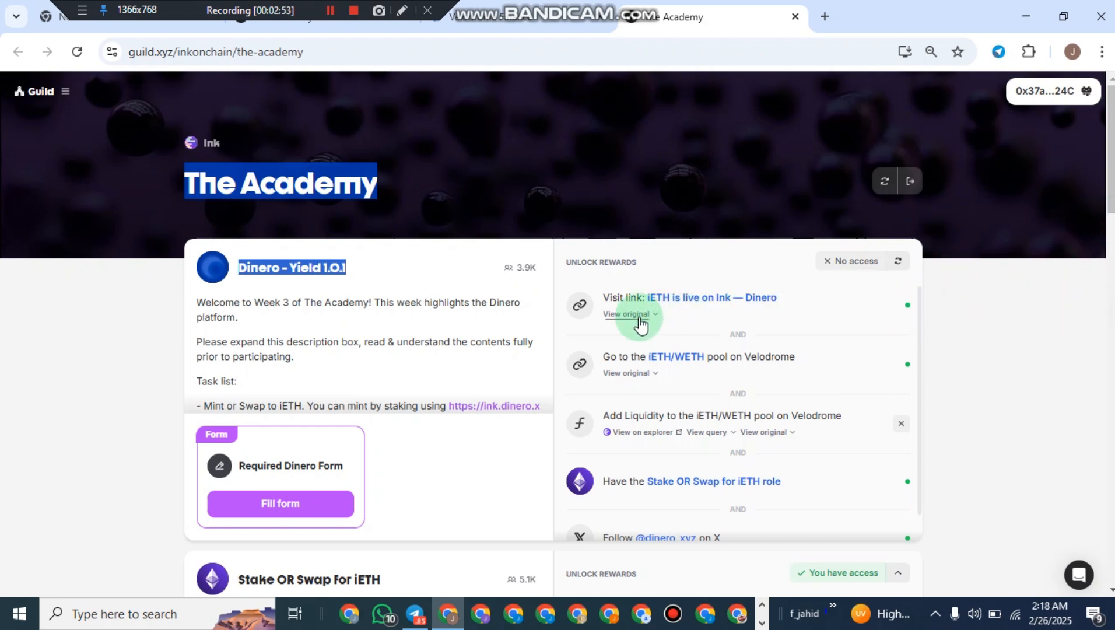
Visit the "iETH is live on Ink — Dinero" article from the Dinero - Yield 1.0.1 requirements, continuing to the external site.
{"action": "left_click", "coordinate": [687, 271]}
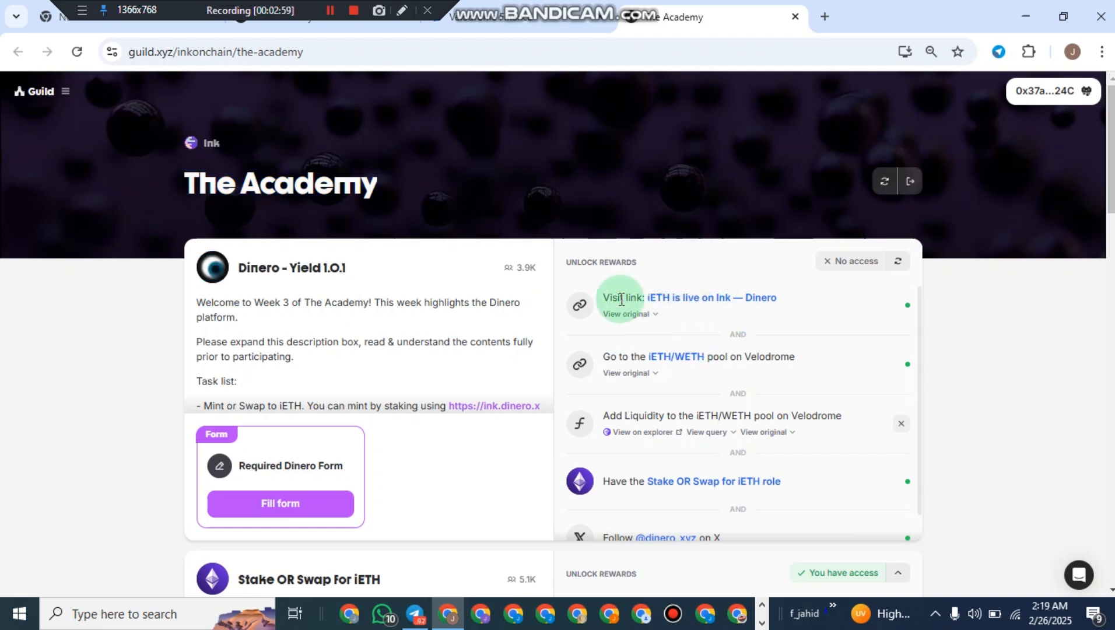
{"action": "left_click", "coordinate": [679, 305]}
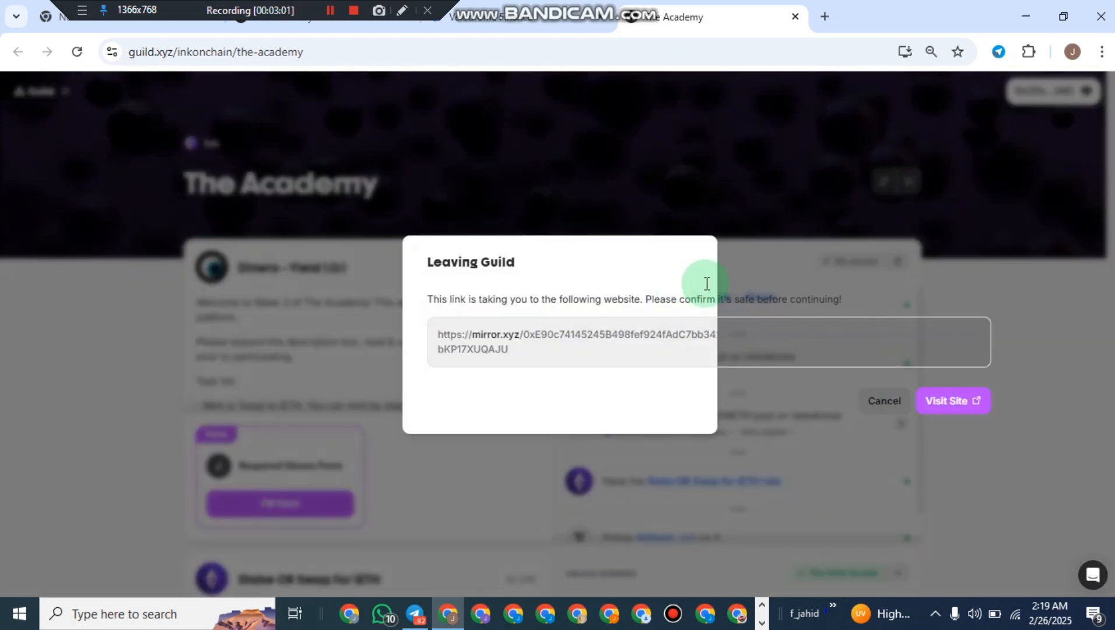
{"action": "left_click", "coordinate": [945, 403]}
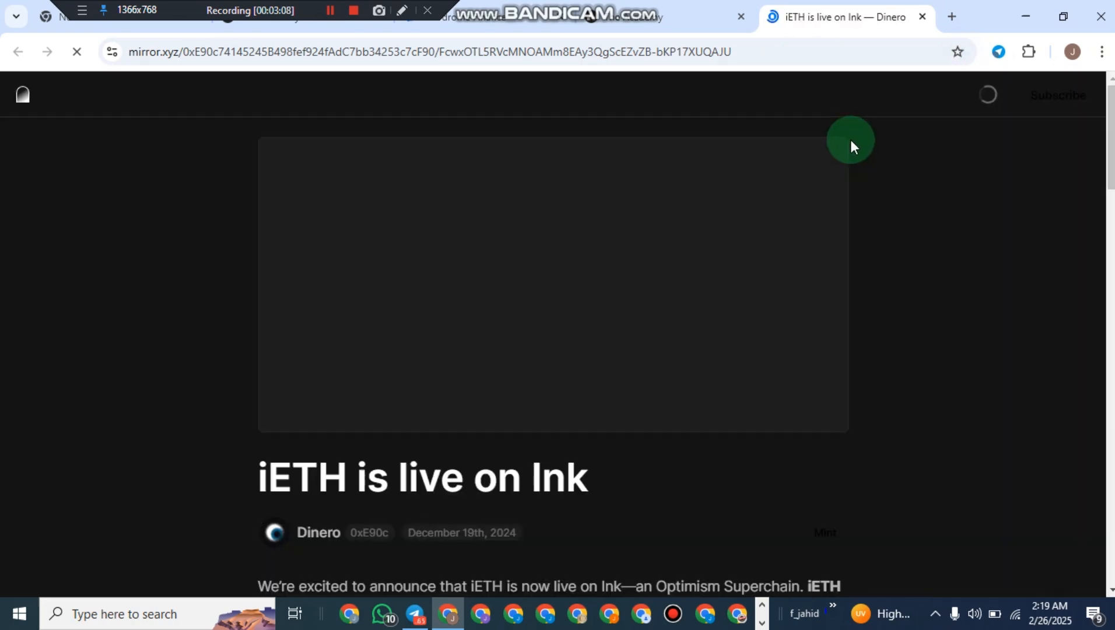
Look through the iETH article, then return to The Academy page and dismiss its Leaving Guild dialog.
{"action": "scroll", "coordinate": [816, 163], "scroll_direction": "down", "scroll_amount": 12}
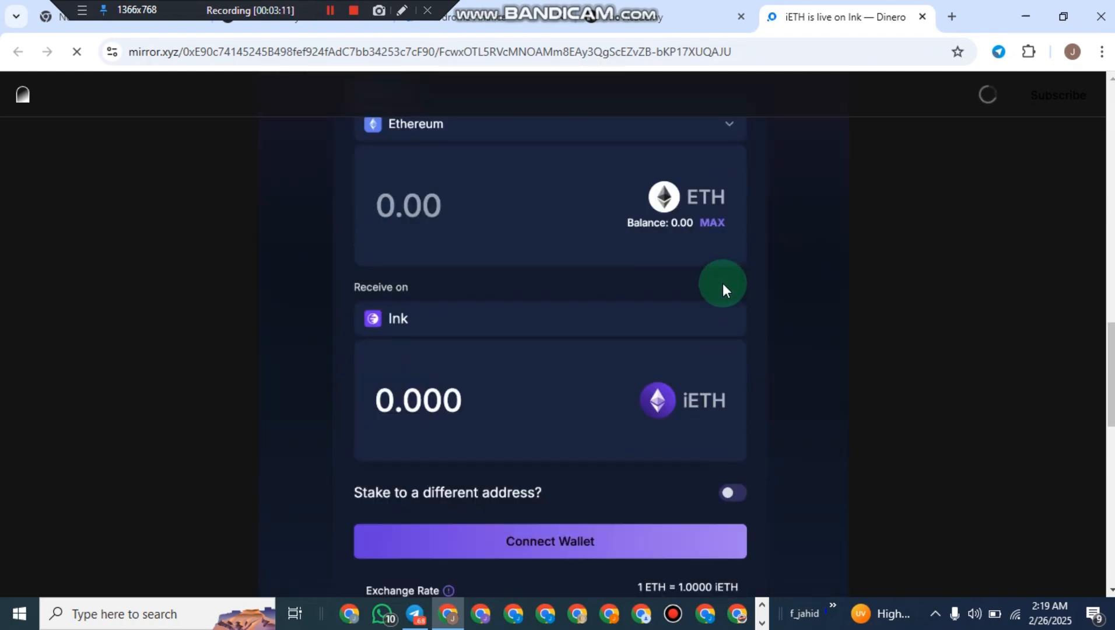
{"action": "scroll", "coordinate": [699, 280], "scroll_direction": "down", "scroll_amount": 5}
{"action": "scroll", "coordinate": [699, 281], "scroll_direction": "up", "scroll_amount": 15}
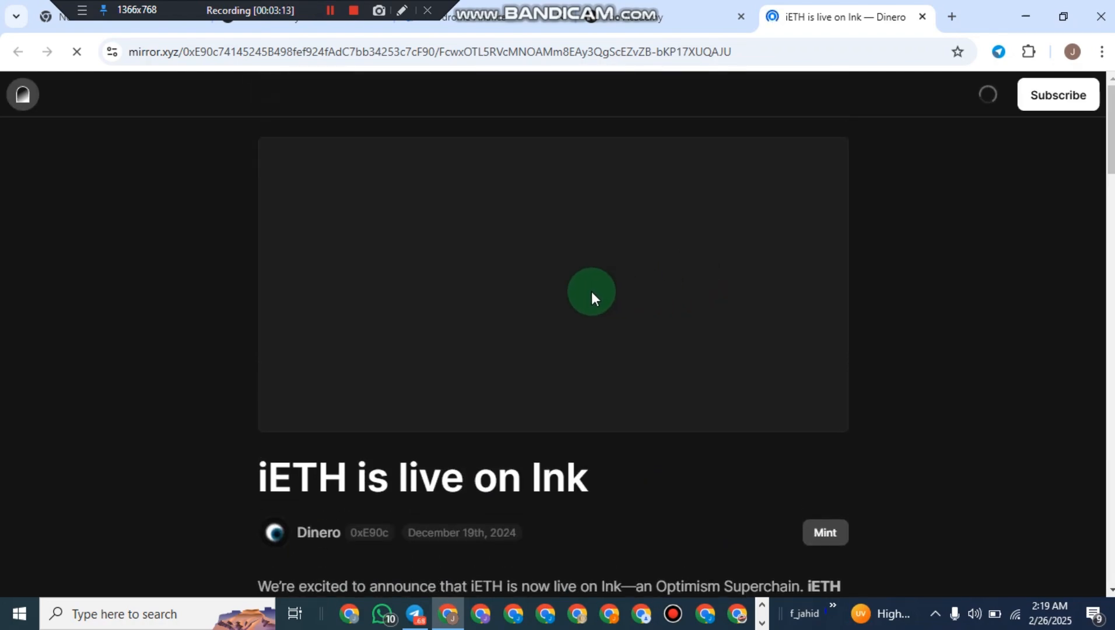
{"action": "scroll", "coordinate": [593, 296], "scroll_direction": "down", "scroll_amount": 15}
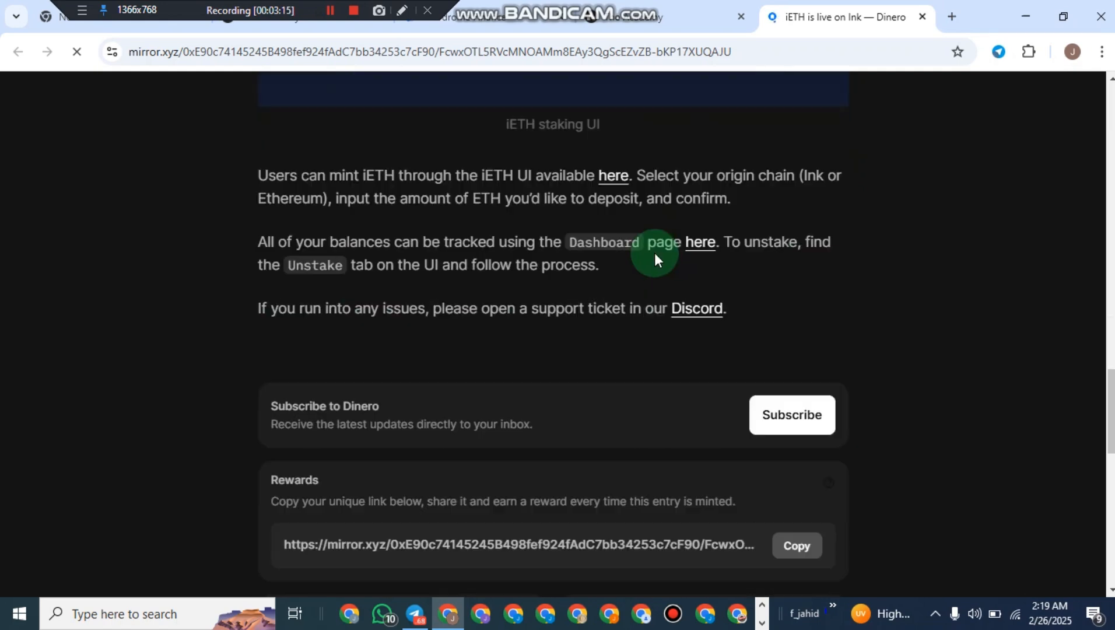
{"action": "scroll", "coordinate": [654, 256], "scroll_direction": "down", "scroll_amount": 9}
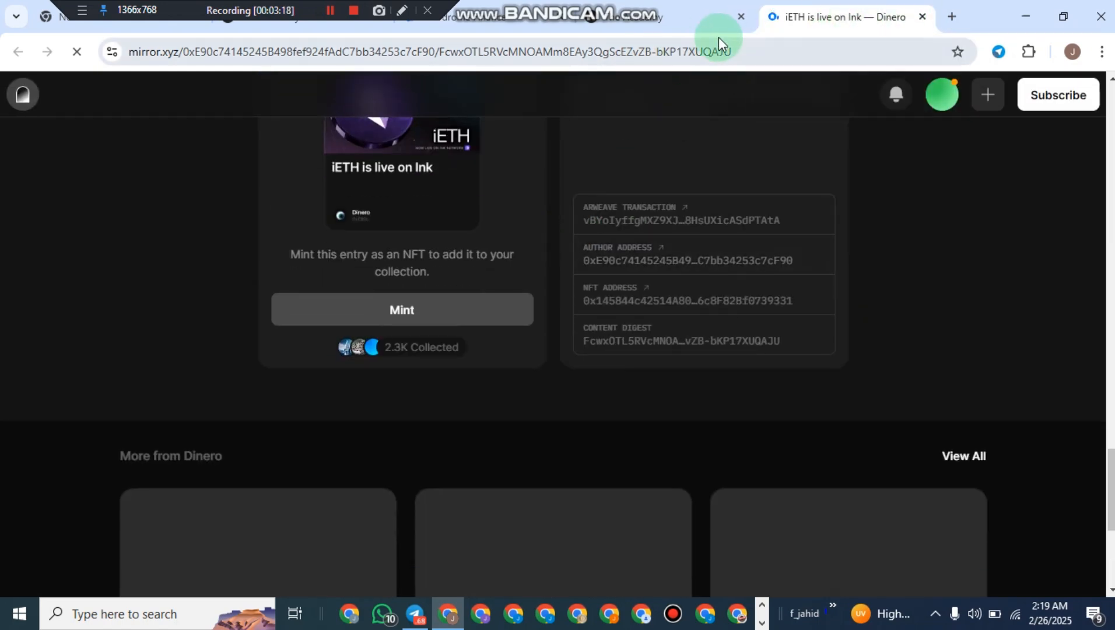
{"action": "left_click", "coordinate": [671, 17]}
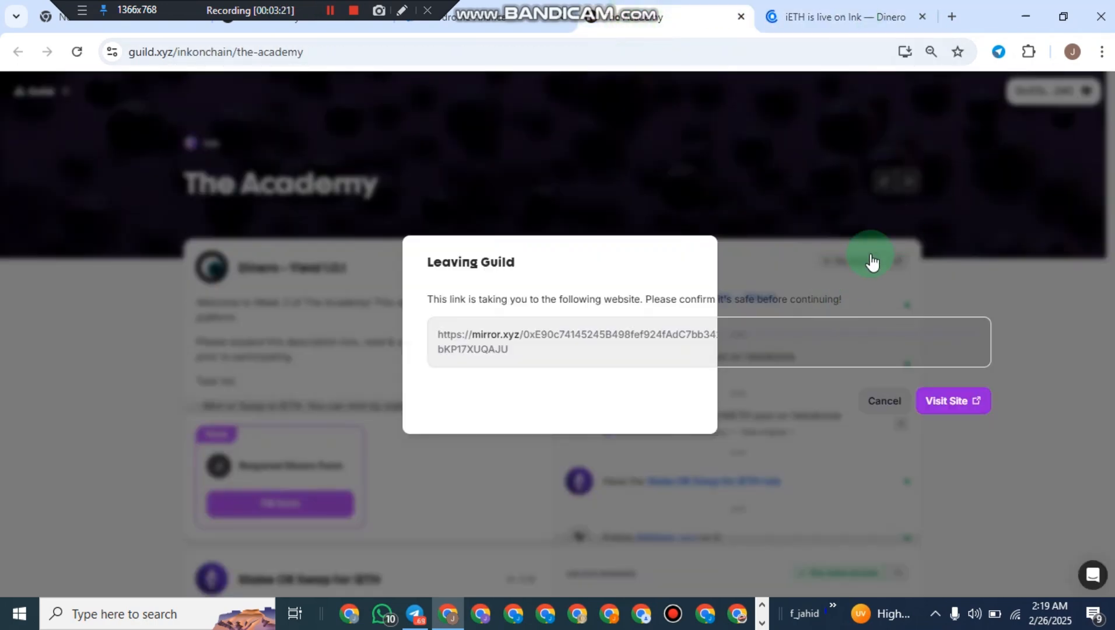
{"action": "left_click", "coordinate": [884, 401]}
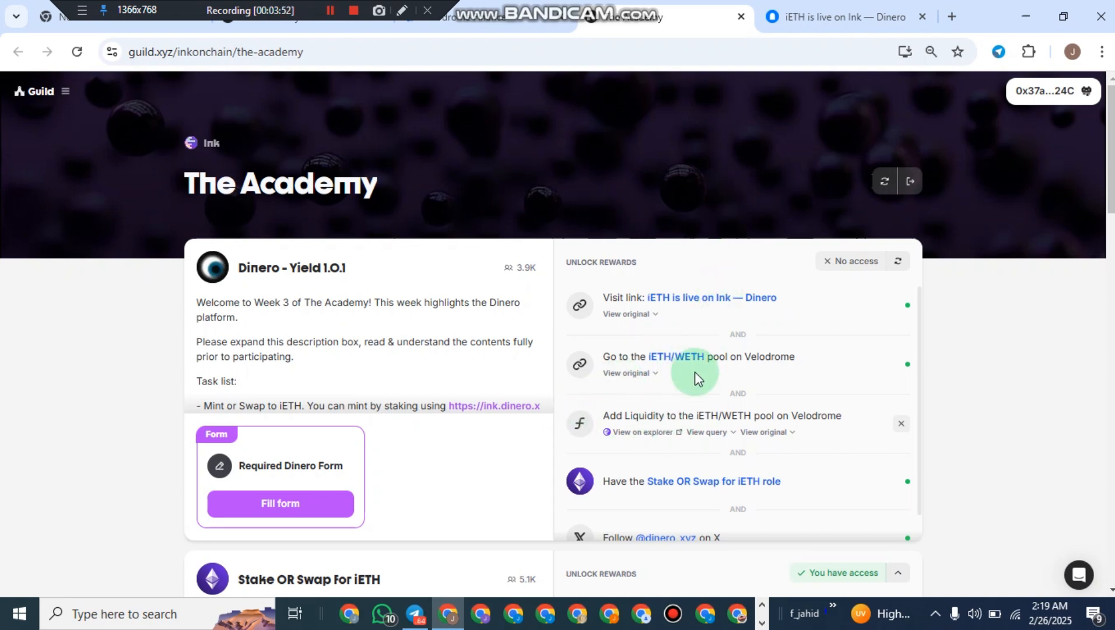
Switch to Telegram and open the Velodrome link for swapping ETH to iETH.
{"action": "scroll", "coordinate": [624, 432], "scroll_direction": "down", "scroll_amount": 1}
{"action": "scroll", "coordinate": [720, 402], "scroll_direction": "up", "scroll_amount": 1}
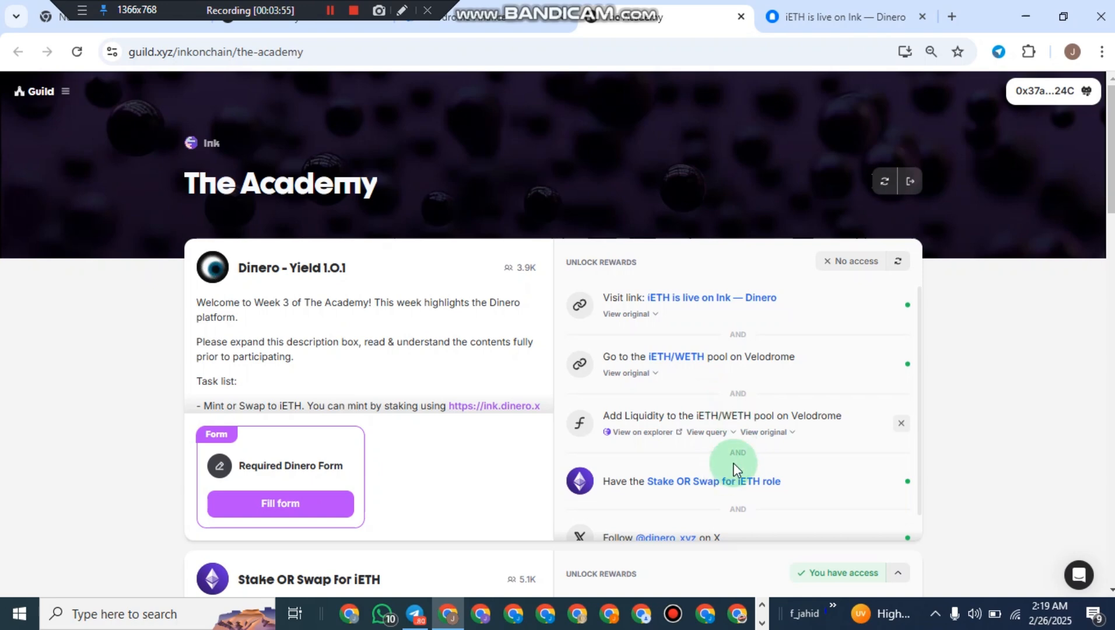
{"action": "left_click", "coordinate": [415, 612]}
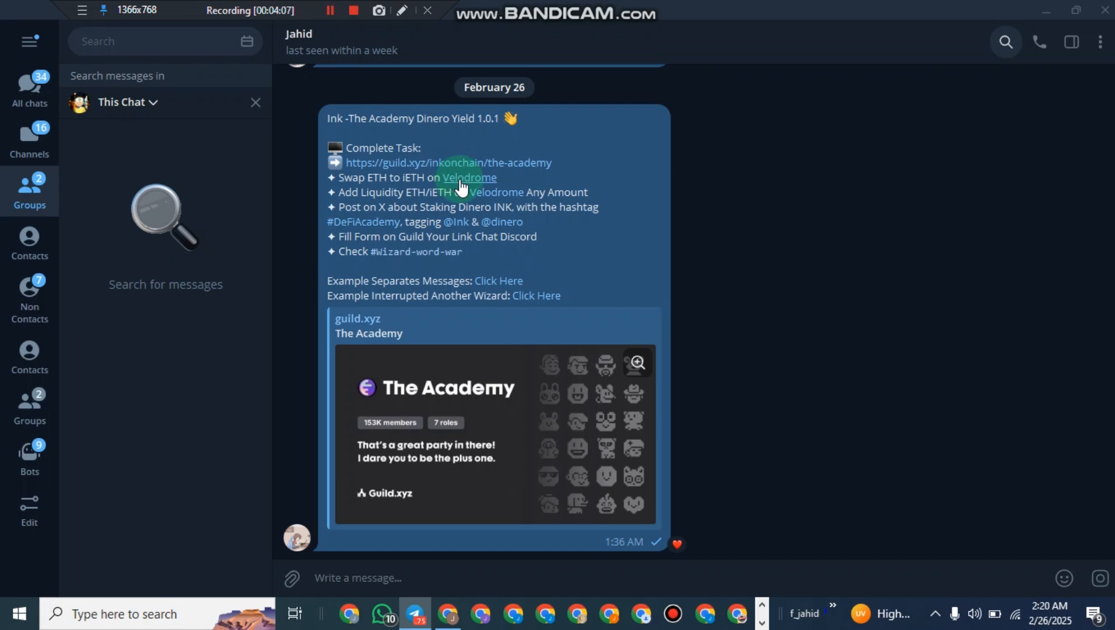
{"action": "left_click", "coordinate": [463, 178]}
{"action": "left_click", "coordinate": [653, 373]}
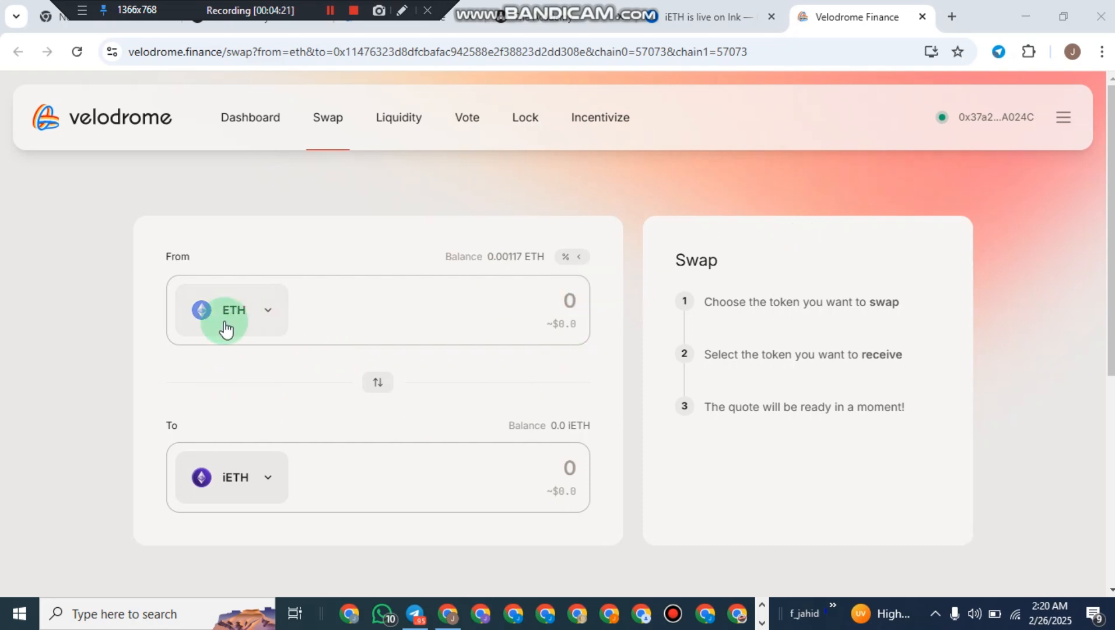
Choose ETH as the token to swap from, picking its chain from the expanded chain options.
{"action": "left_click", "coordinate": [253, 320]}
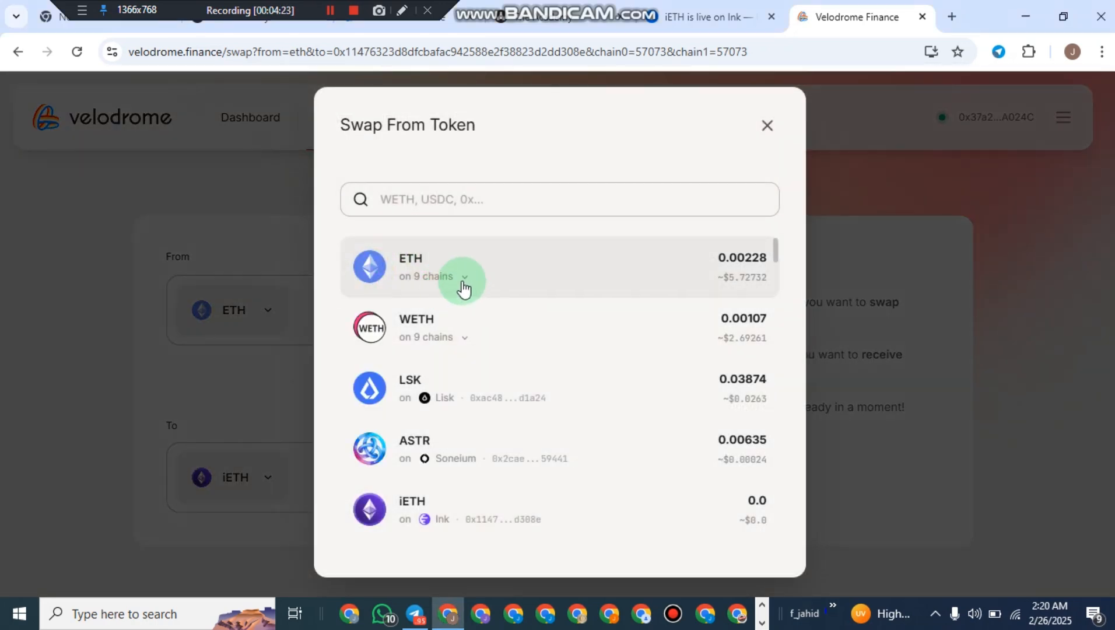
{"action": "left_click", "coordinate": [464, 286]}
{"action": "left_click", "coordinate": [405, 346]}
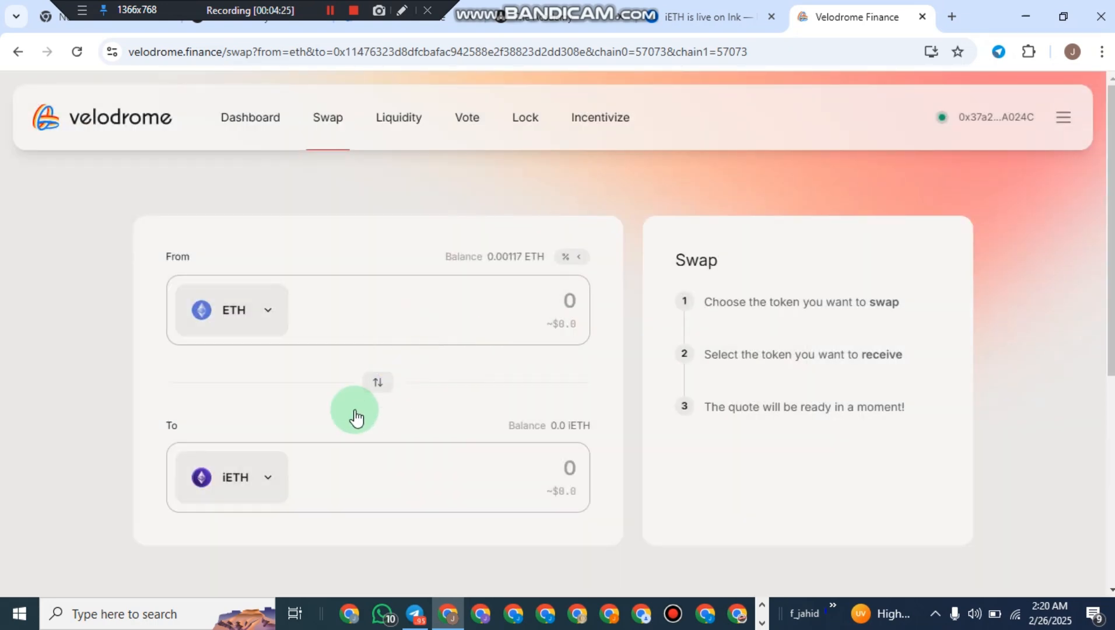
Search for "ieth" among the tokens to receive and choose iETH on Ink.
{"action": "left_click", "coordinate": [251, 479]}
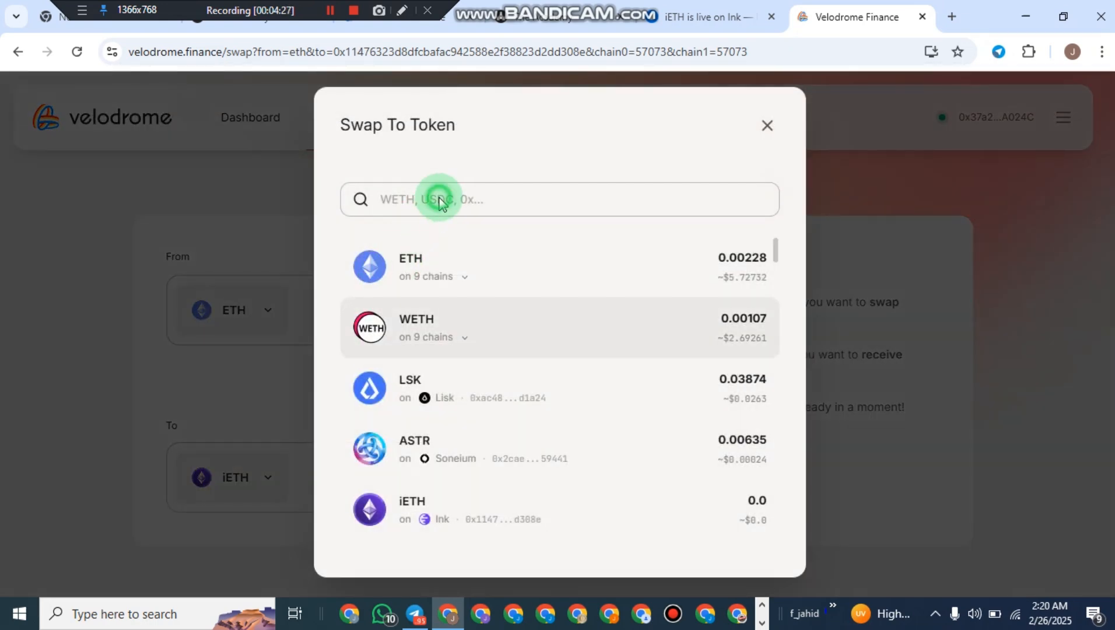
{"action": "left_click", "coordinate": [441, 197]}
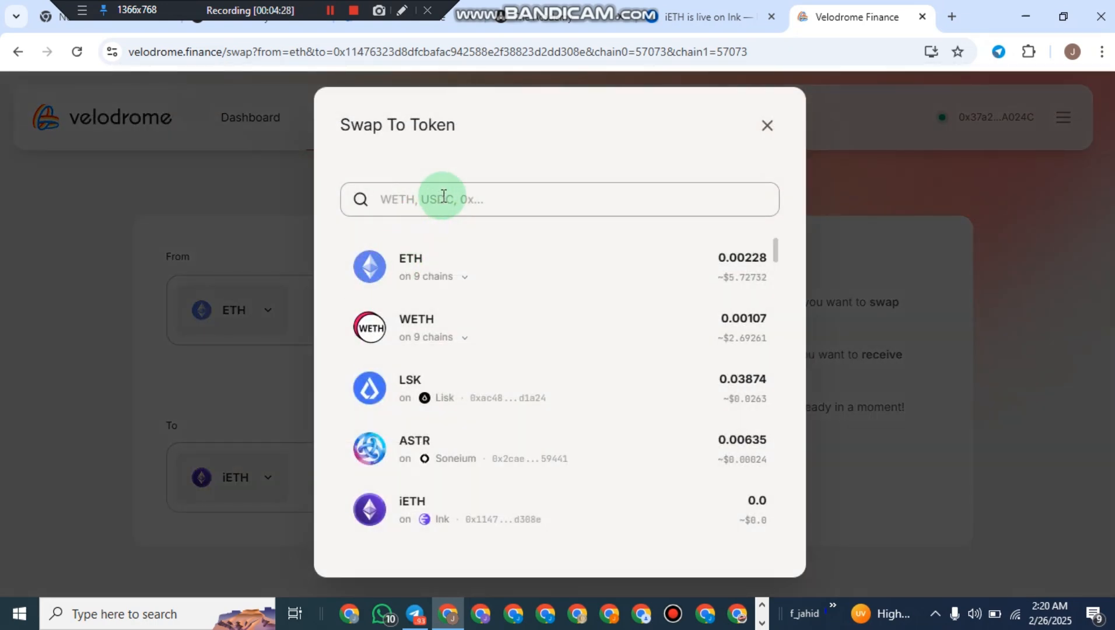
{"action": "type", "text": "ieth"}
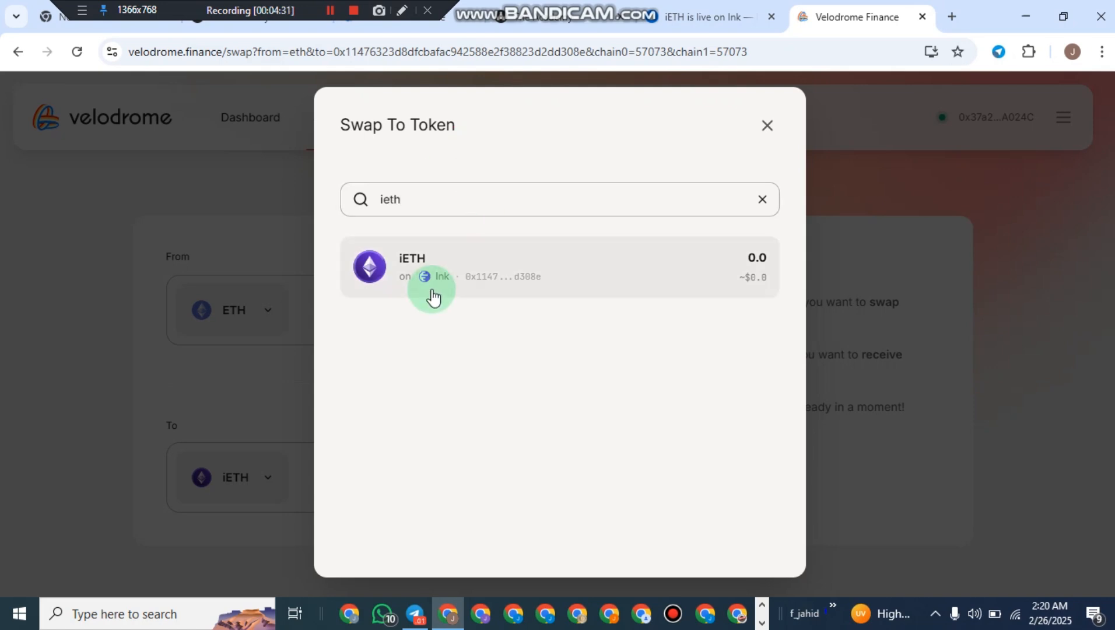
{"action": "left_click", "coordinate": [400, 277]}
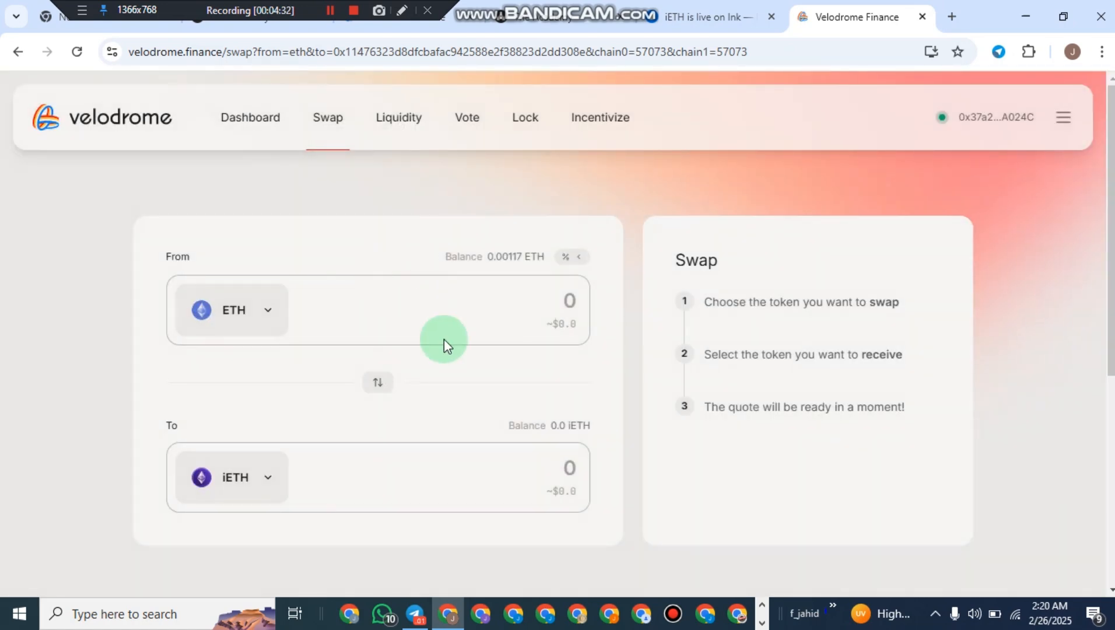
Set the amount of ETH to swap to 0.00011.
{"action": "left_click", "coordinate": [554, 300]}
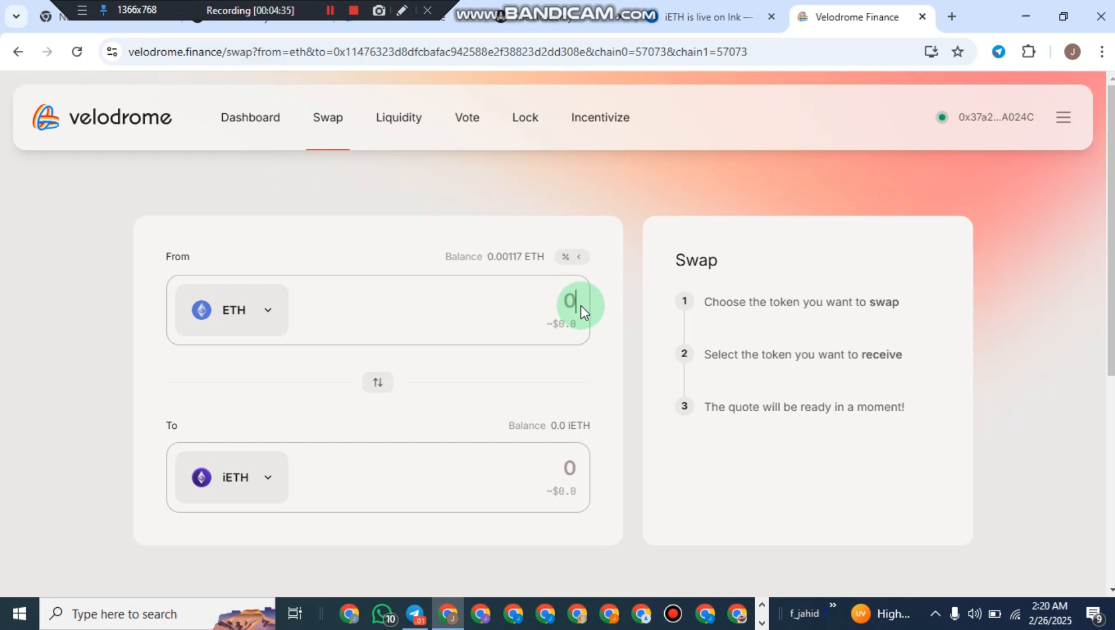
{"action": "type", "text": ".00002"}
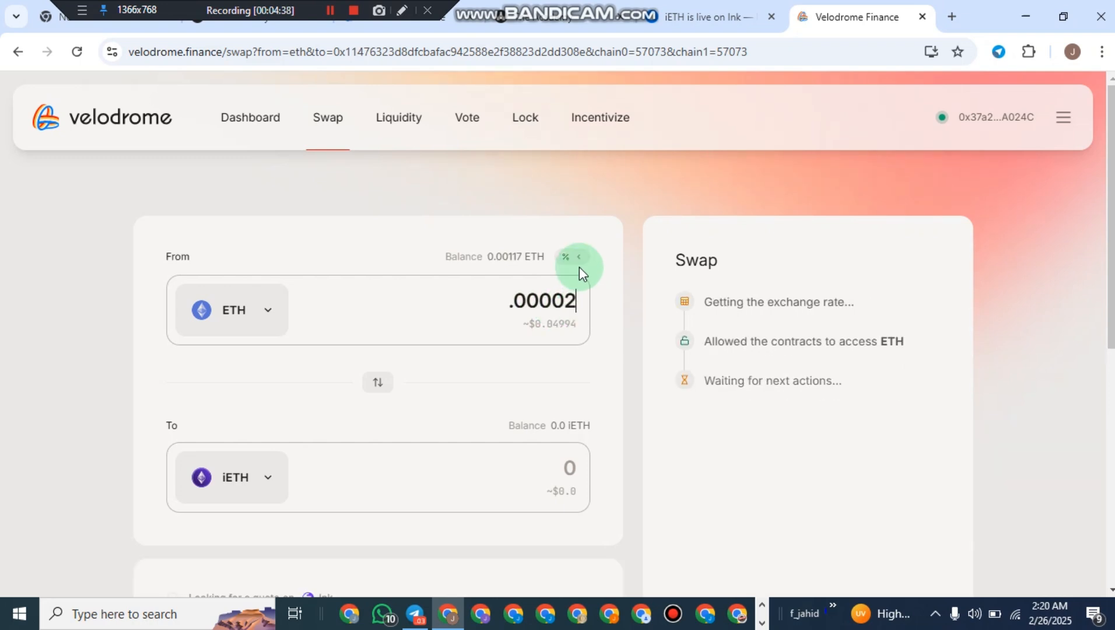
{"action": "double_click", "coordinate": [585, 300]}
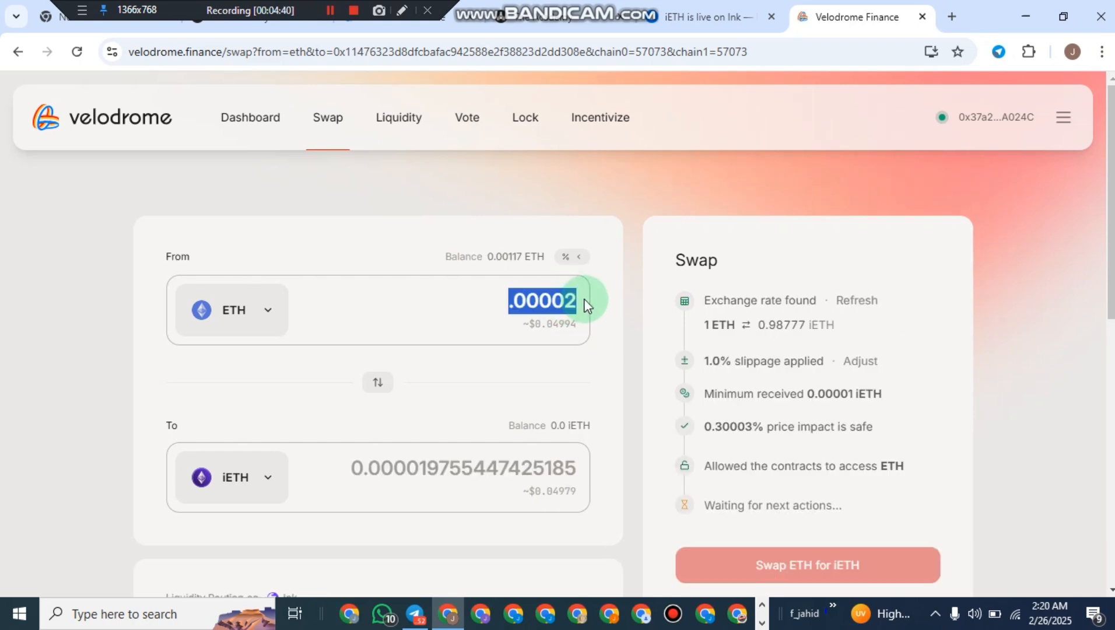
{"action": "key", "text": "BackSpace"}
{"action": "type", "text": "0.00"}
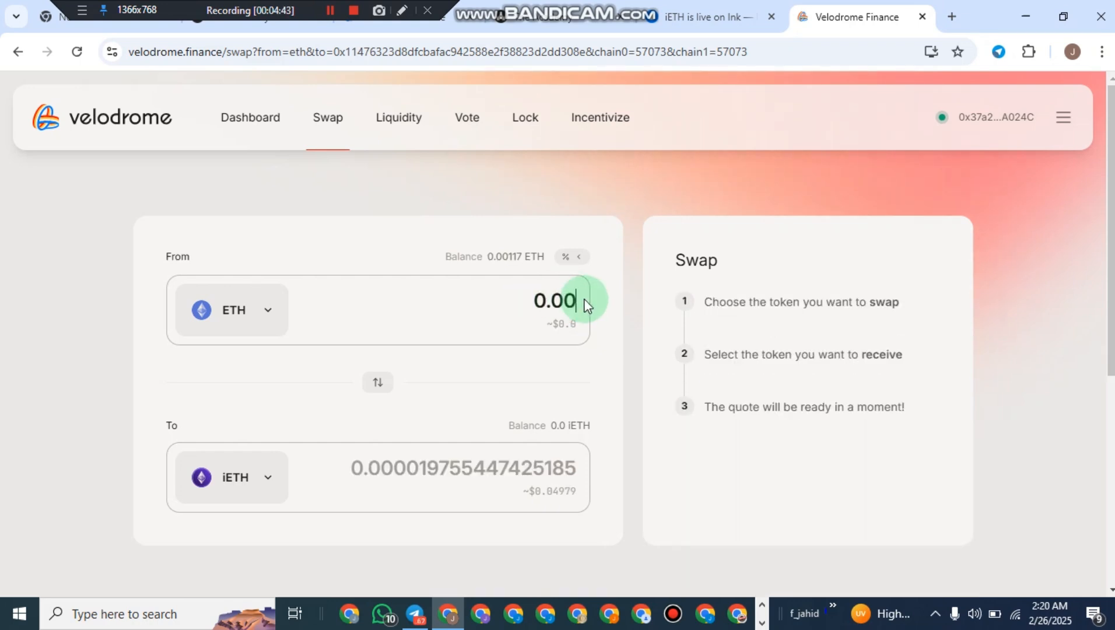
{"action": "type", "text": "02"}
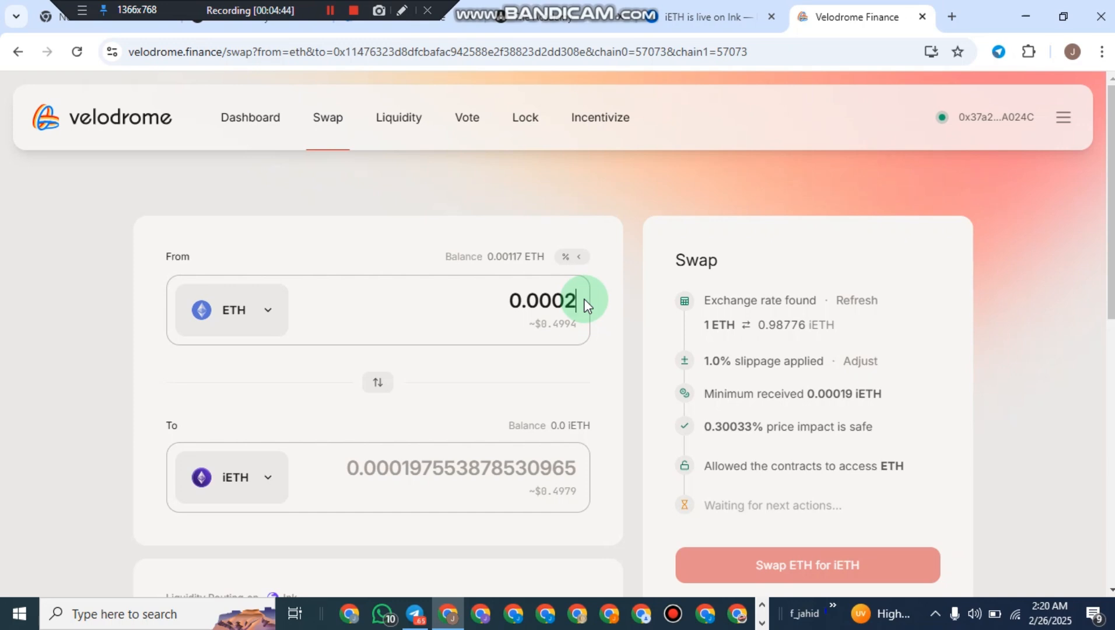
{"action": "key", "text": "BackSpace"}
{"action": "type", "text": "1"}
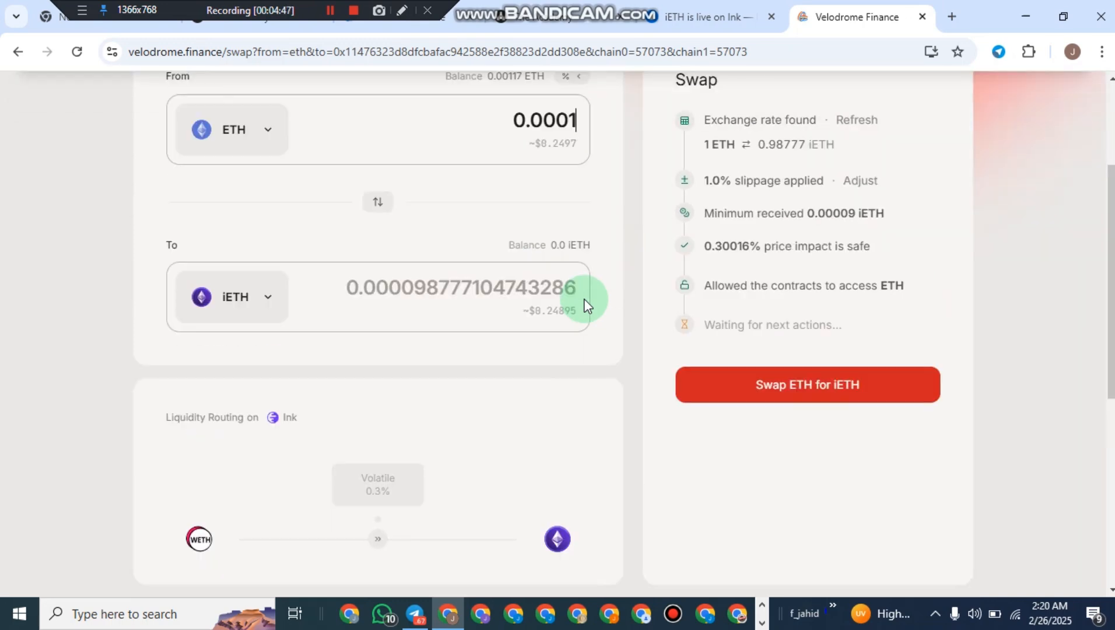
{"action": "type", "text": "1"}
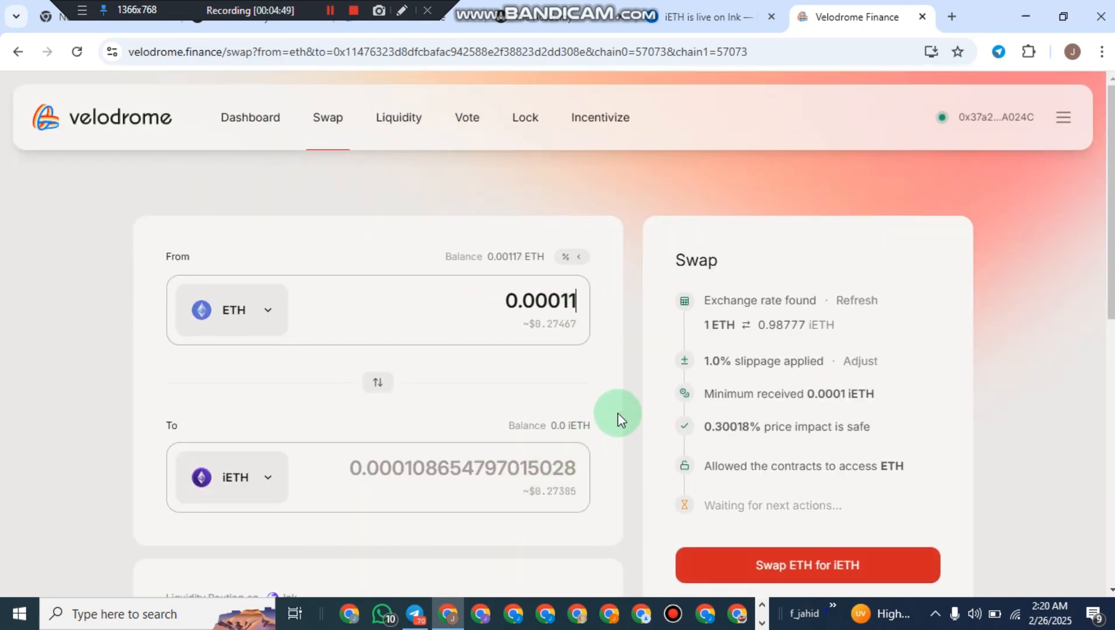
{"action": "scroll", "coordinate": [570, 389], "scroll_direction": "down", "scroll_amount": 2}
{"action": "scroll", "coordinate": [570, 390], "scroll_direction": "up", "scroll_amount": 2}
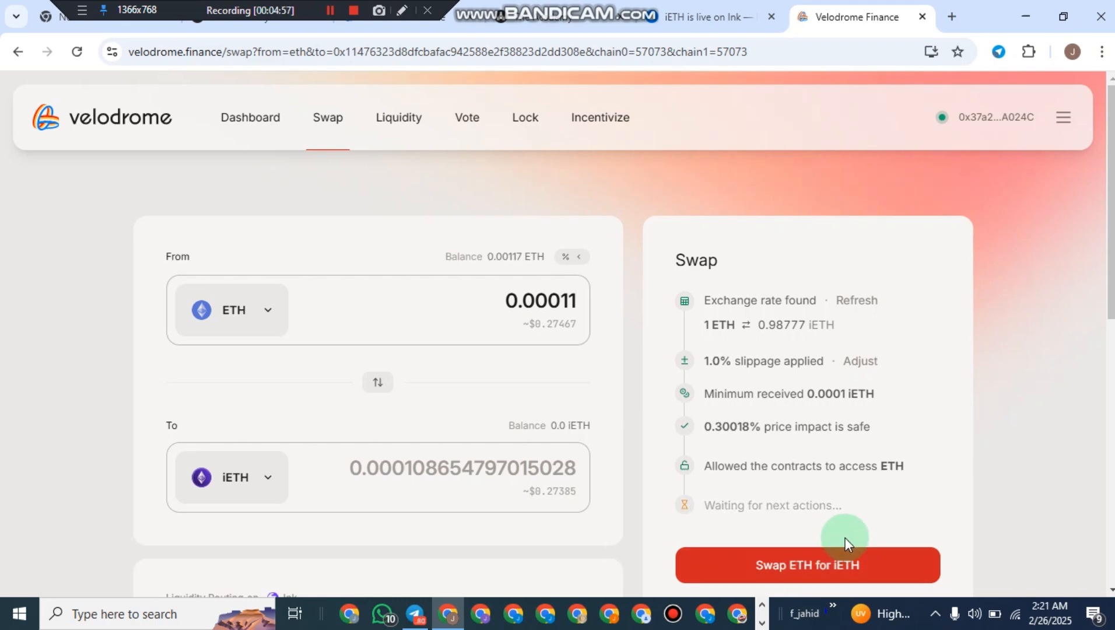
Submit the swap of ETH for iETH and unlock OKX Wallet by entering the wallet password.
{"action": "scroll", "coordinate": [810, 525], "scroll_direction": "down", "scroll_amount": 2}
{"action": "left_click", "coordinate": [837, 432]}
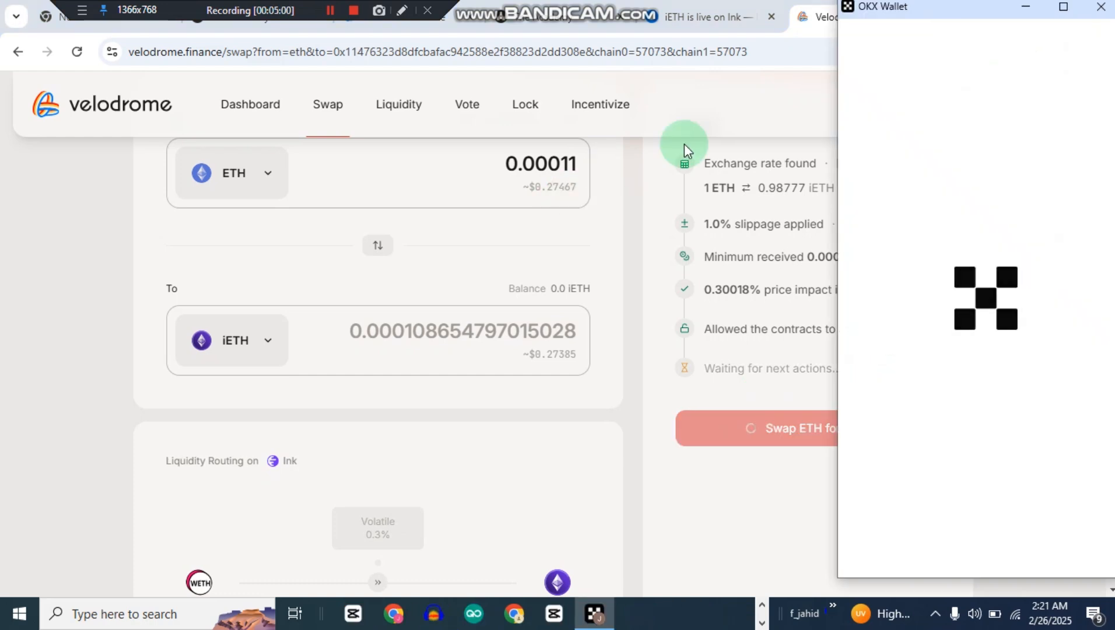
{"action": "scroll", "coordinate": [686, 143], "scroll_direction": "down", "scroll_amount": 3}
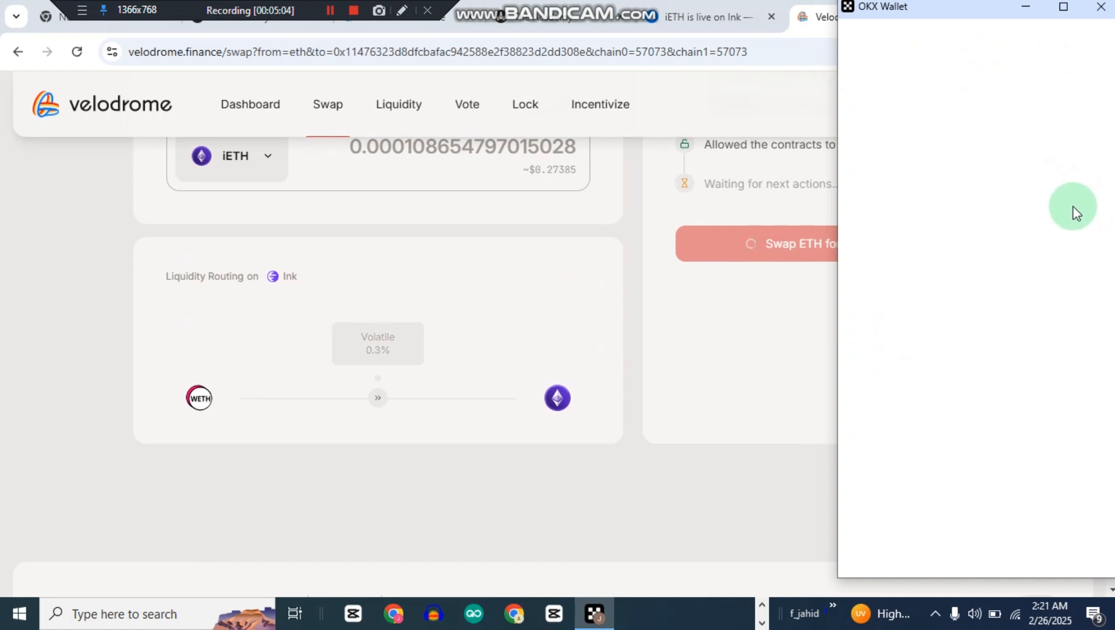
{"action": "left_click", "coordinate": [1012, 314]}
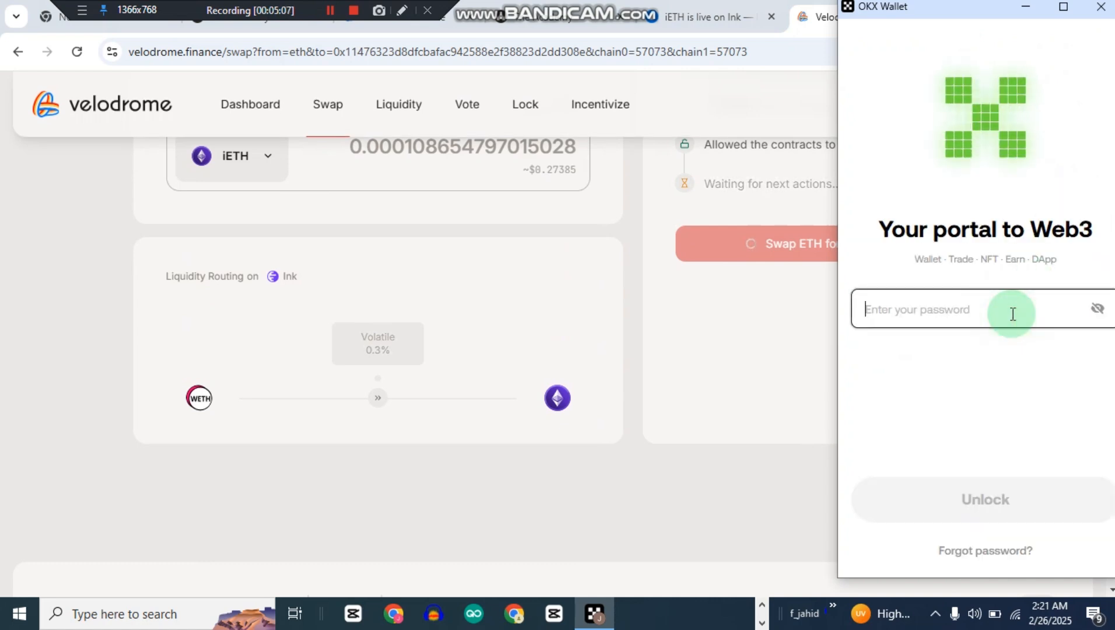
{"action": "type", "text": "•••••"}
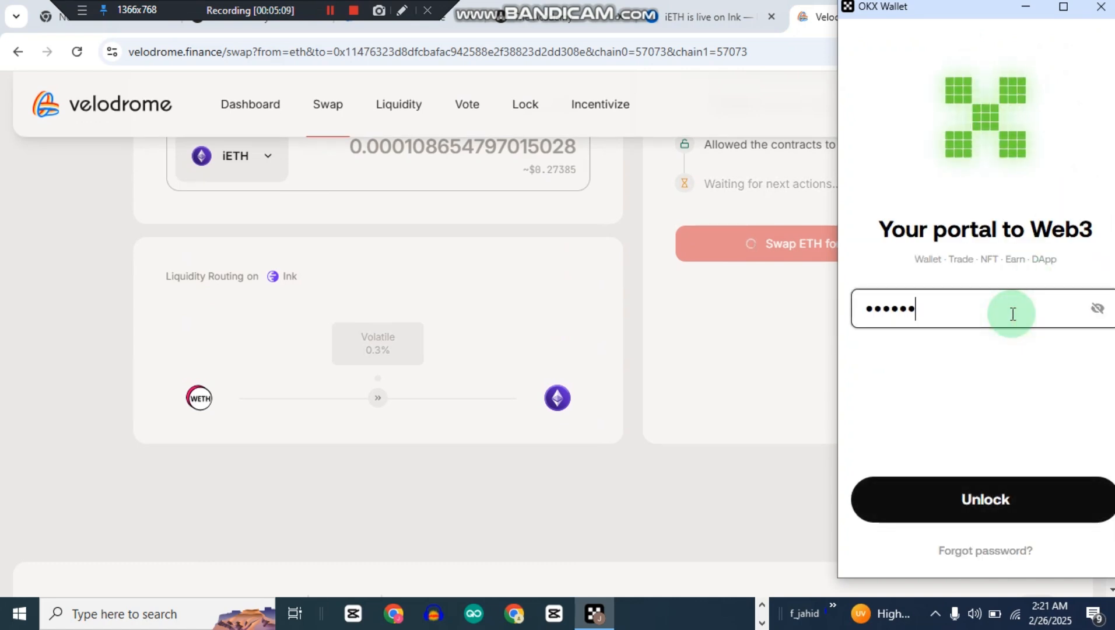
{"action": "type", "text": "••"}
{"action": "key", "text": "Return"}
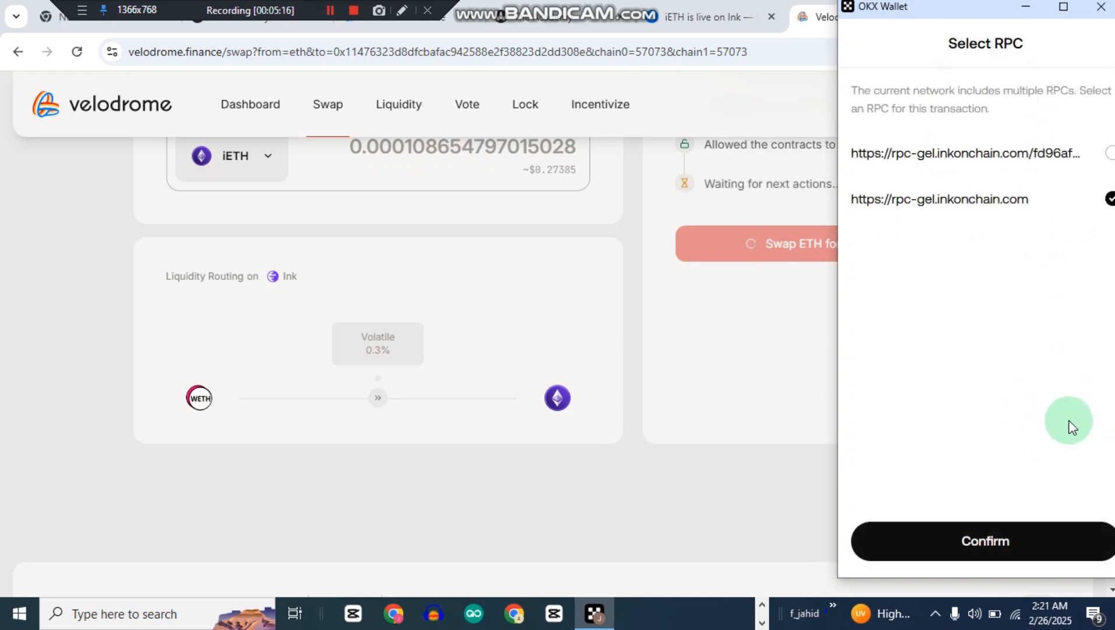
{"action": "left_click", "coordinate": [1003, 543]}
{"action": "scroll", "coordinate": [1096, 484], "scroll_direction": "down", "scroll_amount": 5}
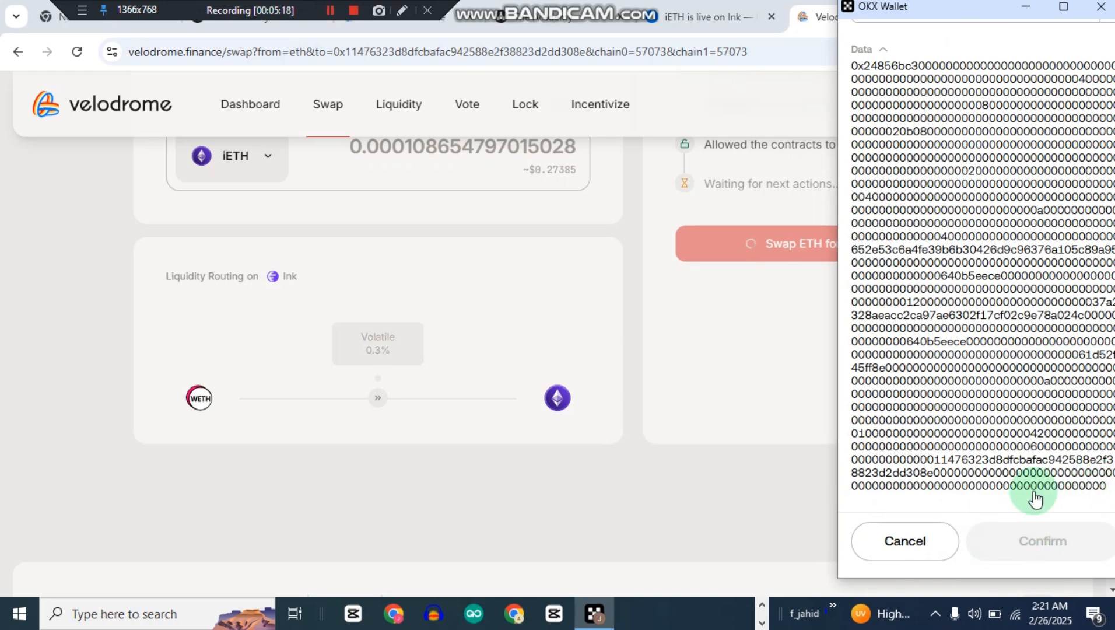
{"action": "scroll", "coordinate": [1058, 490], "scroll_direction": "down", "scroll_amount": 5}
{"action": "left_click", "coordinate": [1038, 548]}
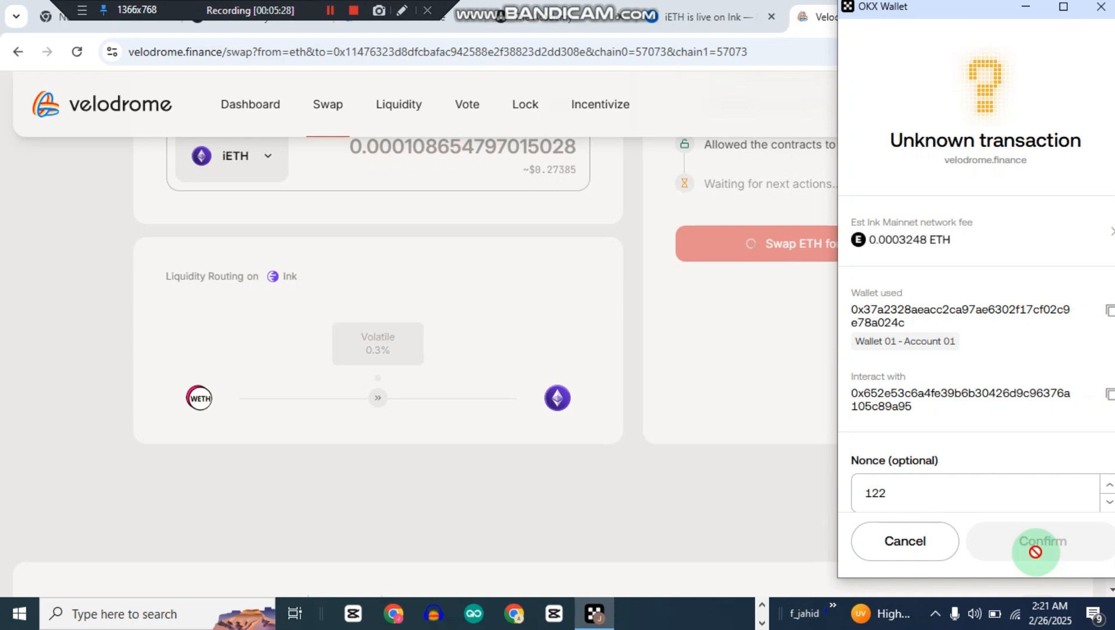
{"action": "left_click", "coordinate": [1036, 552]}
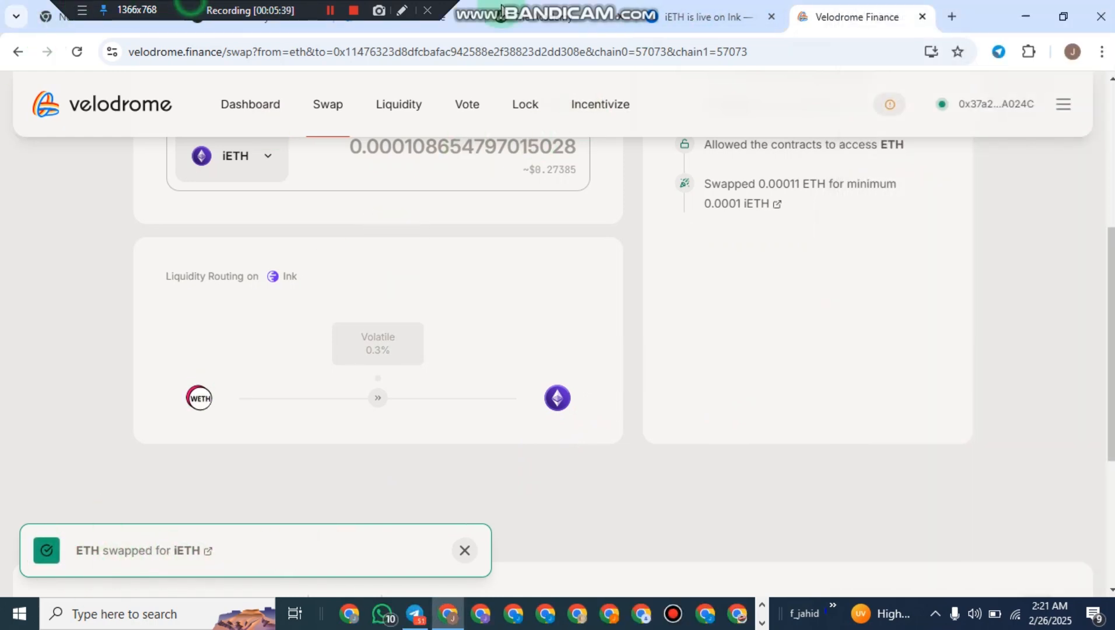
Return to The Academy page and open the original Velodrome deposit link of the iETH/WETH pool requirement.
{"action": "left_click", "coordinate": [236, 18]}
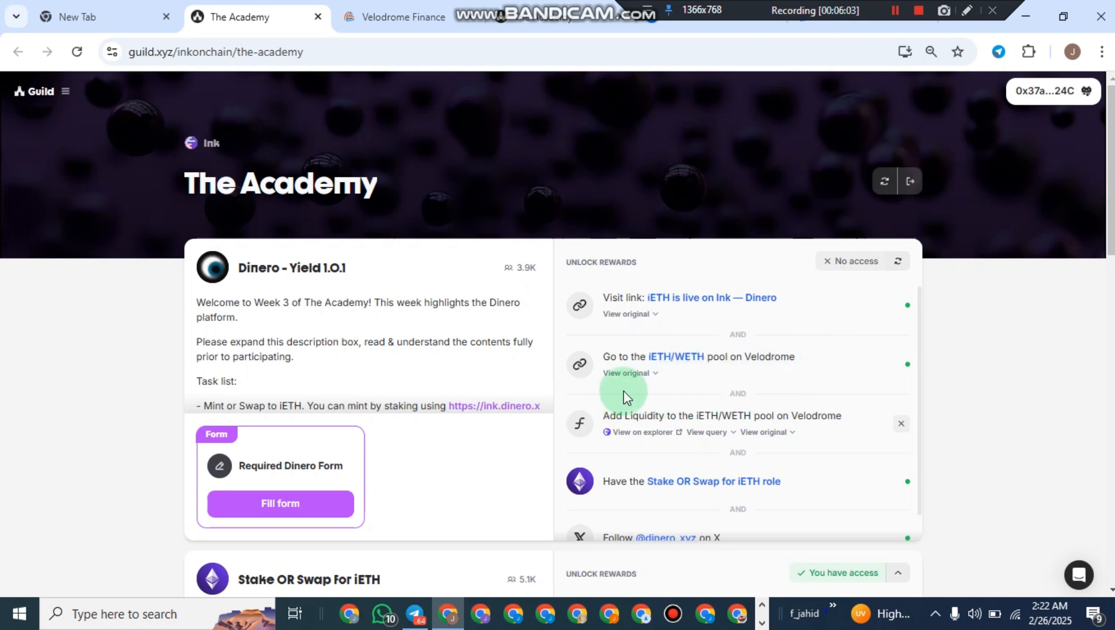
{"action": "left_click", "coordinate": [643, 375]}
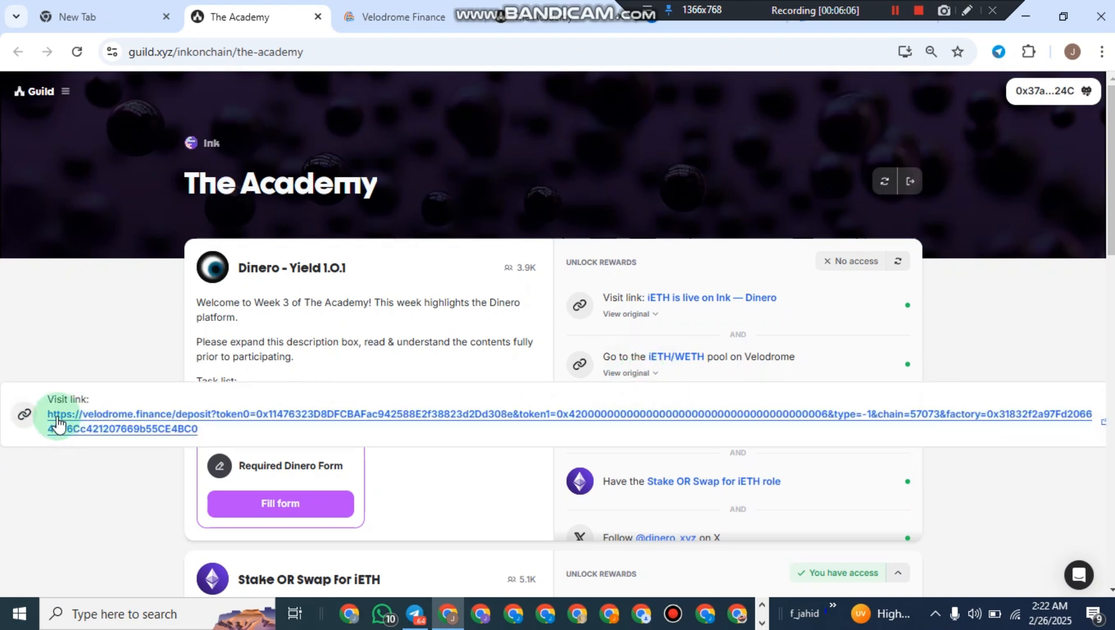
{"action": "left_click", "coordinate": [89, 421]}
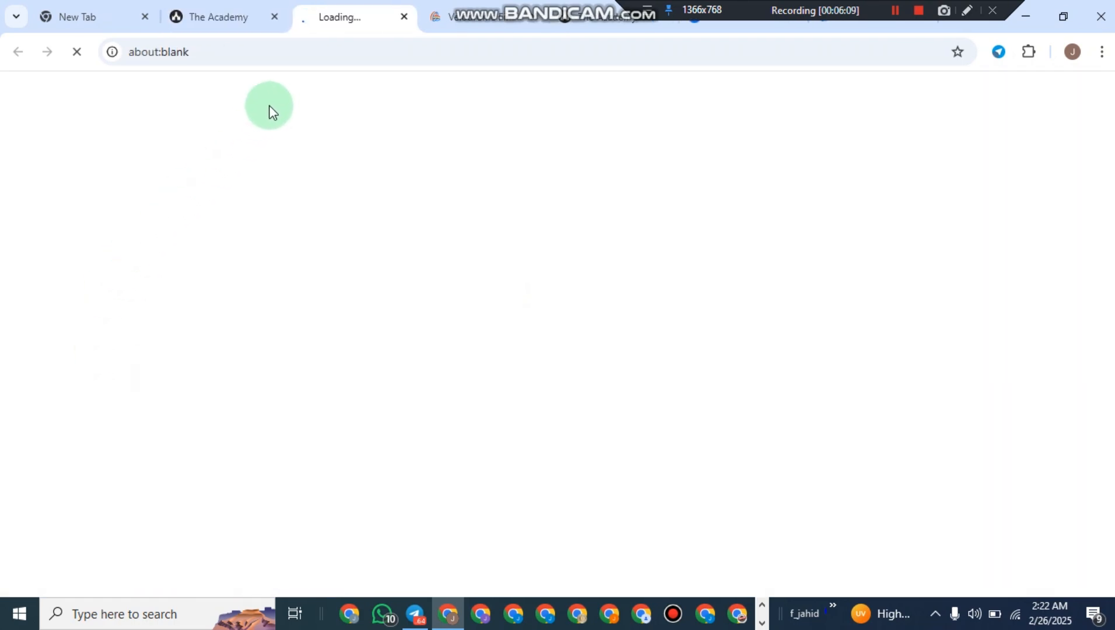
{"action": "left_click", "coordinate": [219, 19]}
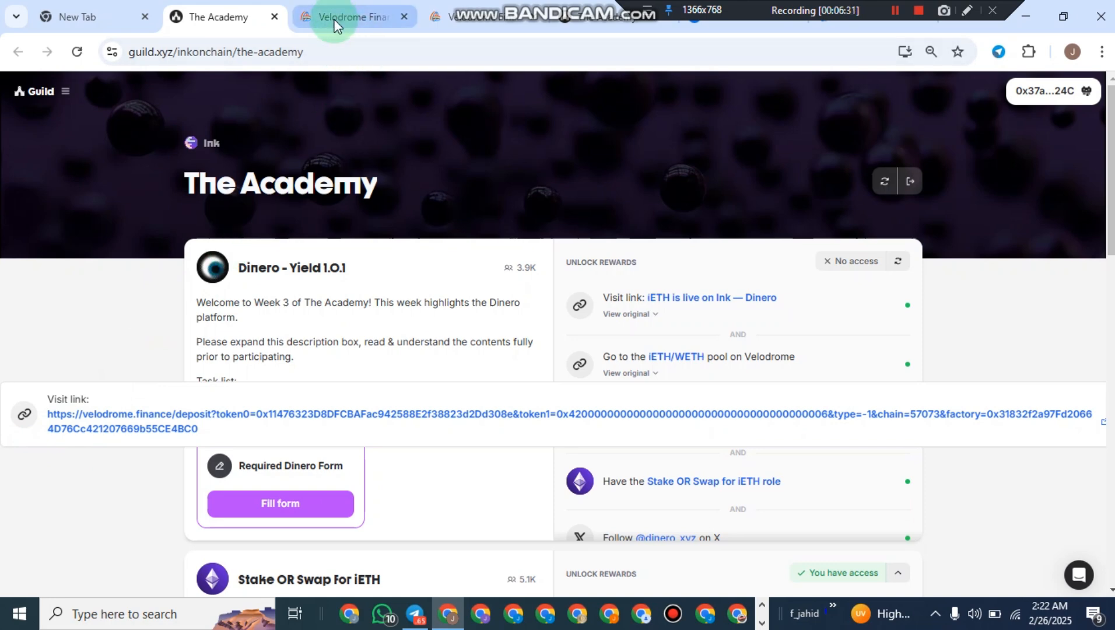
{"action": "key", "text": "ctrl+Tab"}
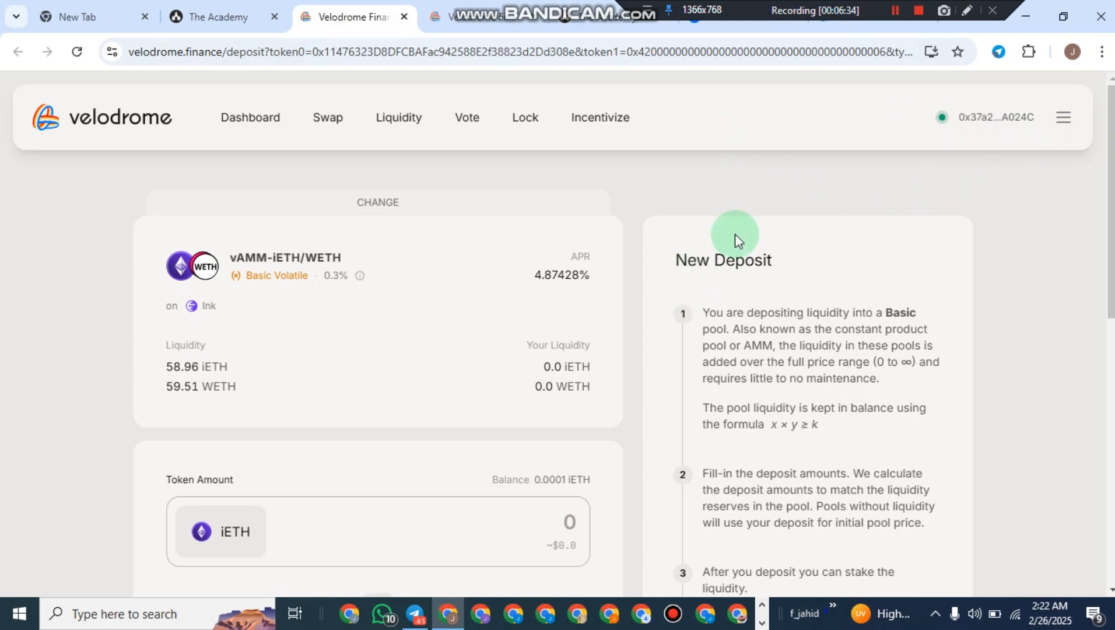
Fill the iETH amount of the vAMM-iETH/WETH deposit with the entire iETH balance.
{"action": "scroll", "coordinate": [543, 322], "scroll_direction": "down", "scroll_amount": 3}
{"action": "scroll", "coordinate": [542, 321], "scroll_direction": "up", "scroll_amount": 3}
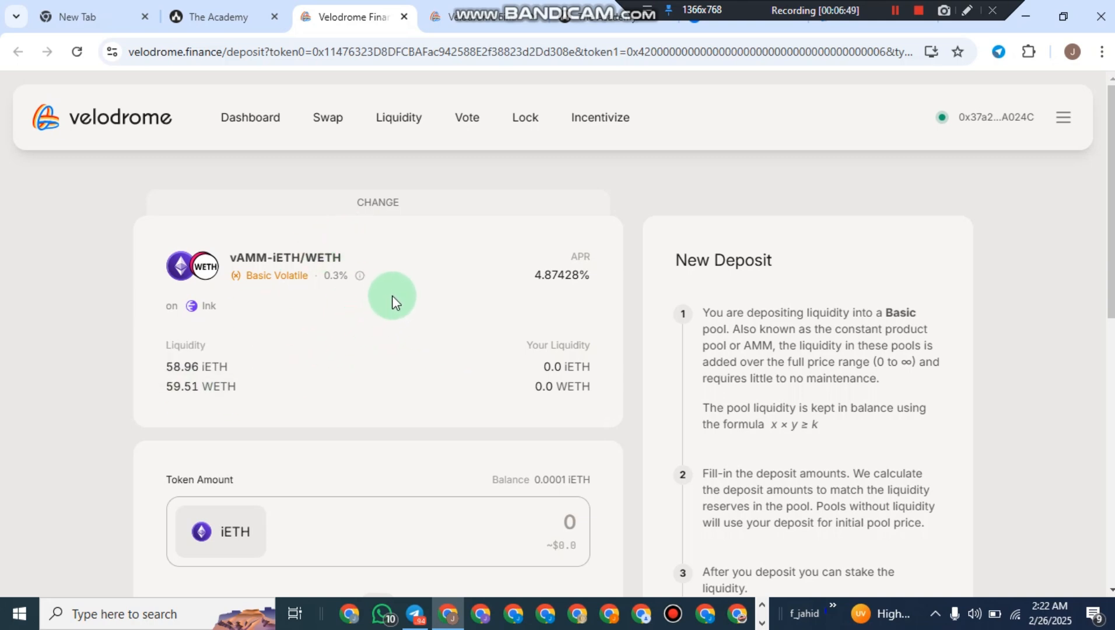
{"action": "scroll", "coordinate": [380, 329], "scroll_direction": "down", "scroll_amount": 2}
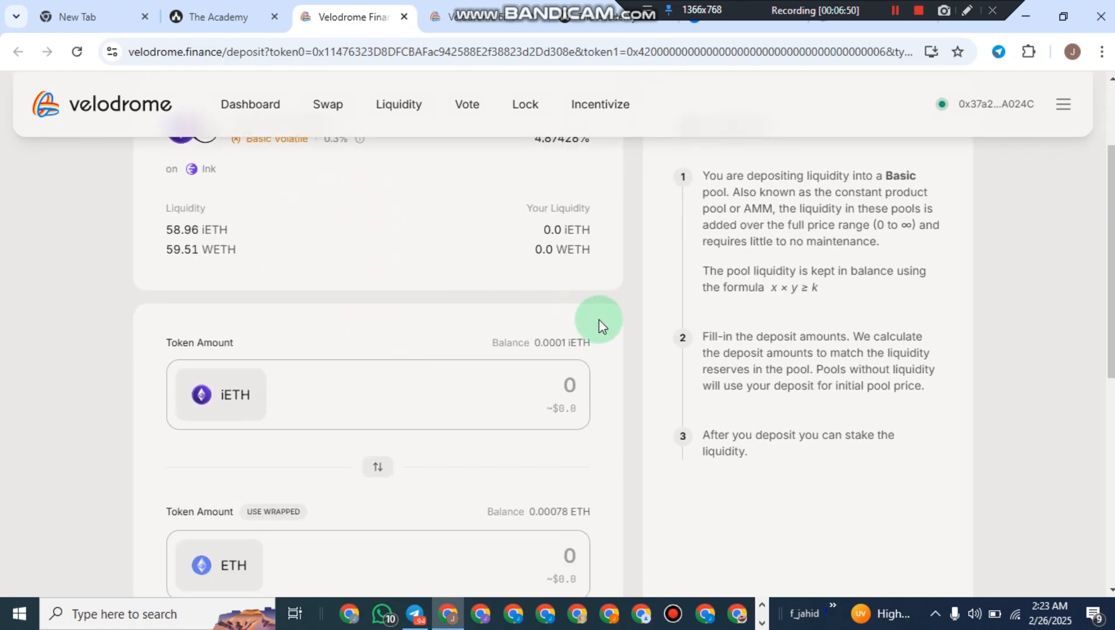
{"action": "left_click", "coordinate": [532, 345]}
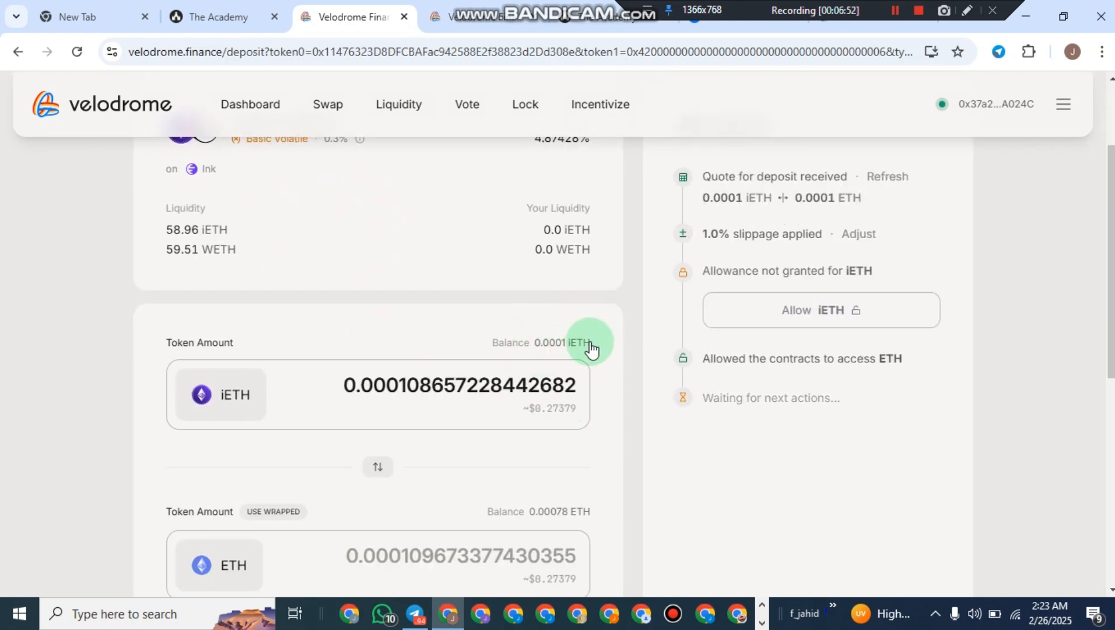
{"action": "scroll", "coordinate": [536, 391], "scroll_direction": "down", "scroll_amount": 4}
{"action": "scroll", "coordinate": [404, 408], "scroll_direction": "up", "scroll_amount": 1}
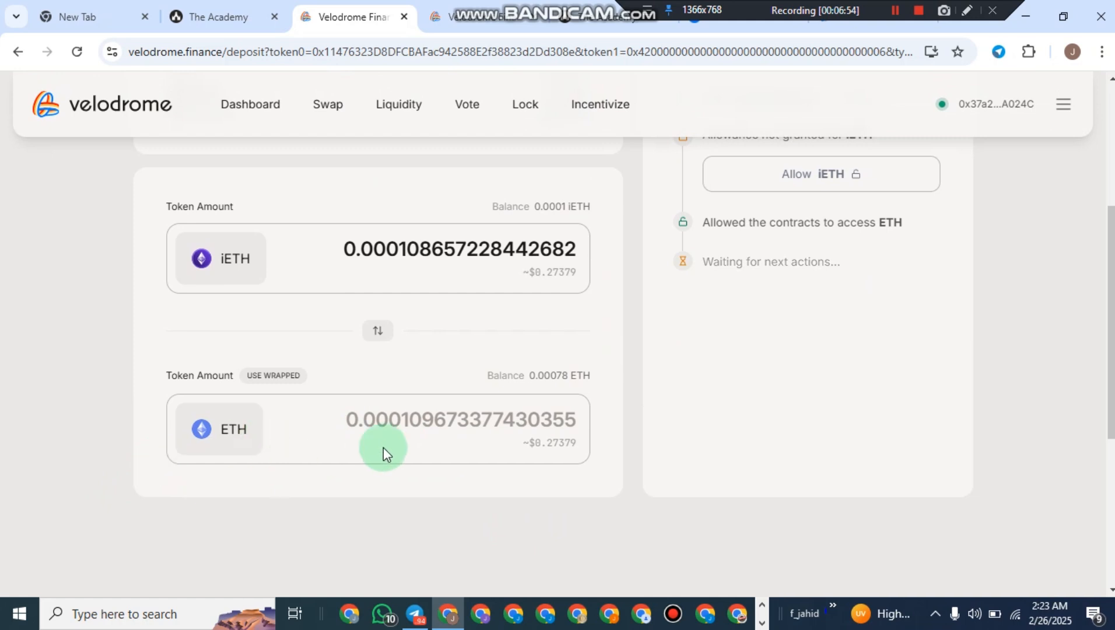
{"action": "scroll", "coordinate": [408, 438], "scroll_direction": "up", "scroll_amount": 5}
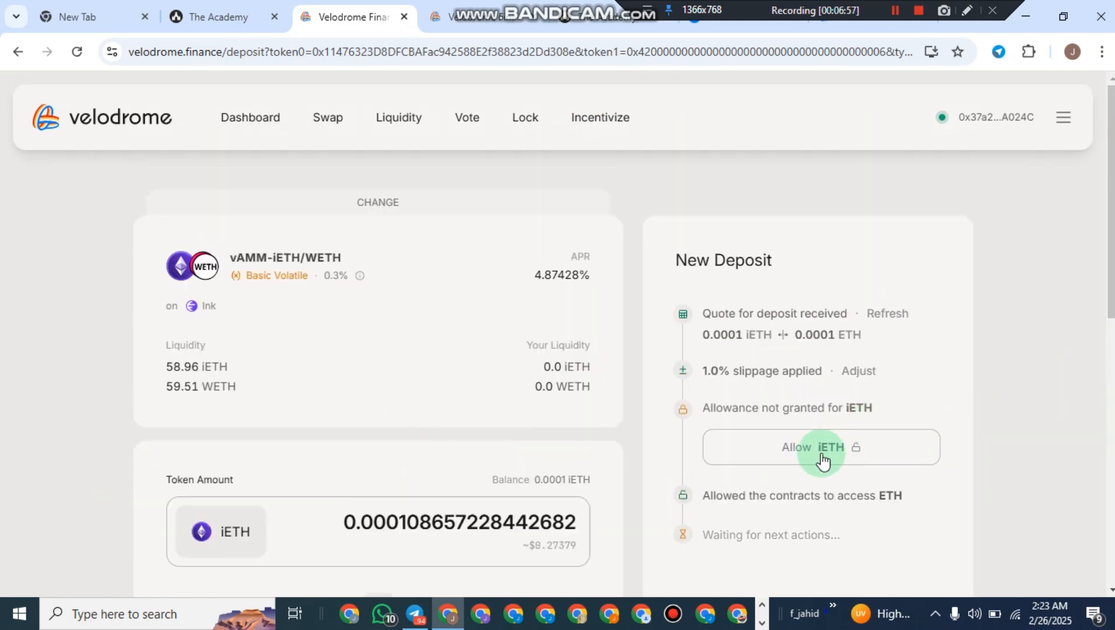
{"action": "left_click", "coordinate": [822, 460]}
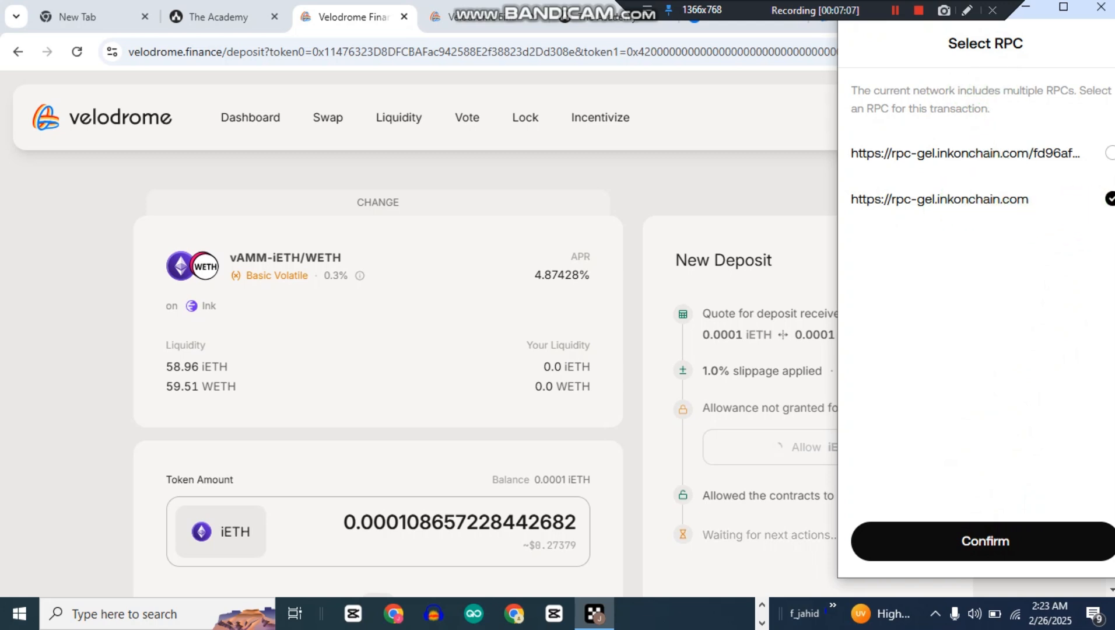
{"action": "left_click", "coordinate": [964, 547]}
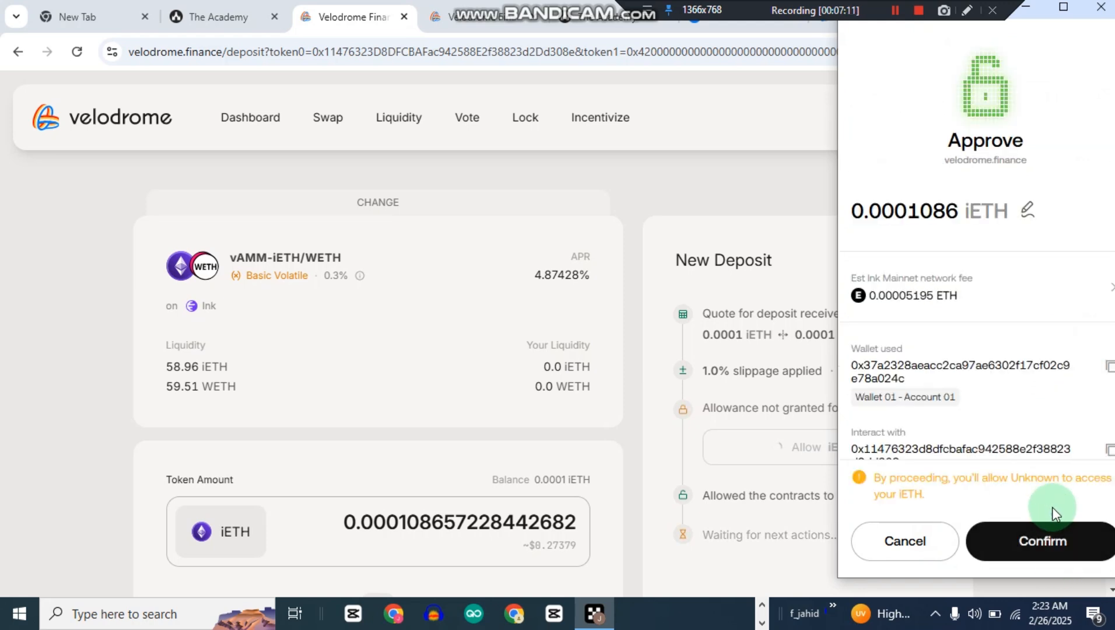
{"action": "left_click", "coordinate": [1040, 540]}
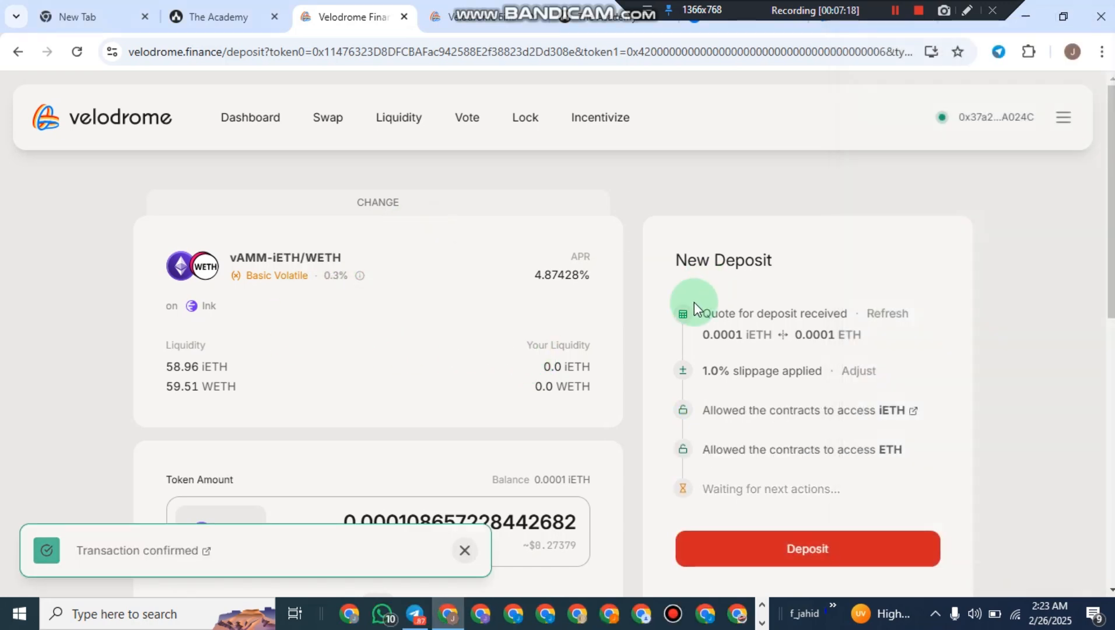
Deposit 0.000108657228442682 iETH with the matching ETH amount into the vAMM-iETH/WETH pool.
{"action": "scroll", "coordinate": [443, 428], "scroll_direction": "down", "scroll_amount": 7}
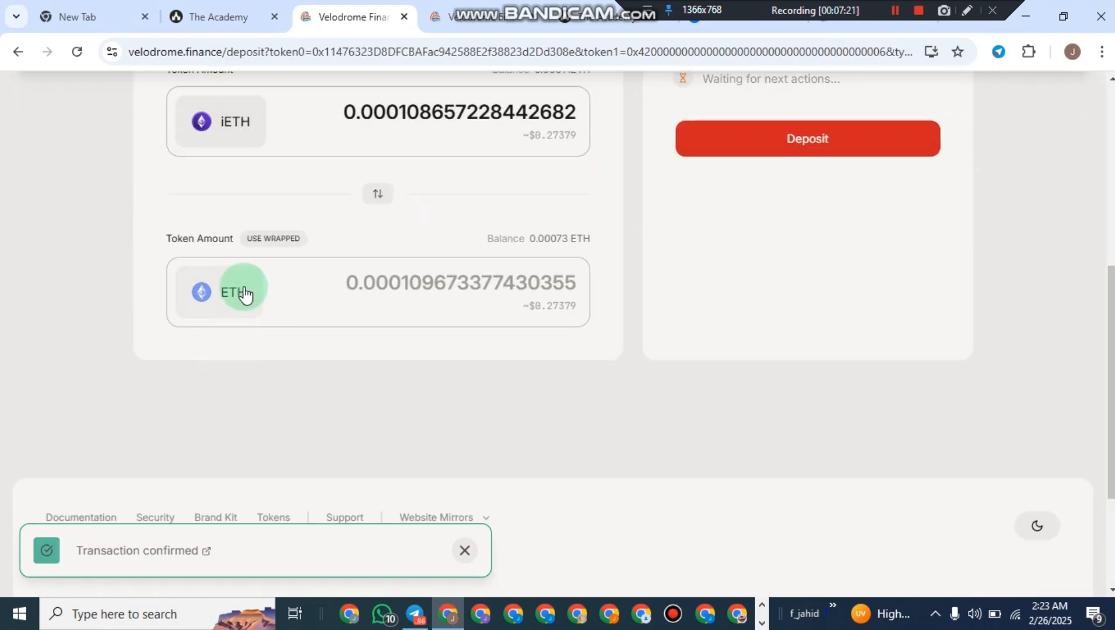
{"action": "scroll", "coordinate": [343, 321], "scroll_direction": "up", "scroll_amount": 7}
{"action": "scroll", "coordinate": [478, 334], "scroll_direction": "down", "scroll_amount": 2}
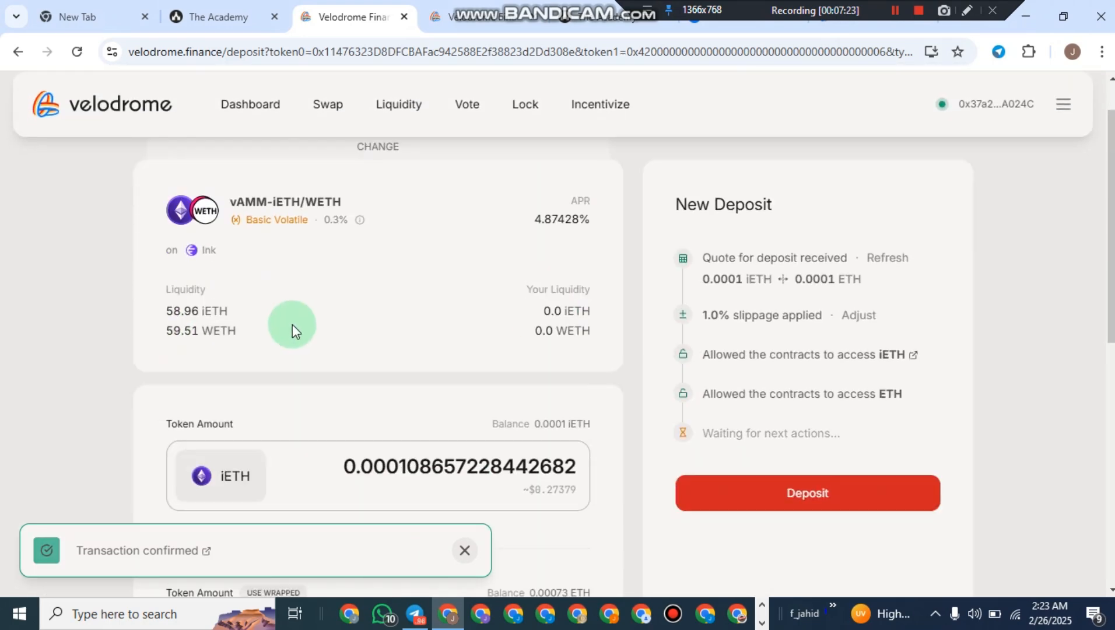
{"action": "scroll", "coordinate": [492, 300], "scroll_direction": "up", "scroll_amount": 2}
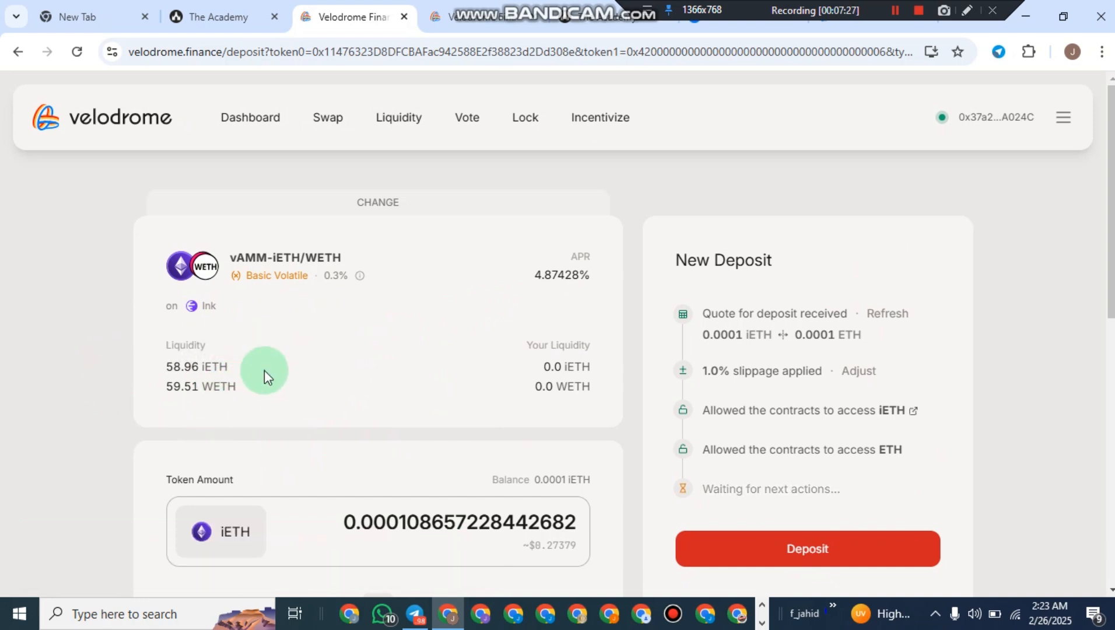
{"action": "scroll", "coordinate": [797, 300], "scroll_direction": "down", "scroll_amount": 2}
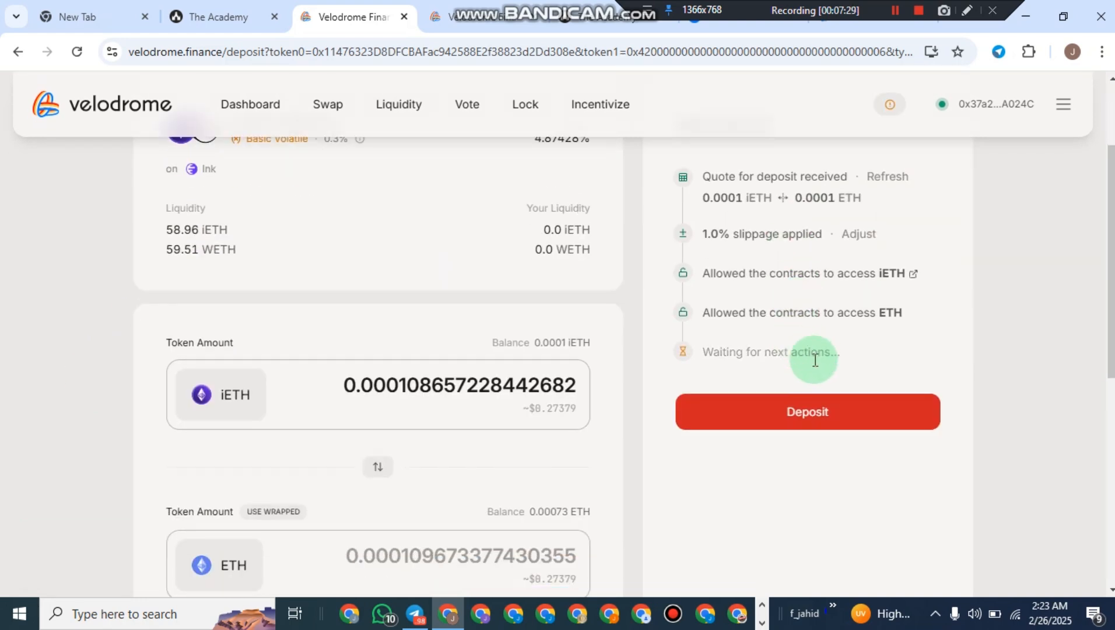
{"action": "left_click", "coordinate": [806, 414]}
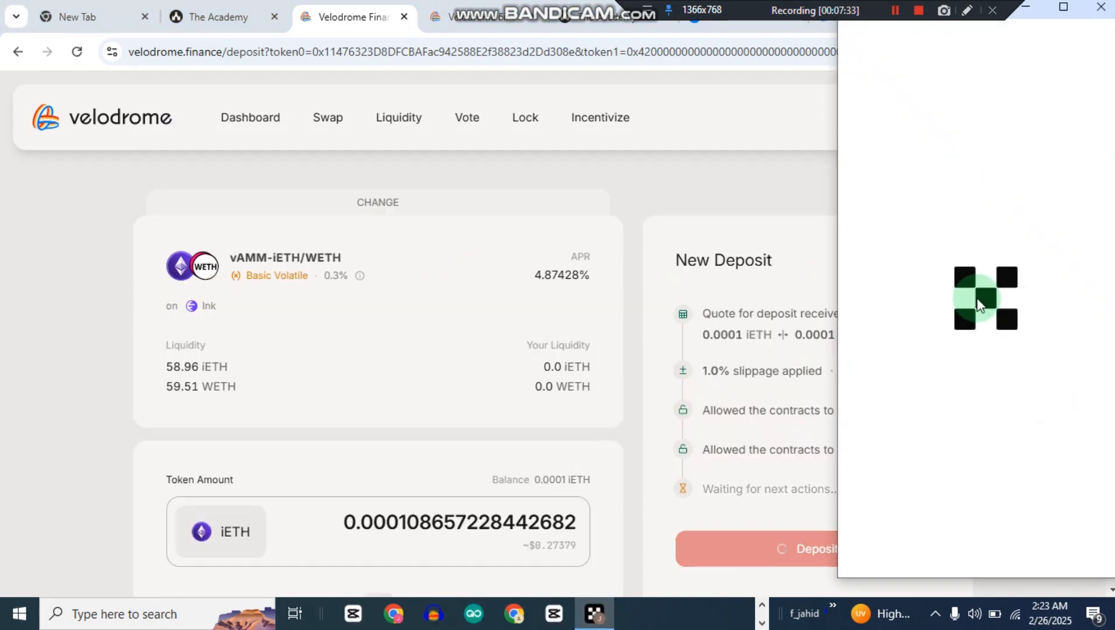
{"action": "left_click", "coordinate": [894, 11]}
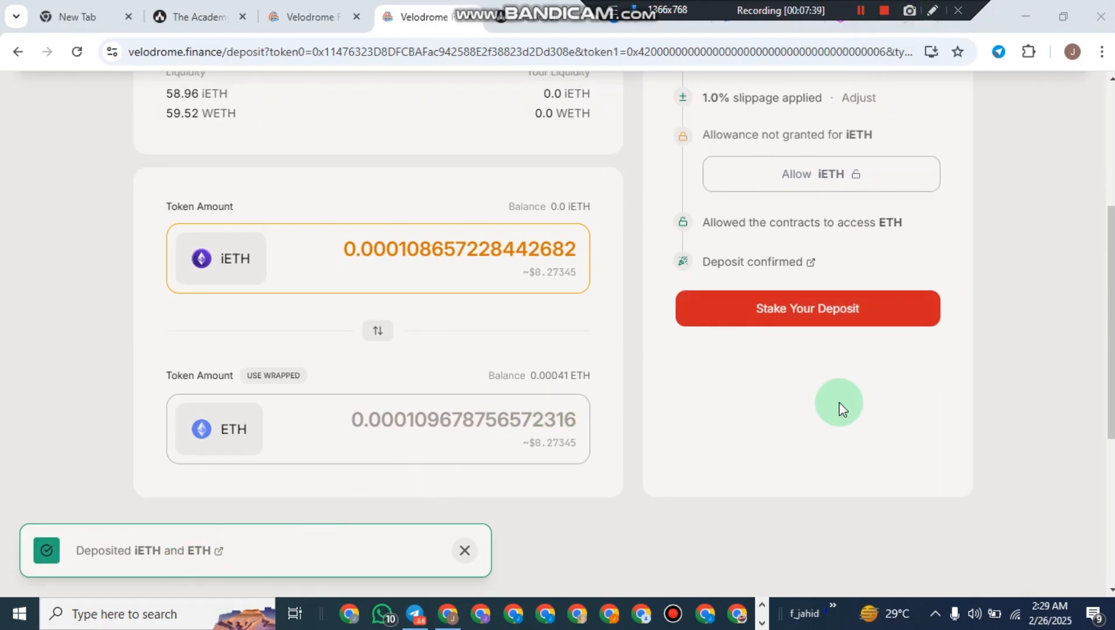
{"action": "left_click", "coordinate": [849, 316]}
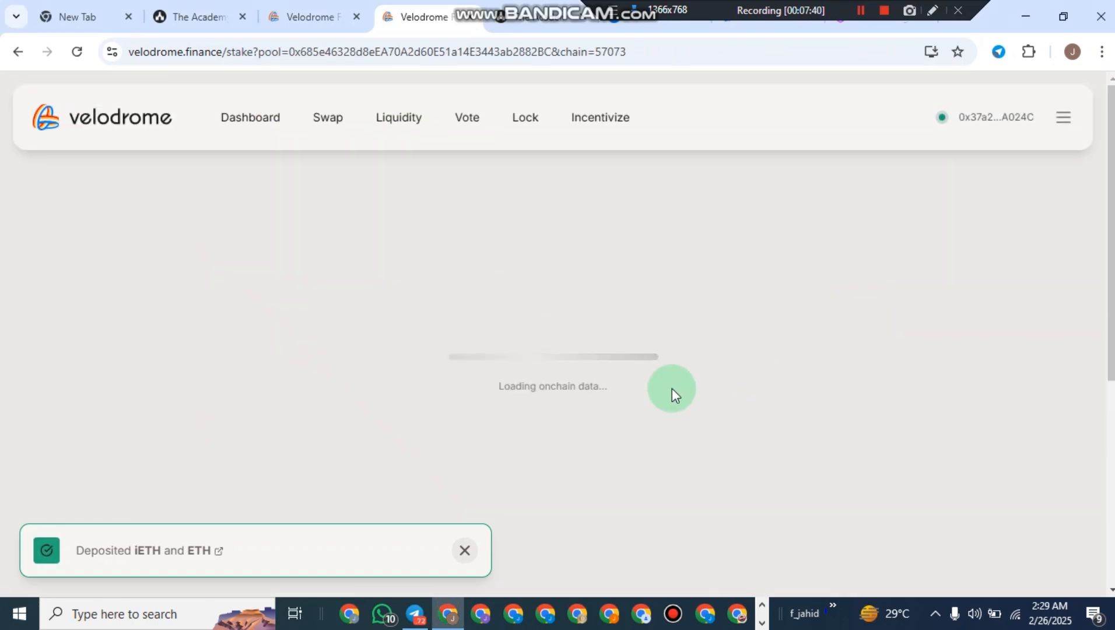
{"action": "scroll", "coordinate": [823, 294], "scroll_direction": "down", "scroll_amount": 2}
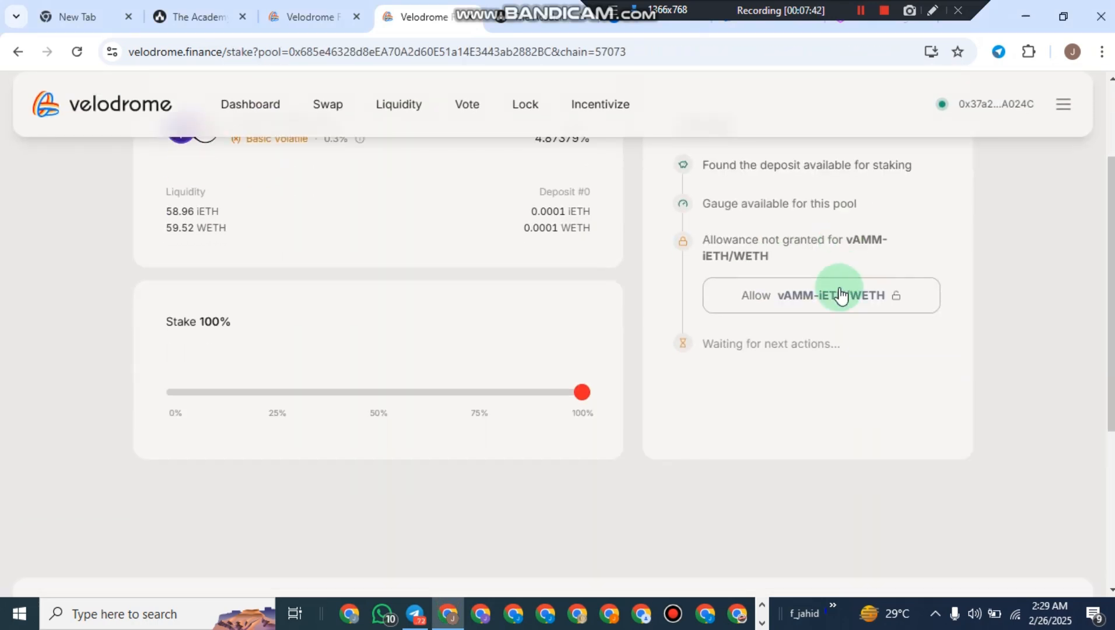
{"action": "left_click", "coordinate": [803, 304]}
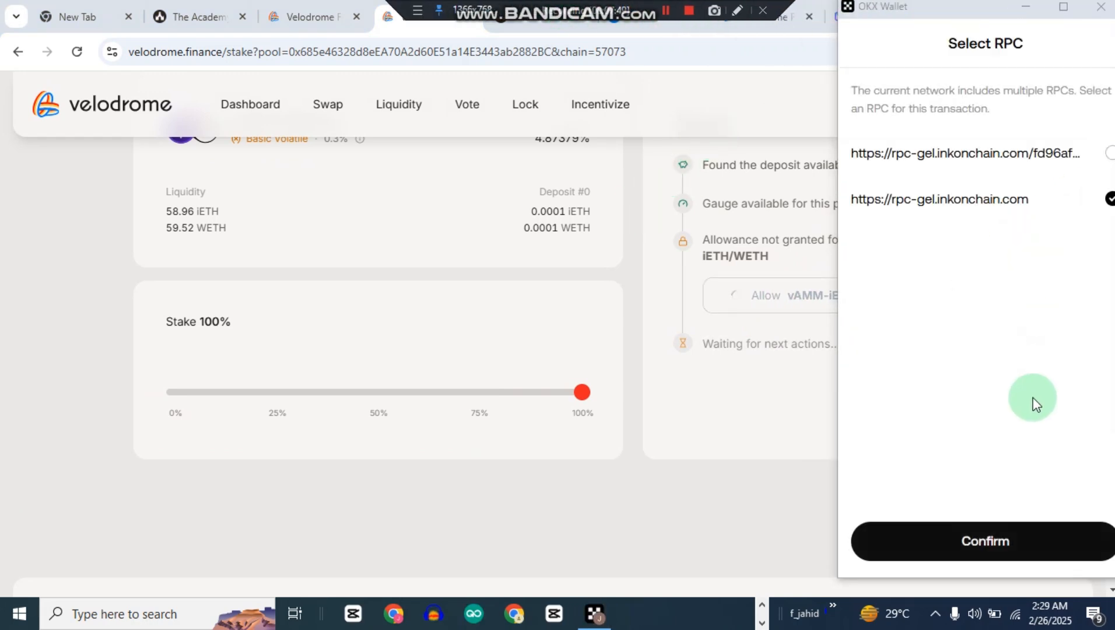
{"action": "left_click", "coordinate": [987, 541]}
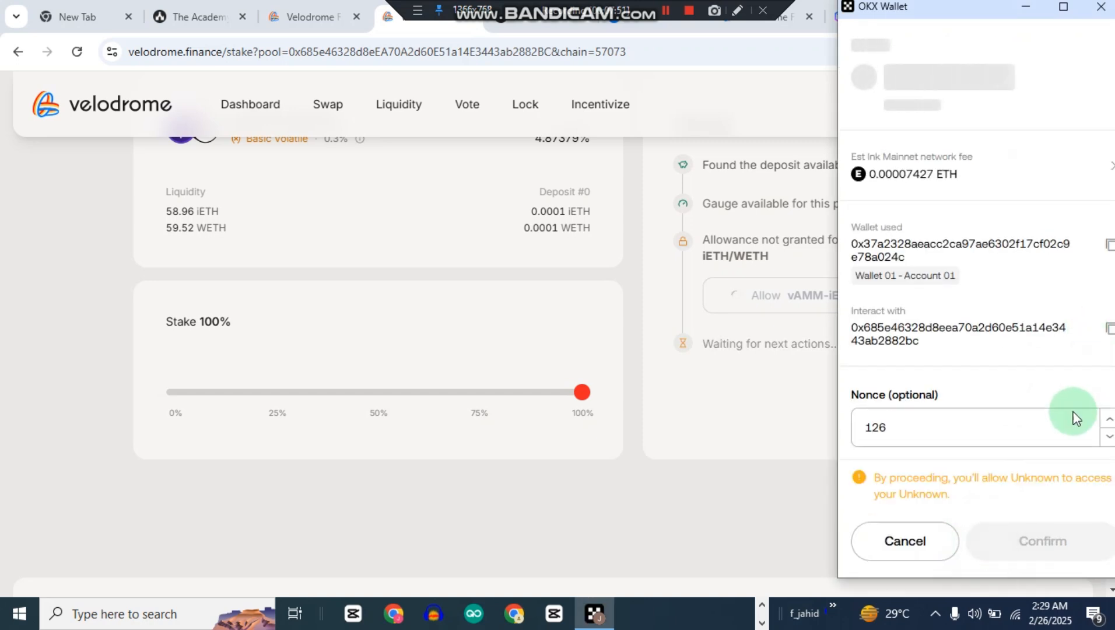
{"action": "left_click", "coordinate": [1054, 549]}
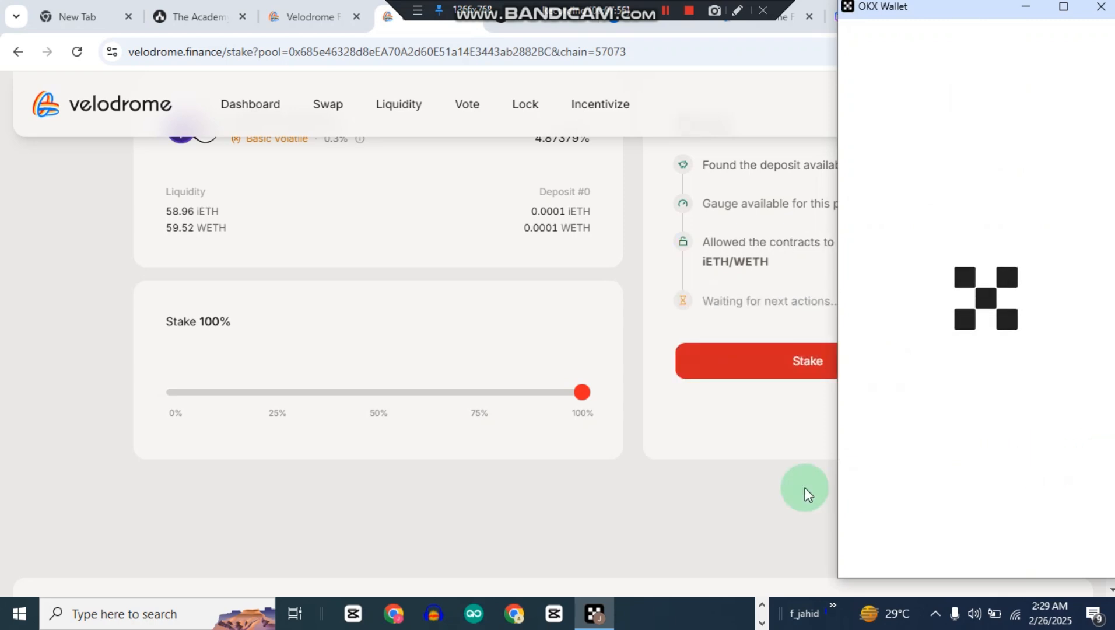
{"action": "left_click", "coordinate": [808, 367]}
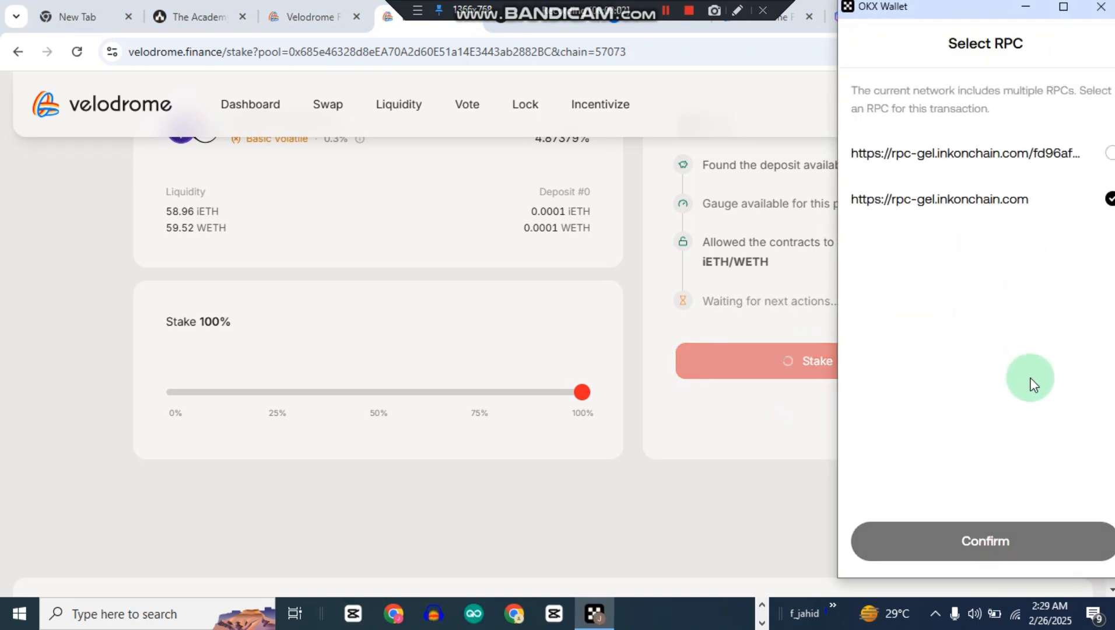
{"action": "left_click", "coordinate": [999, 541]}
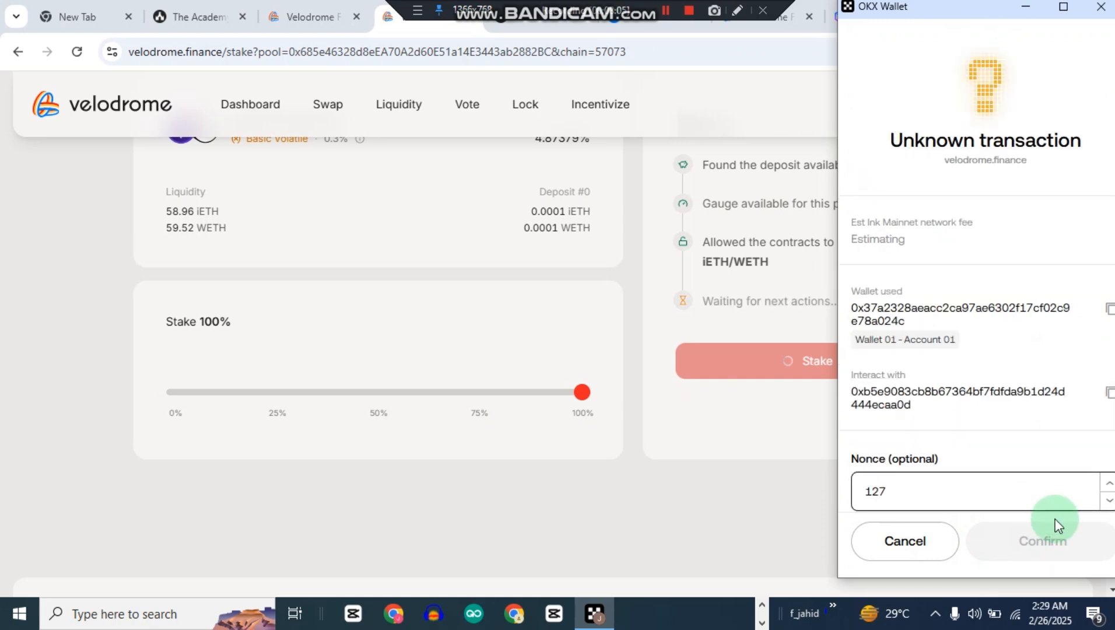
{"action": "scroll", "coordinate": [1054, 522], "scroll_direction": "down", "scroll_amount": 2}
{"action": "left_click", "coordinate": [1044, 538]}
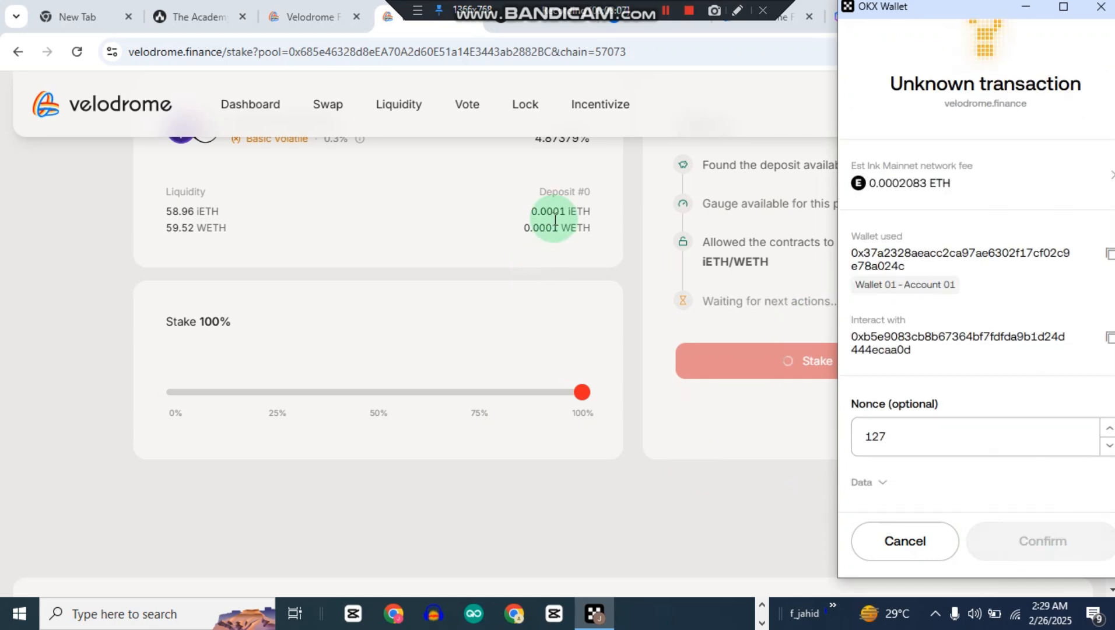
{"action": "mouse_move", "coordinate": [556, 218]}
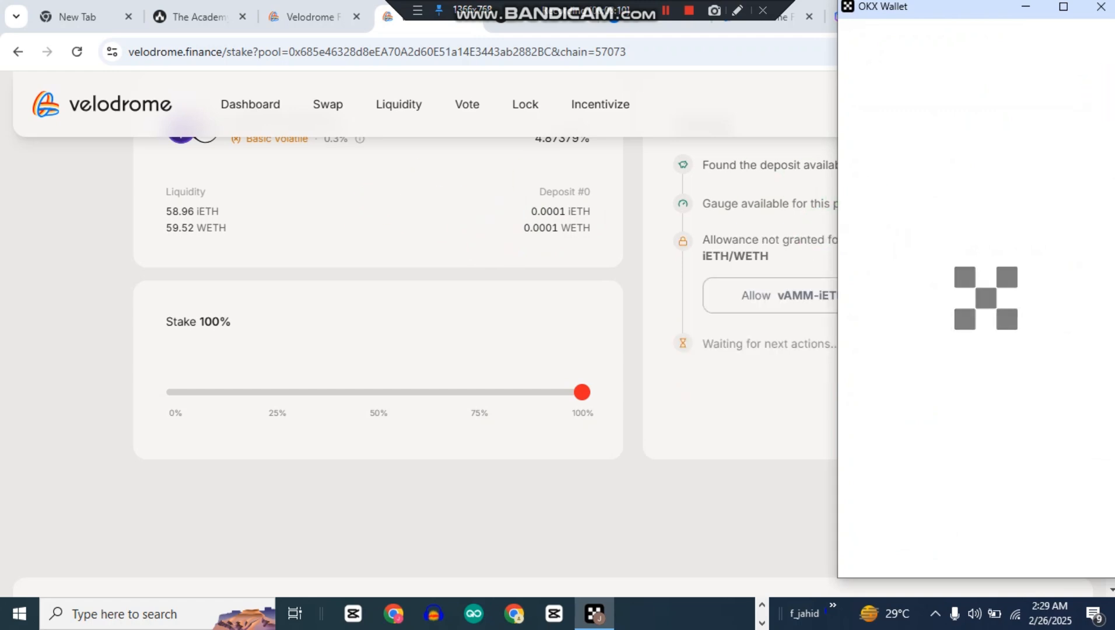
Grant the vAMM-iETH/WETH staking allowance again, approve it in the wallet and dismiss the notification.
{"action": "scroll", "coordinate": [1066, 220], "scroll_direction": "up", "scroll_amount": 2}
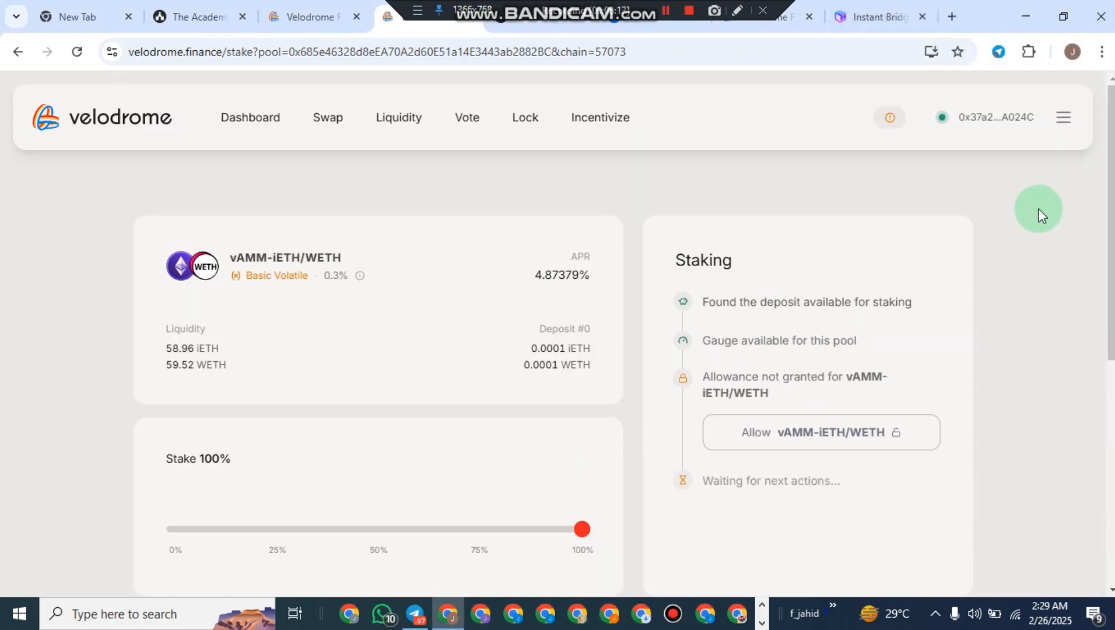
{"action": "scroll", "coordinate": [1039, 209], "scroll_direction": "down", "scroll_amount": 2}
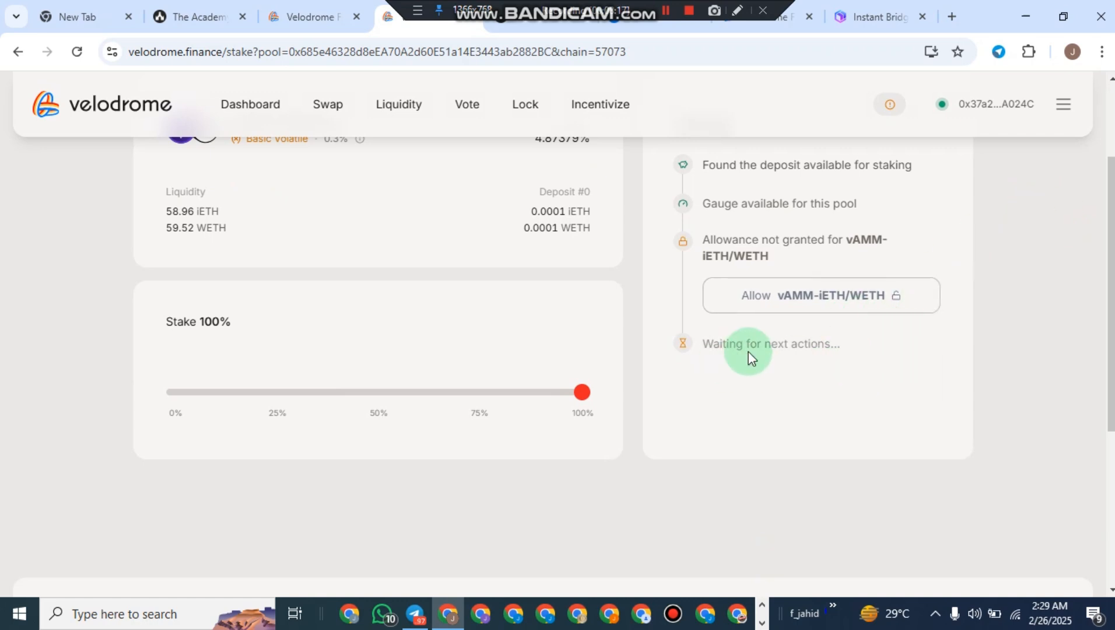
{"action": "scroll", "coordinate": [802, 322], "scroll_direction": "up", "scroll_amount": 2}
{"action": "scroll", "coordinate": [441, 259], "scroll_direction": "down", "scroll_amount": 2}
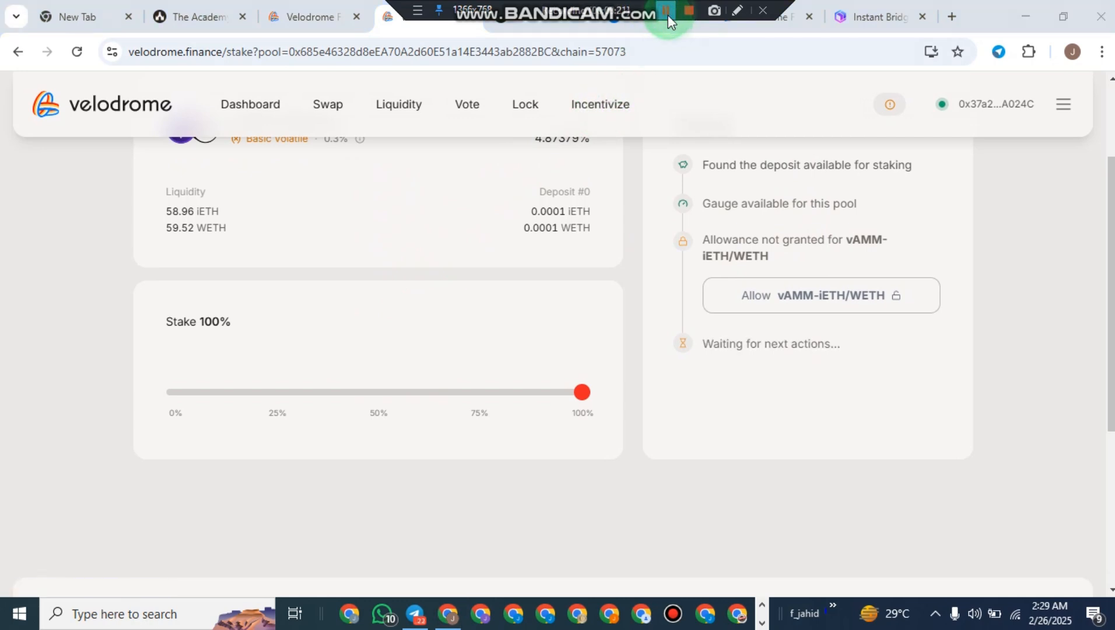
{"action": "scroll", "coordinate": [1027, 233], "scroll_direction": "up", "scroll_amount": 2}
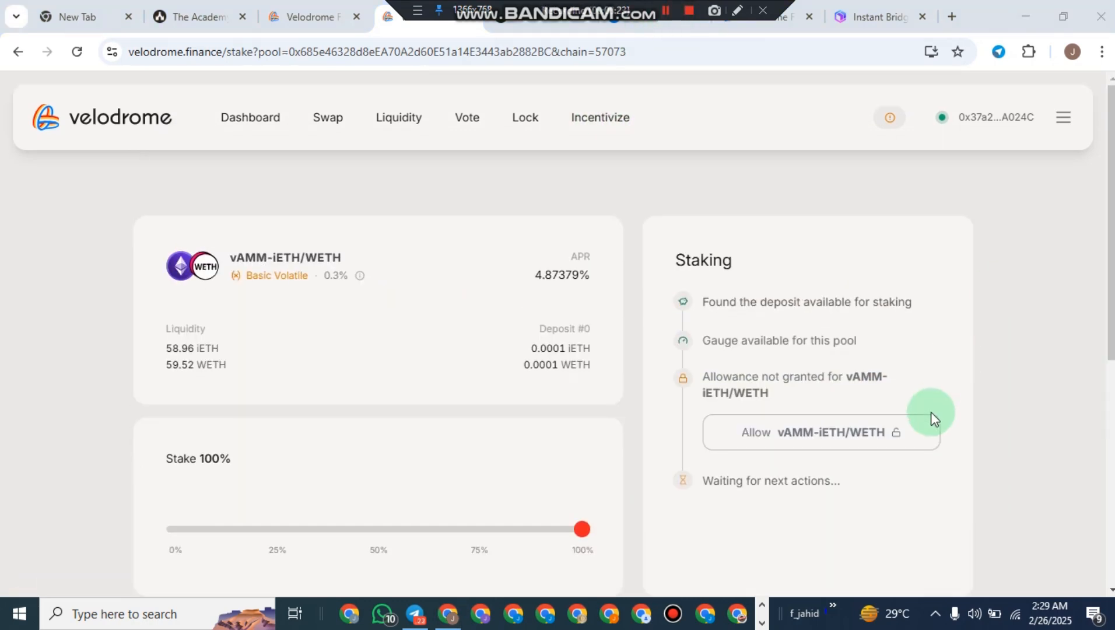
{"action": "left_click", "coordinate": [793, 431]}
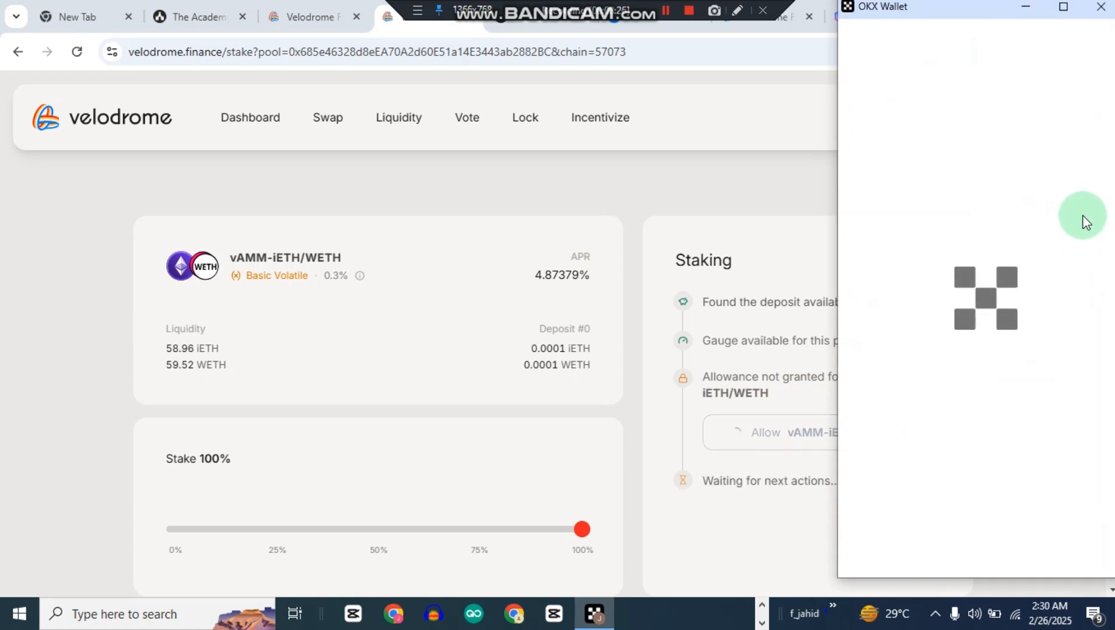
{"action": "left_click", "coordinate": [1015, 537]}
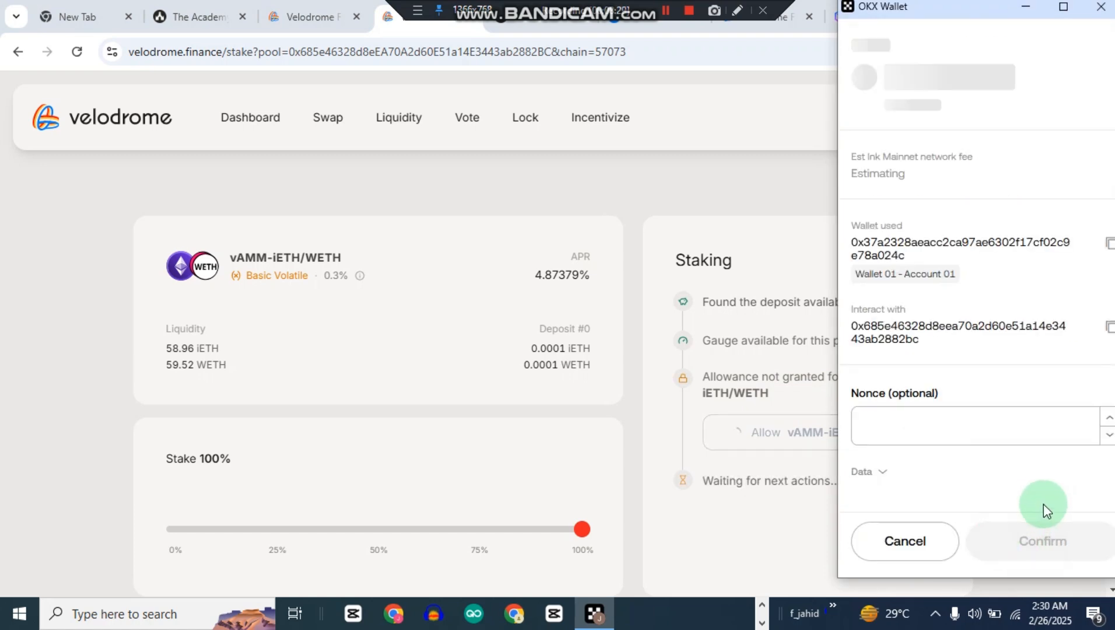
{"action": "left_click", "coordinate": [1046, 540]}
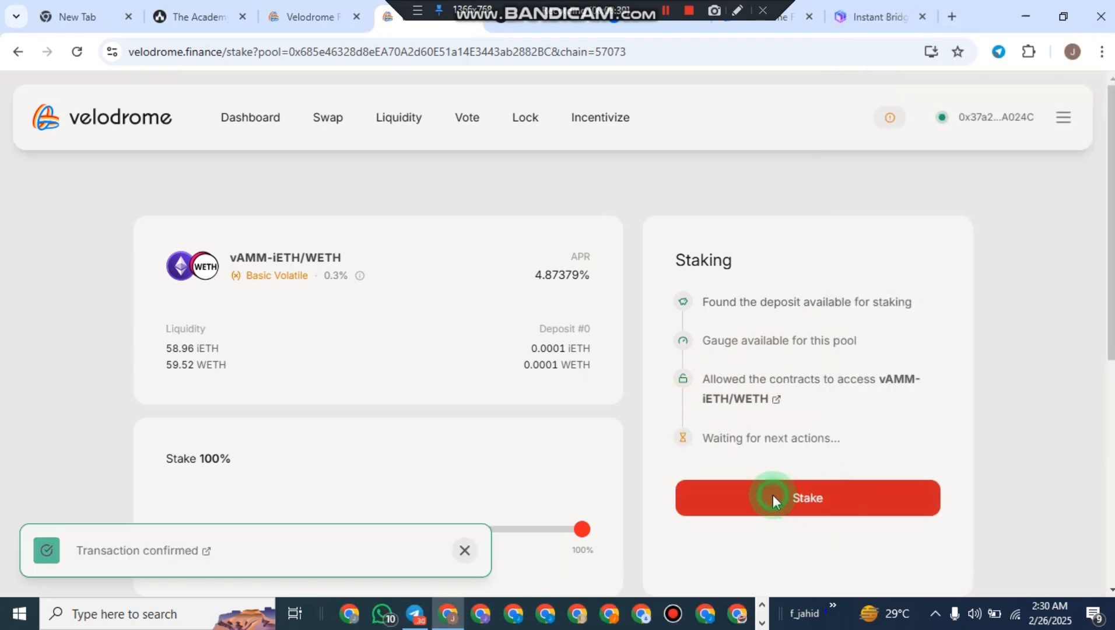
{"action": "scroll", "coordinate": [826, 511], "scroll_direction": "down", "scroll_amount": 4}
{"action": "scroll", "coordinate": [829, 496], "scroll_direction": "up", "scroll_amount": 4}
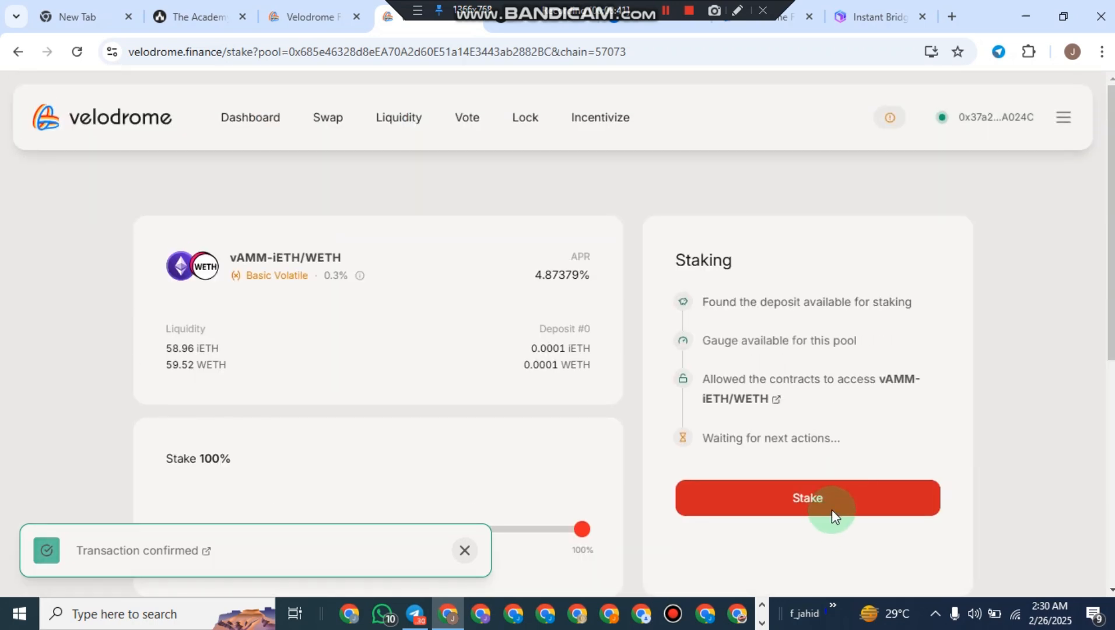
{"action": "left_click", "coordinate": [465, 550]}
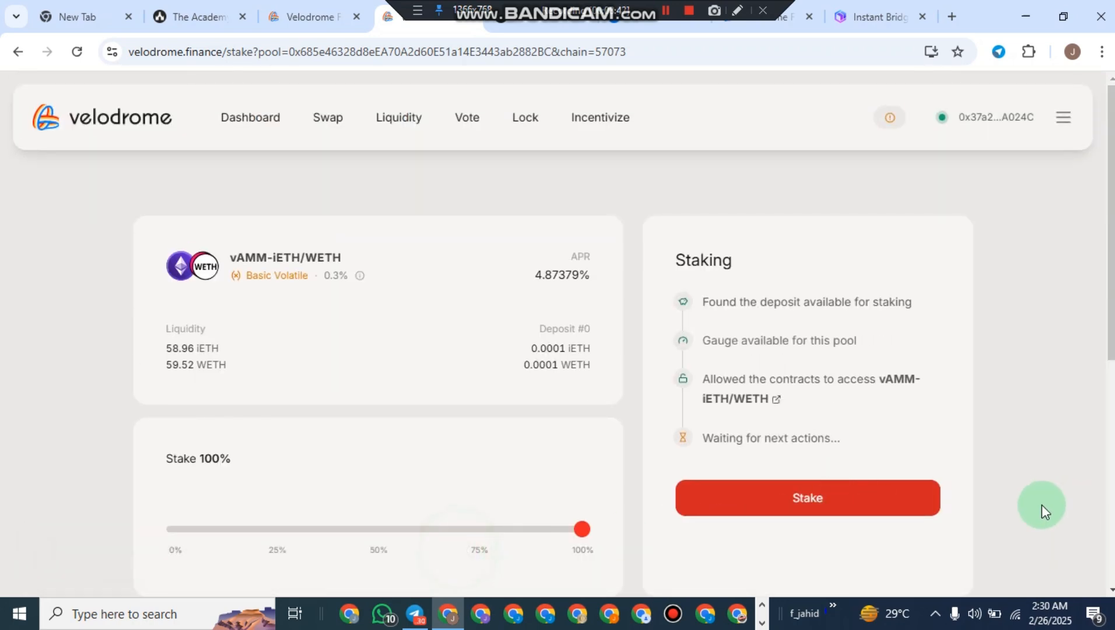
{"action": "left_click", "coordinate": [874, 509]}
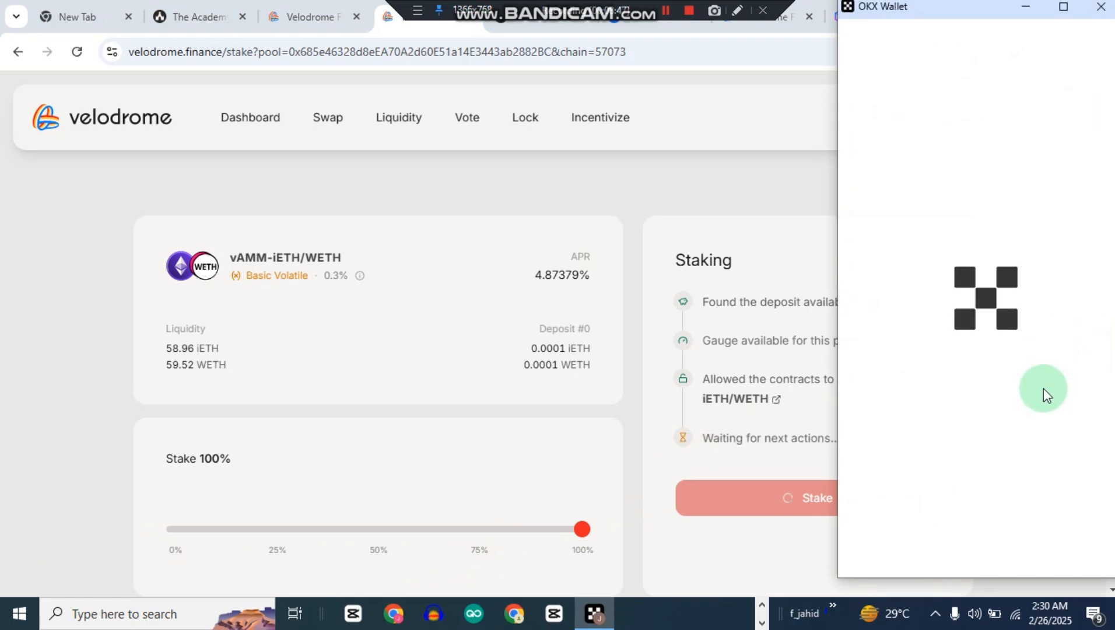
{"action": "left_click", "coordinate": [1012, 546]}
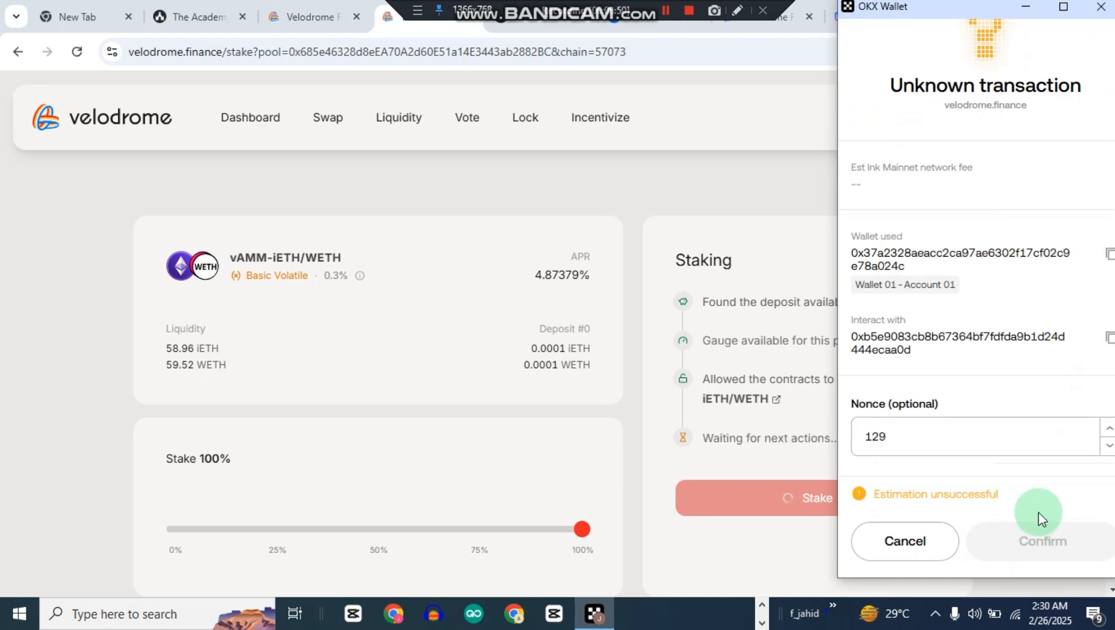
{"action": "left_click", "coordinate": [872, 557]}
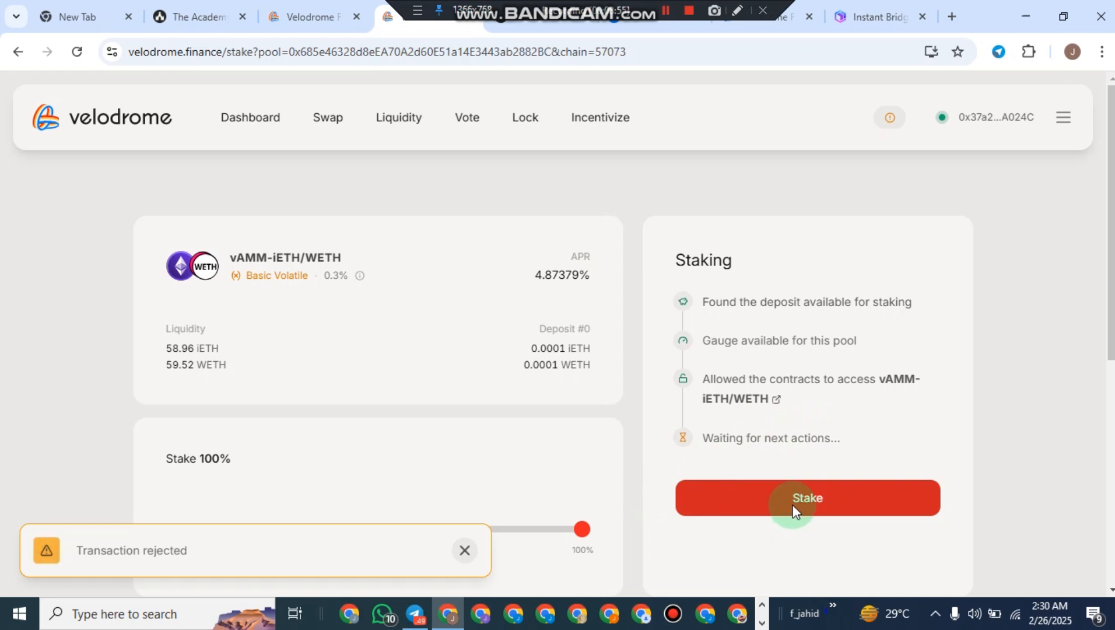
{"action": "left_click", "coordinate": [470, 558]}
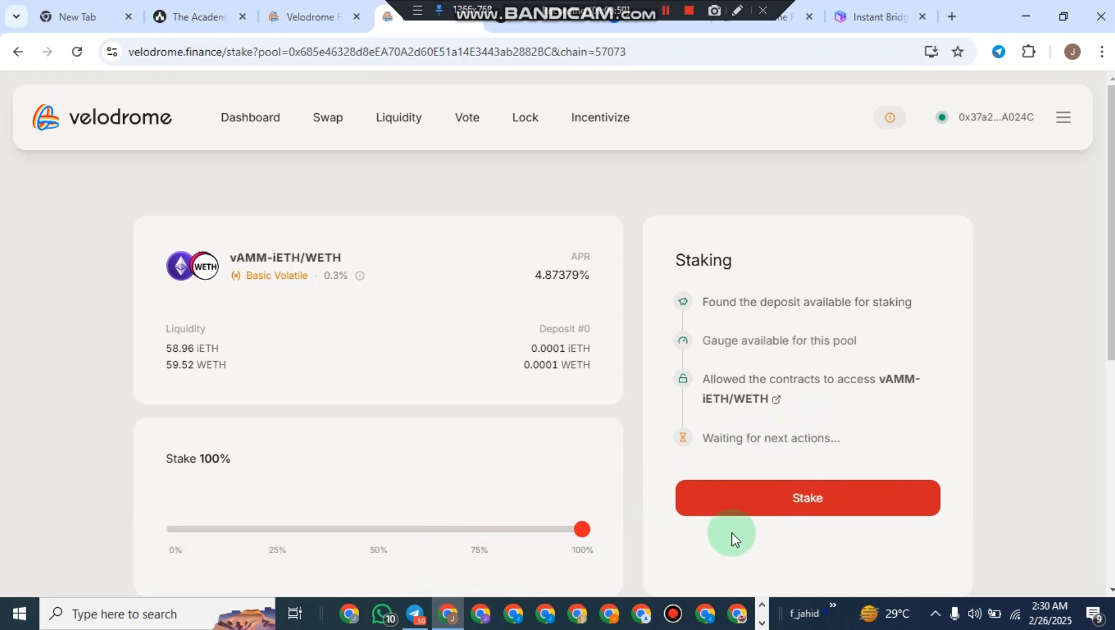
Request staking of 100% of the vAMM-iETH/WETH deposit once more and accept the wallet prompt.
{"action": "left_click", "coordinate": [773, 509]}
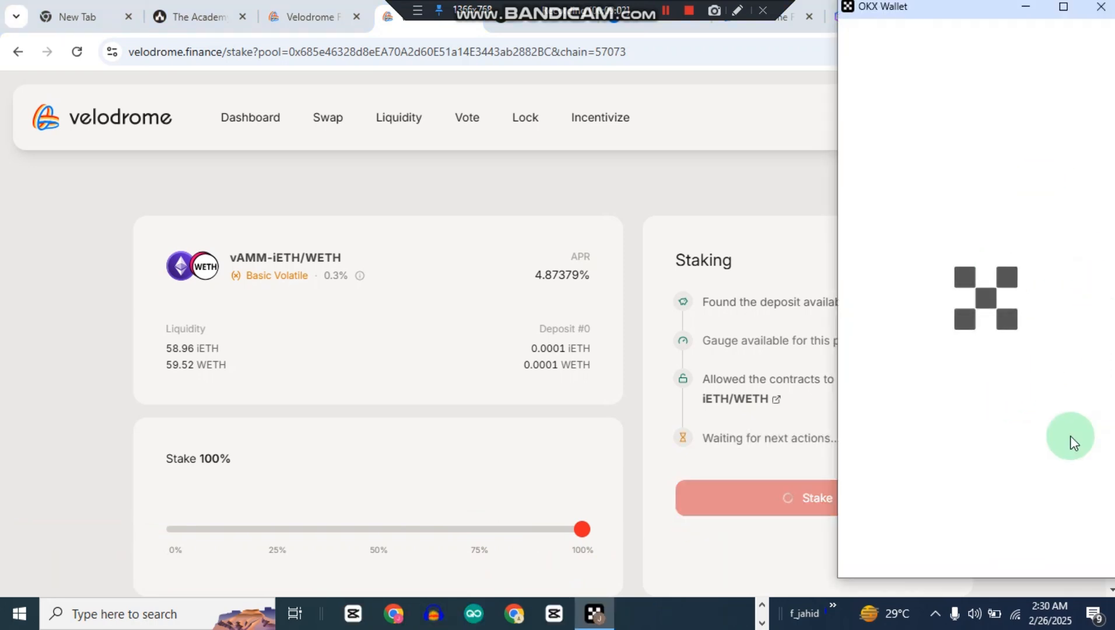
{"action": "left_click", "coordinate": [1057, 537]}
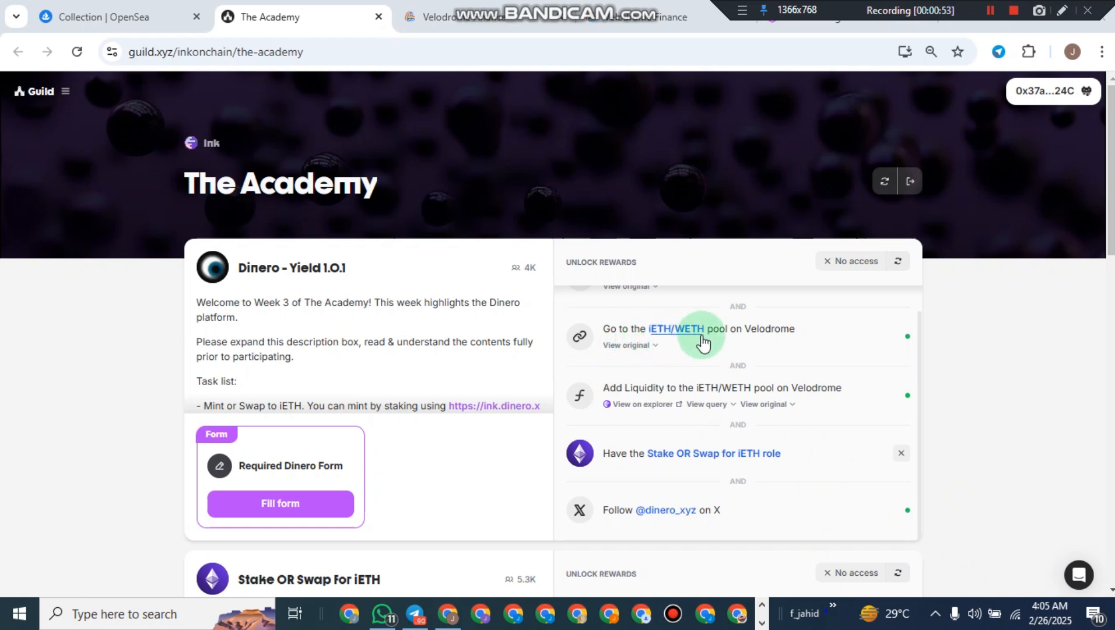
Open the original link of The Academy's iETH/WETH pool requirement and review the already open vAMM-iETH/WETH deposit page.
{"action": "left_click", "coordinate": [639, 345]}
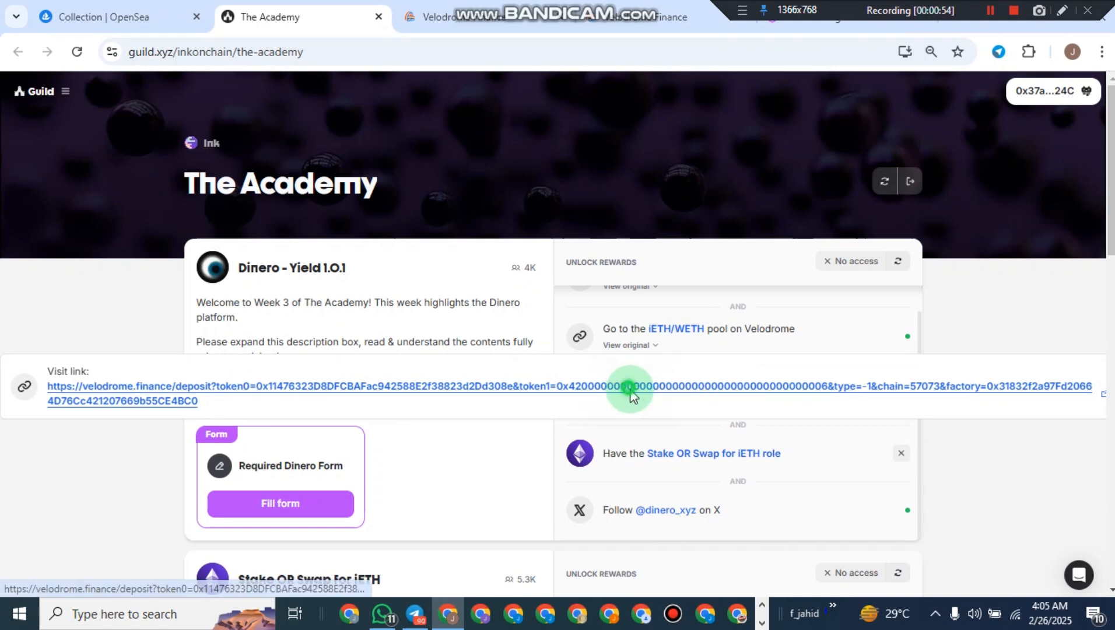
{"action": "left_click", "coordinate": [630, 388]}
{"action": "left_click", "coordinate": [554, 12]}
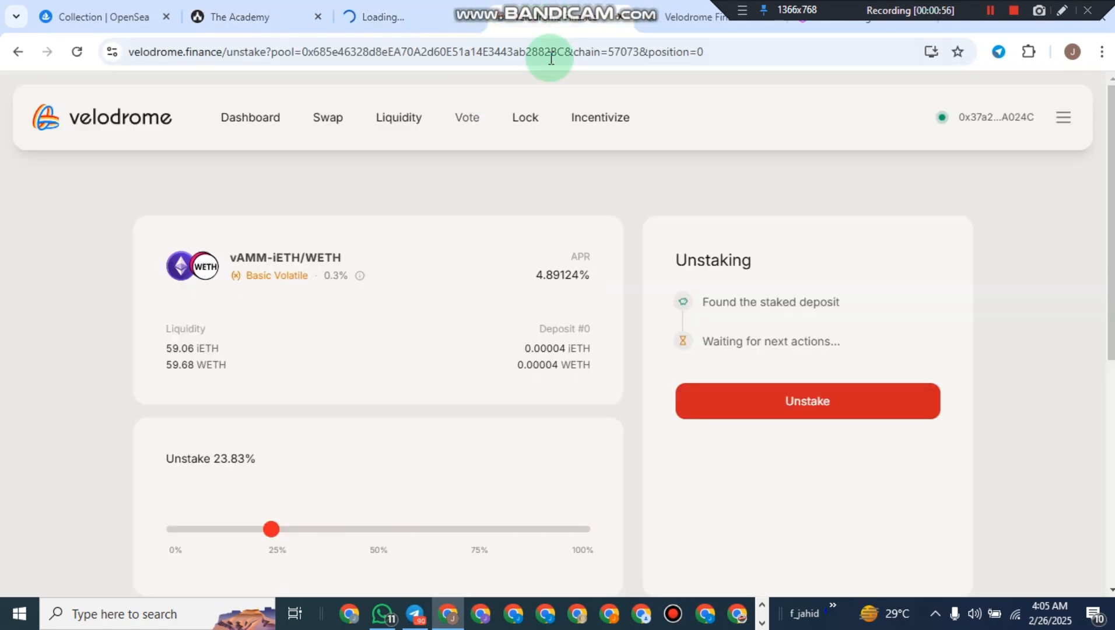
{"action": "left_click", "coordinate": [676, 12]}
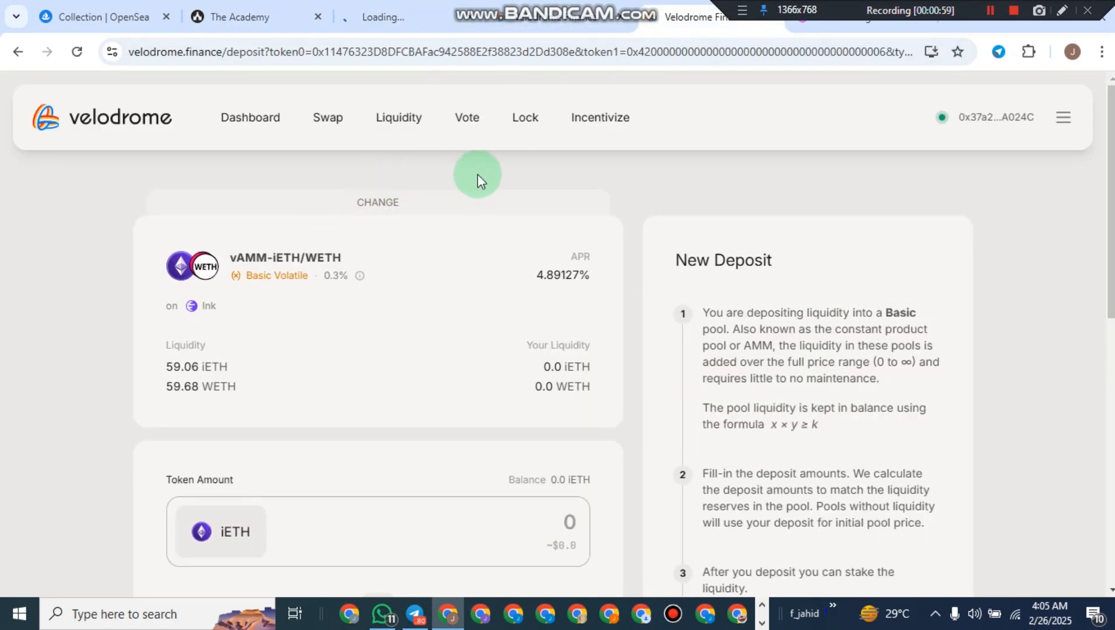
{"action": "scroll", "coordinate": [467, 211], "scroll_direction": "down", "scroll_amount": 2}
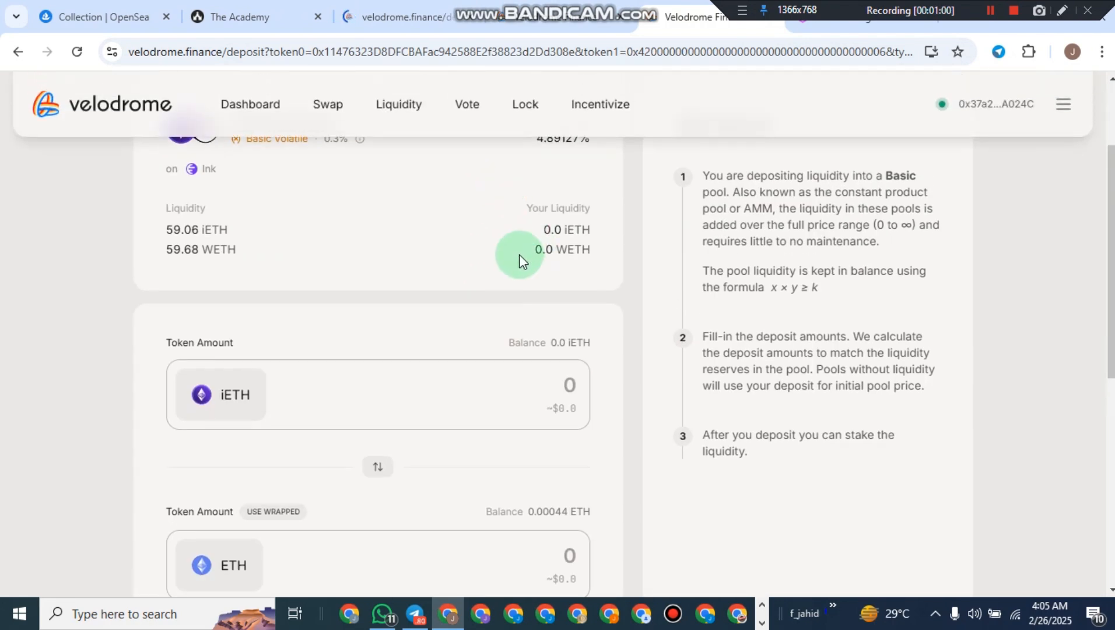
{"action": "scroll", "coordinate": [513, 248], "scroll_direction": "up", "scroll_amount": 2}
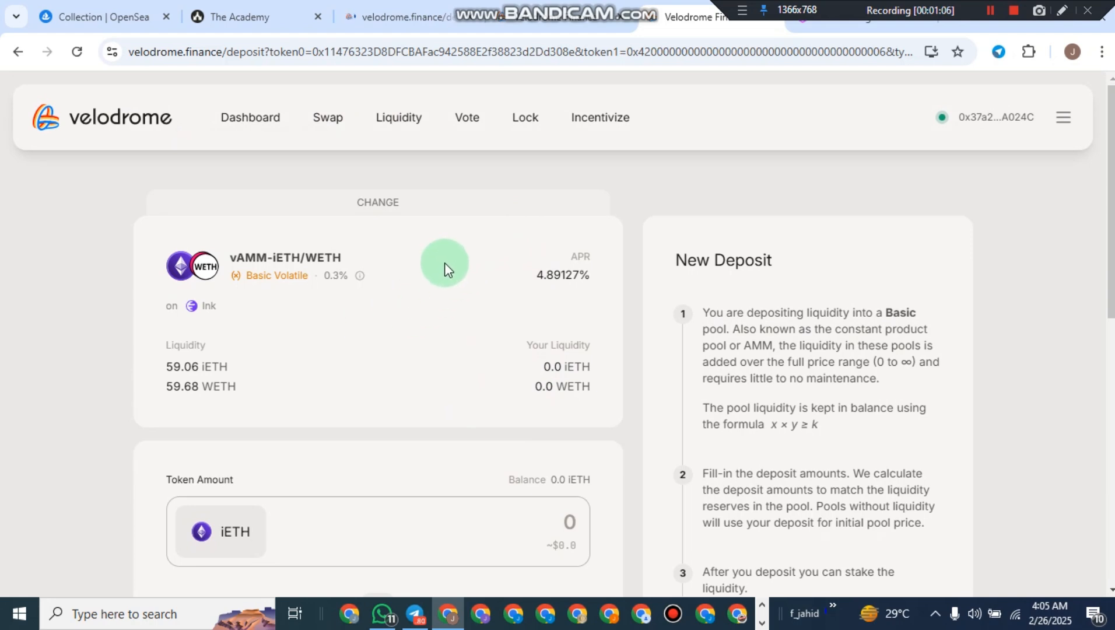
Switch the second token of the vAMM-iETH/WETH deposit form to wrapped WETH.
{"action": "scroll", "coordinate": [444, 262], "scroll_direction": "down", "scroll_amount": 2}
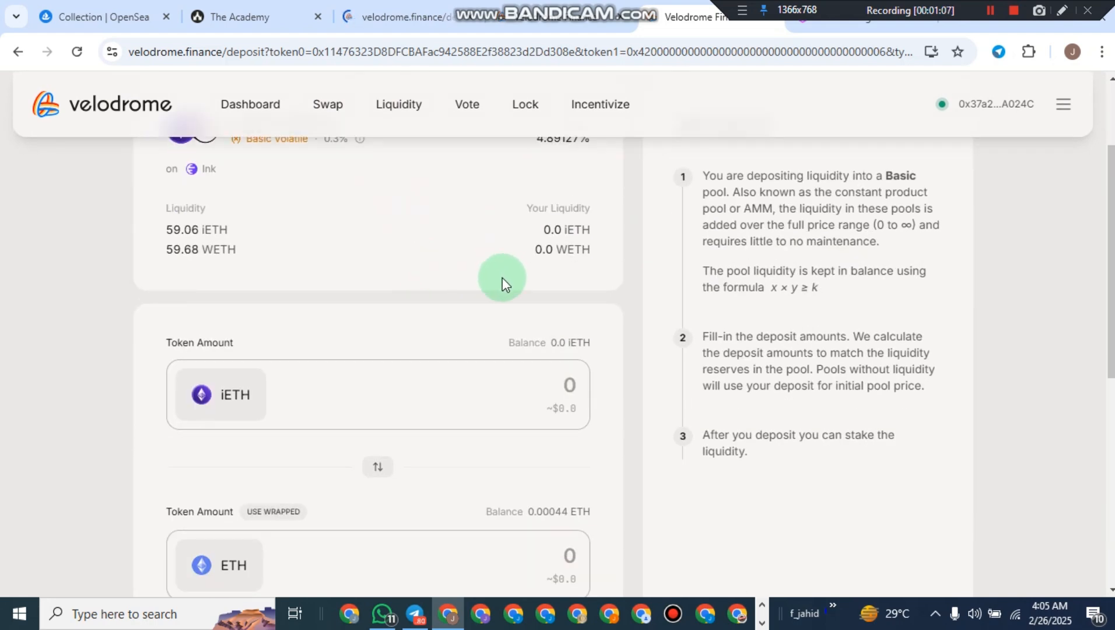
{"action": "left_click", "coordinate": [574, 392]}
{"action": "scroll", "coordinate": [537, 428], "scroll_direction": "down", "scroll_amount": 1}
{"action": "scroll", "coordinate": [536, 428], "scroll_direction": "down", "scroll_amount": 3}
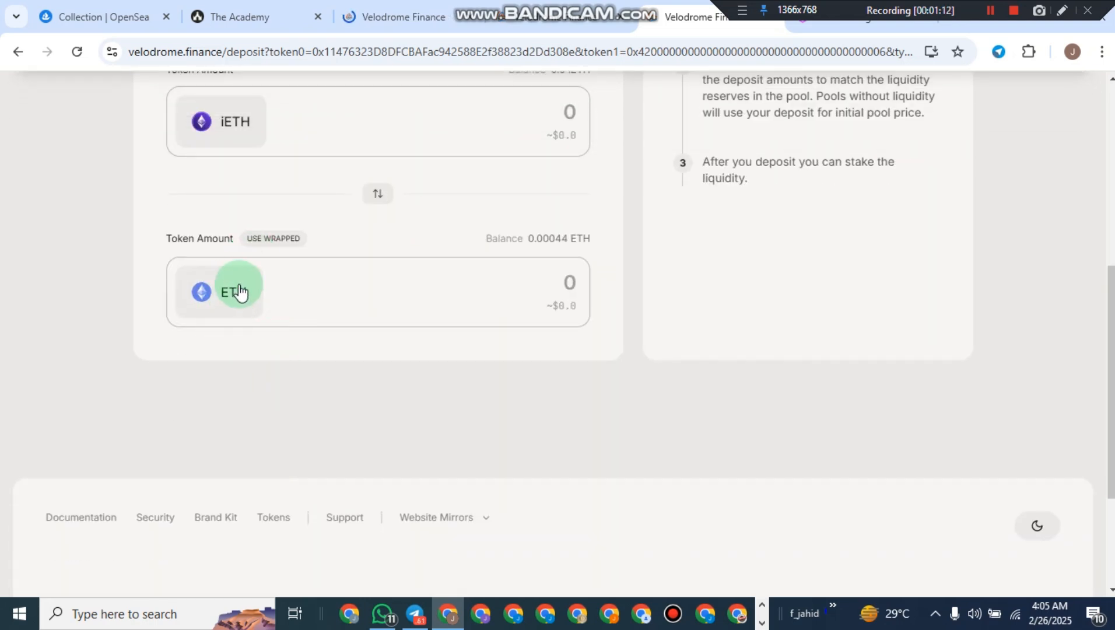
{"action": "left_click", "coordinate": [277, 246]}
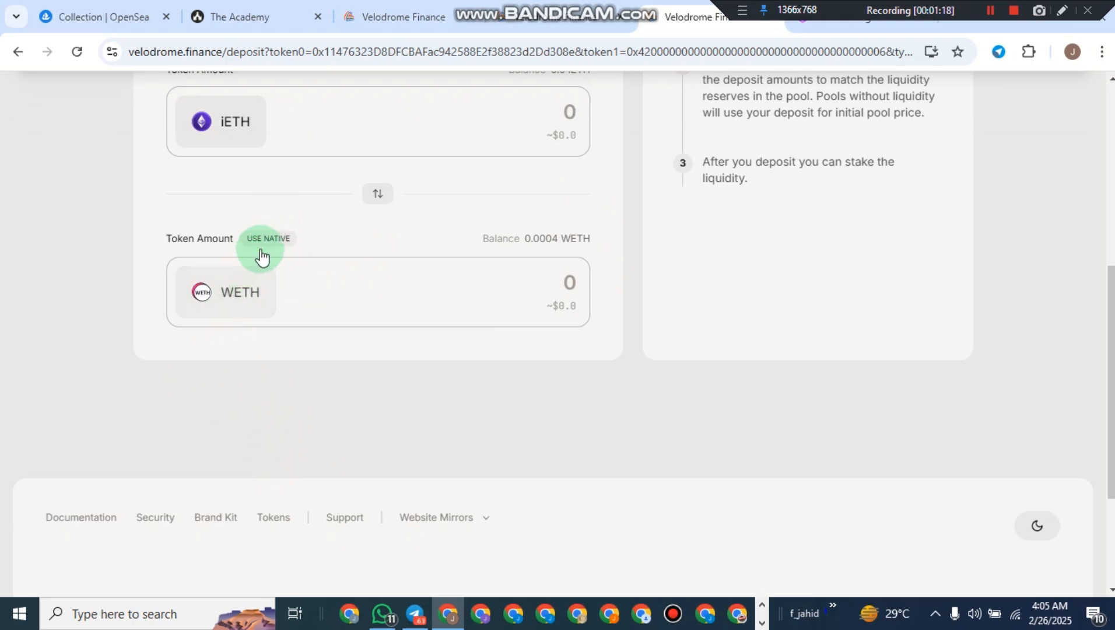
Review the vAMM-iETH/WETH pool's liquidity and token amounts, and switch the second deposit token back to native ETH.
{"action": "scroll", "coordinate": [573, 303], "scroll_direction": "up", "scroll_amount": 5}
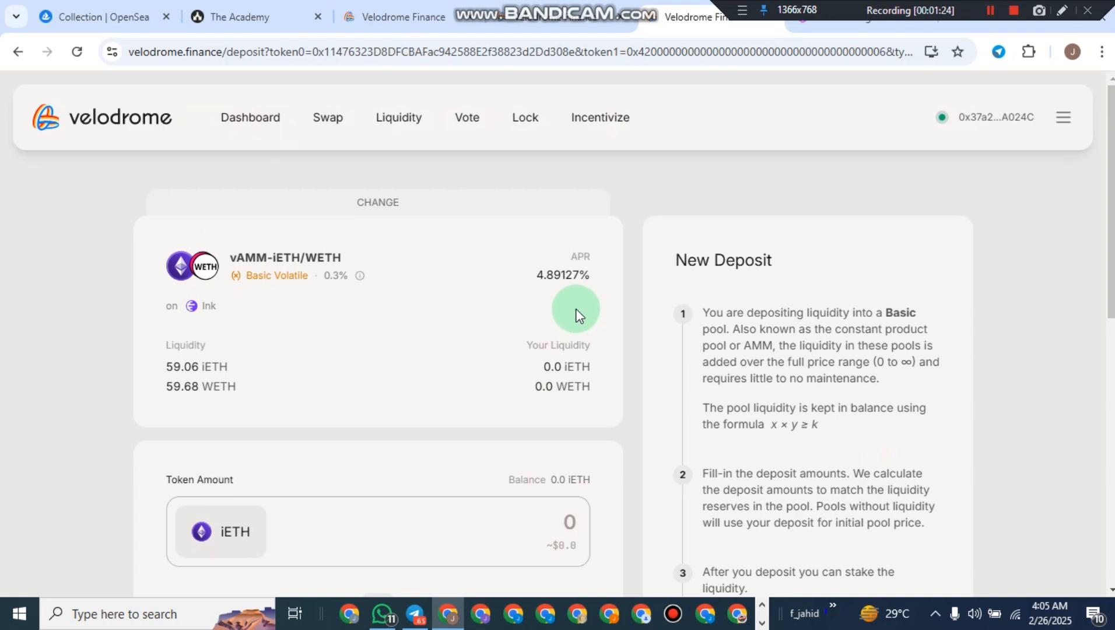
{"action": "scroll", "coordinate": [583, 302], "scroll_direction": "down", "scroll_amount": 2}
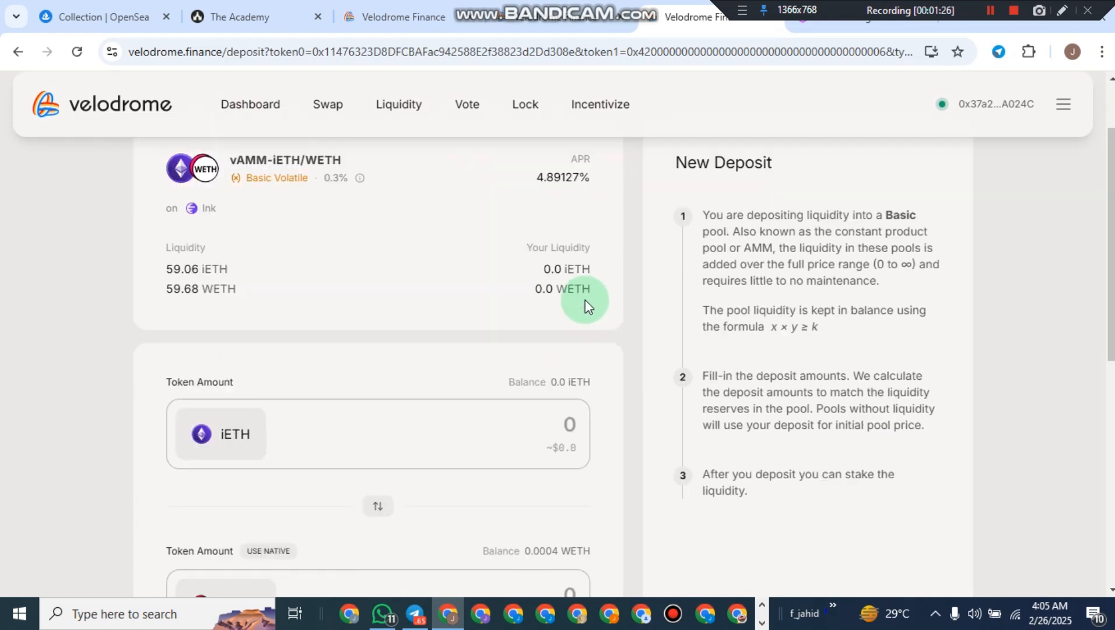
{"action": "scroll", "coordinate": [399, 477], "scroll_direction": "down", "scroll_amount": 2}
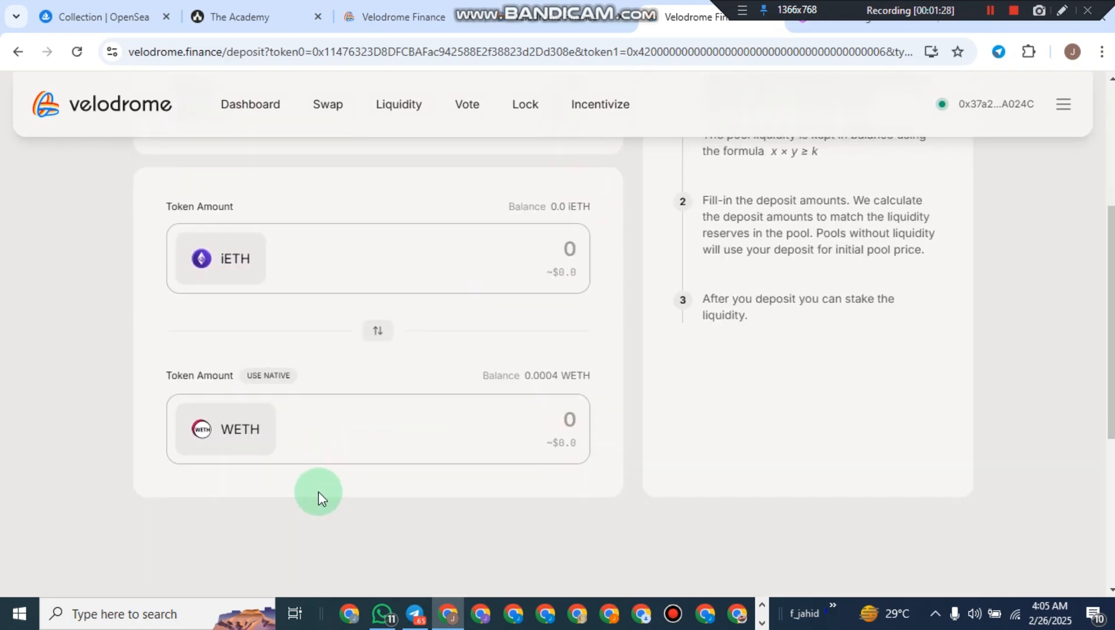
{"action": "scroll", "coordinate": [239, 233], "scroll_direction": "up", "scroll_amount": 4}
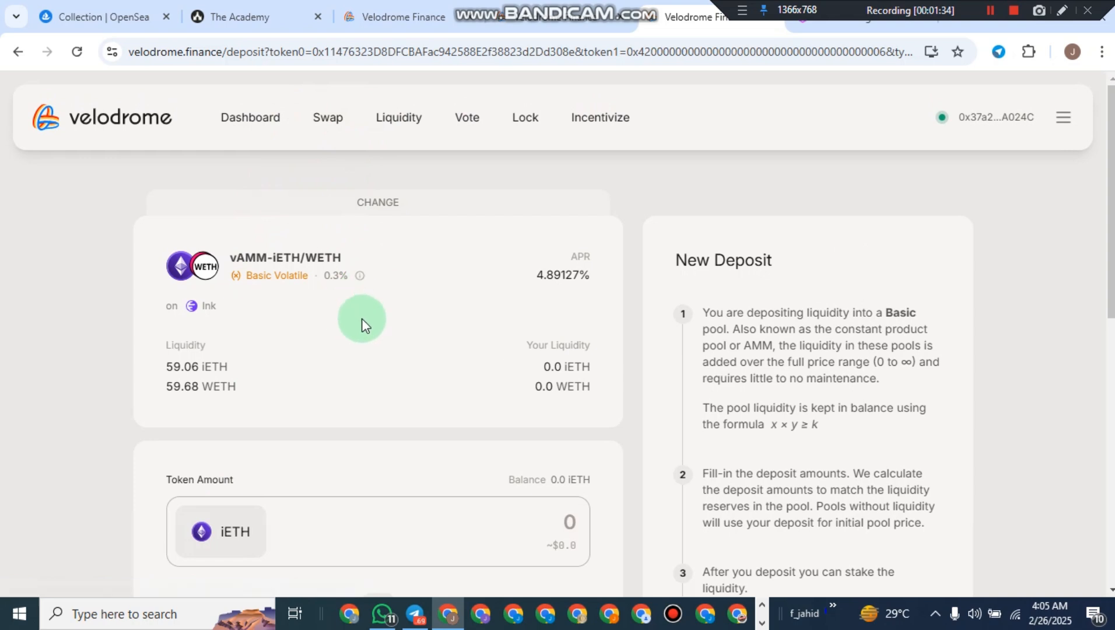
{"action": "scroll", "coordinate": [420, 332], "scroll_direction": "down", "scroll_amount": 2}
{"action": "scroll", "coordinate": [455, 341], "scroll_direction": "up", "scroll_amount": 2}
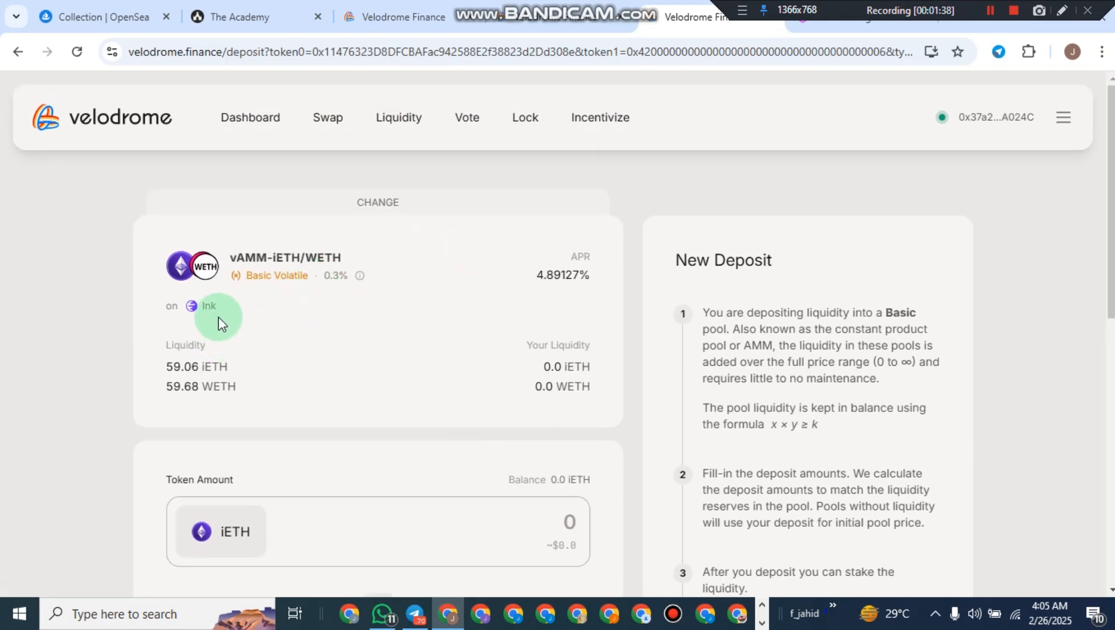
{"action": "scroll", "coordinate": [432, 271], "scroll_direction": "down", "scroll_amount": 2}
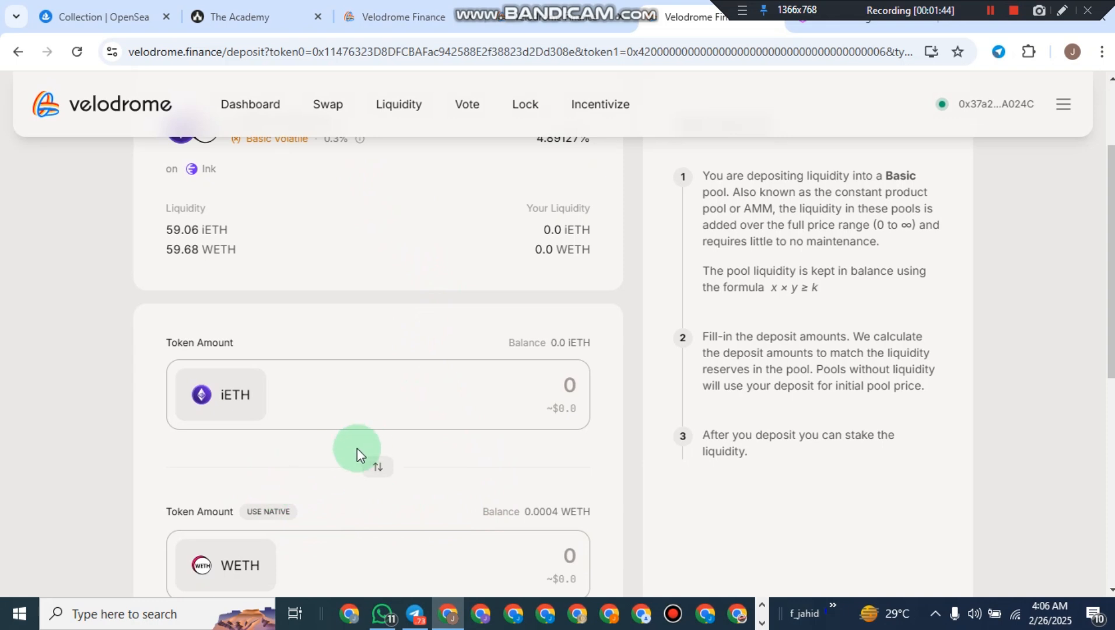
{"action": "scroll", "coordinate": [319, 448], "scroll_direction": "down", "scroll_amount": 2}
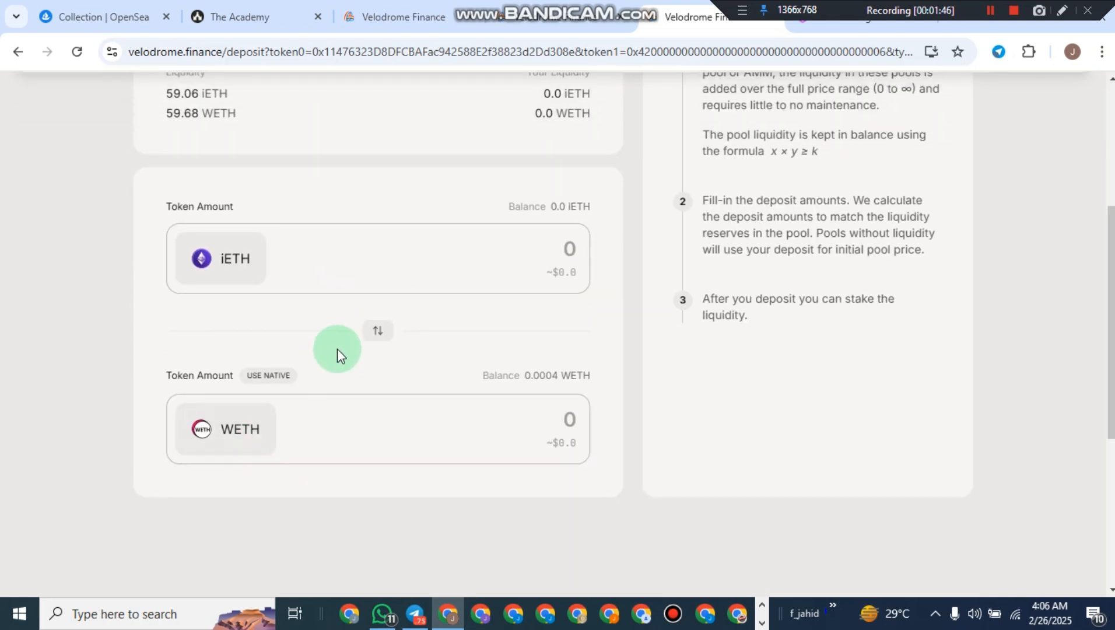
{"action": "left_click", "coordinate": [527, 255]}
{"action": "left_click", "coordinate": [280, 380]}
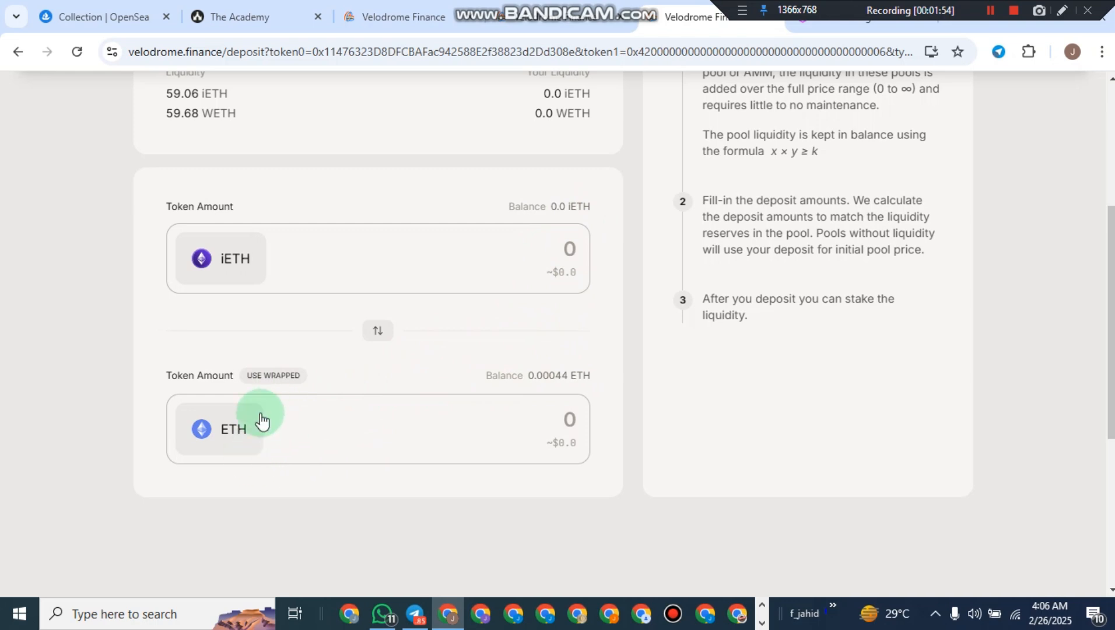
Check the status of the Add Liquidity to the iETH/WETH pool requirement on The Academy guild page.
{"action": "scroll", "coordinate": [872, 447], "scroll_direction": "up", "scroll_amount": 4}
{"action": "scroll", "coordinate": [904, 429], "scroll_direction": "down", "scroll_amount": 2}
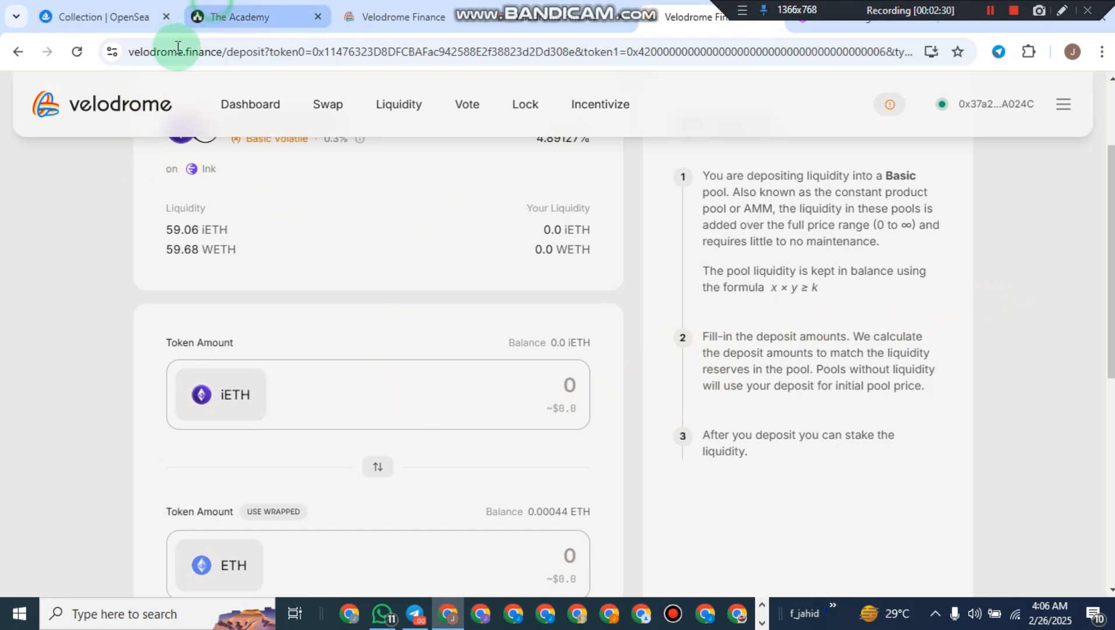
{"action": "left_click", "coordinate": [198, 17]}
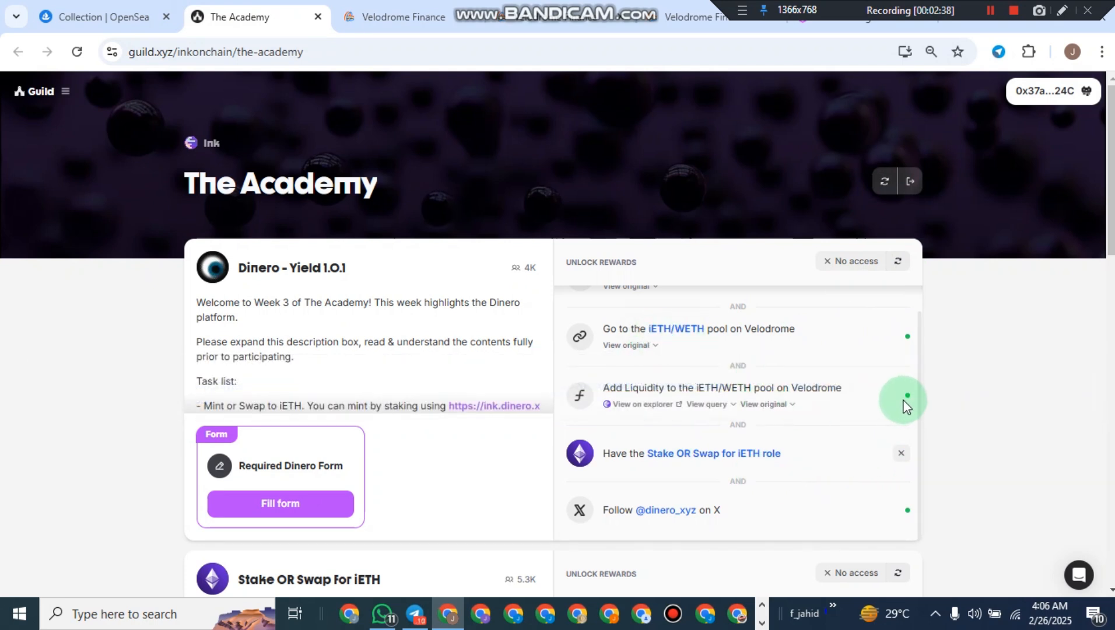
{"action": "mouse_move", "coordinate": [907, 396]}
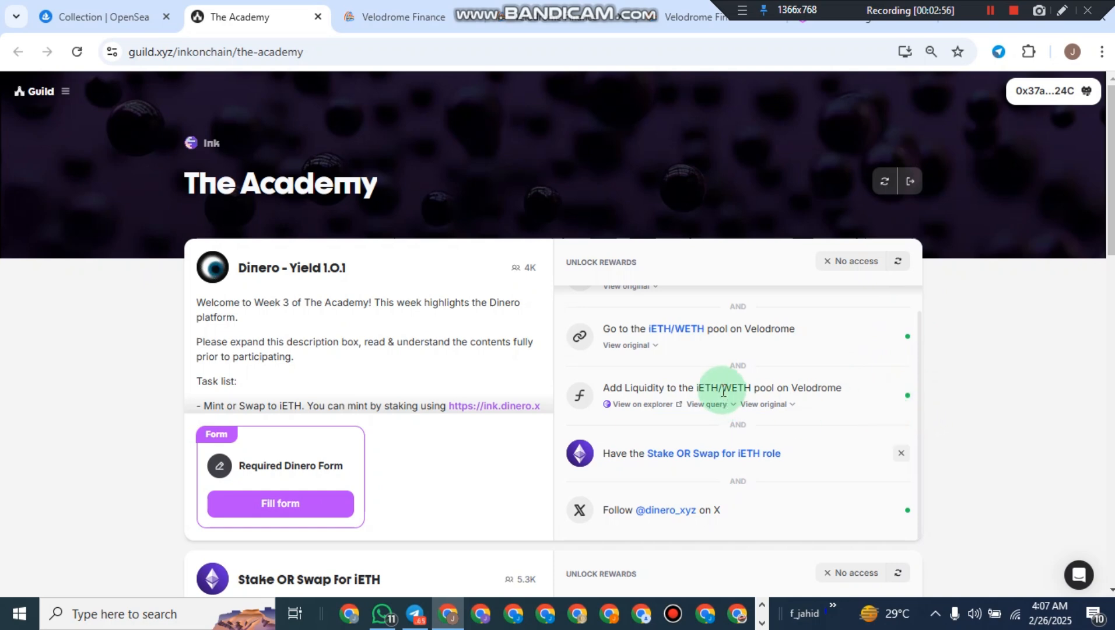
Start a liquidity deposit on Velodrome and choose ETH on Ink as the first token.
{"action": "left_click", "coordinate": [411, 11]}
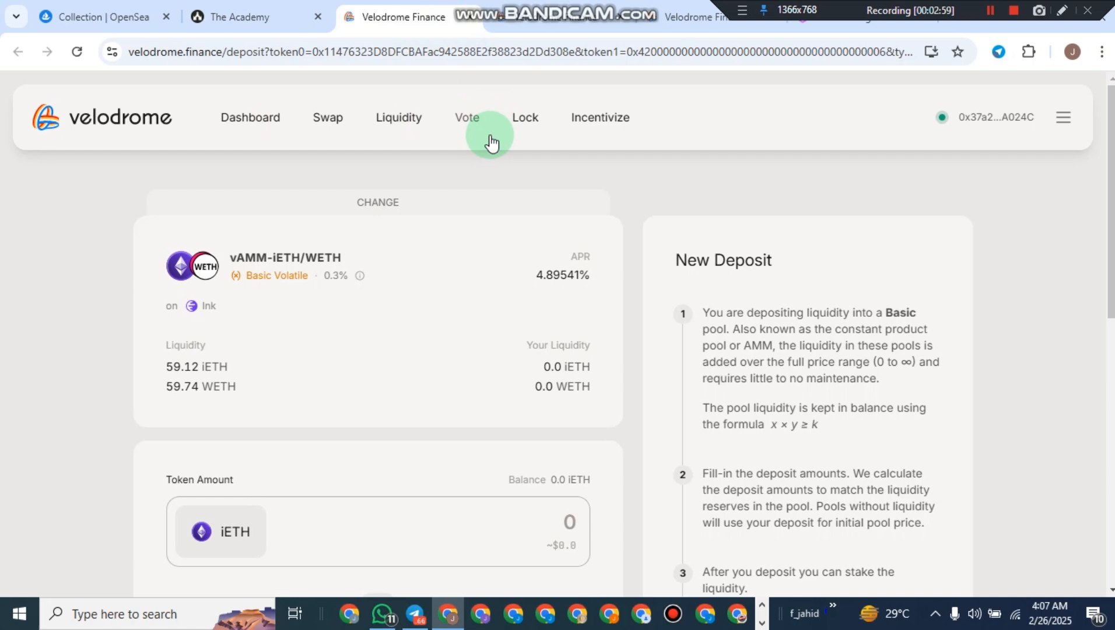
{"action": "left_click", "coordinate": [400, 124]}
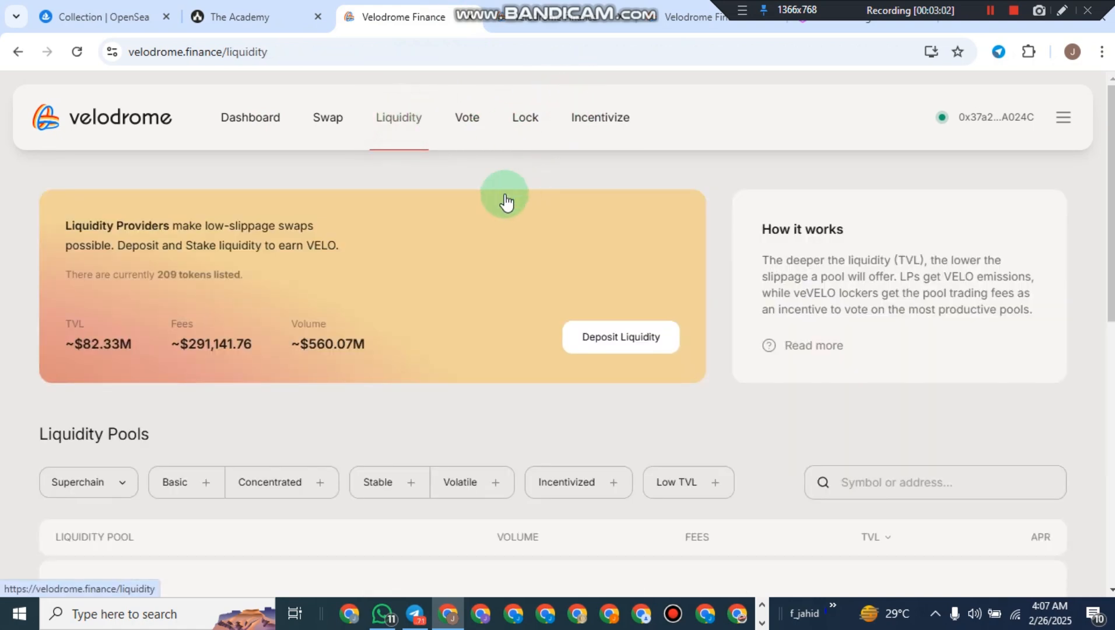
{"action": "left_click", "coordinate": [647, 346]}
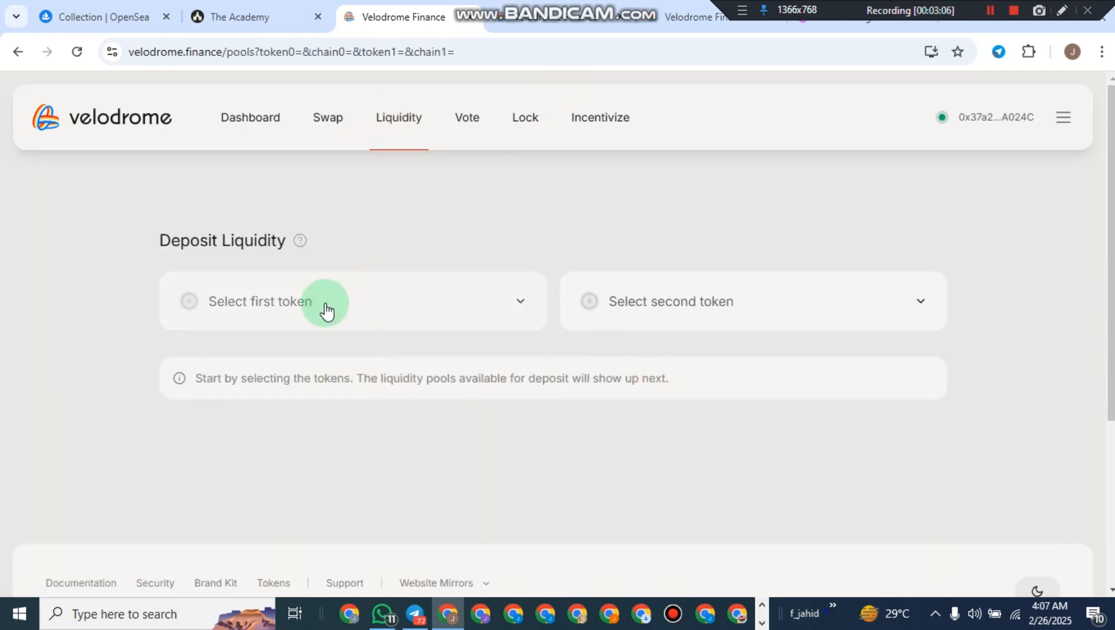
{"action": "left_click", "coordinate": [317, 319]}
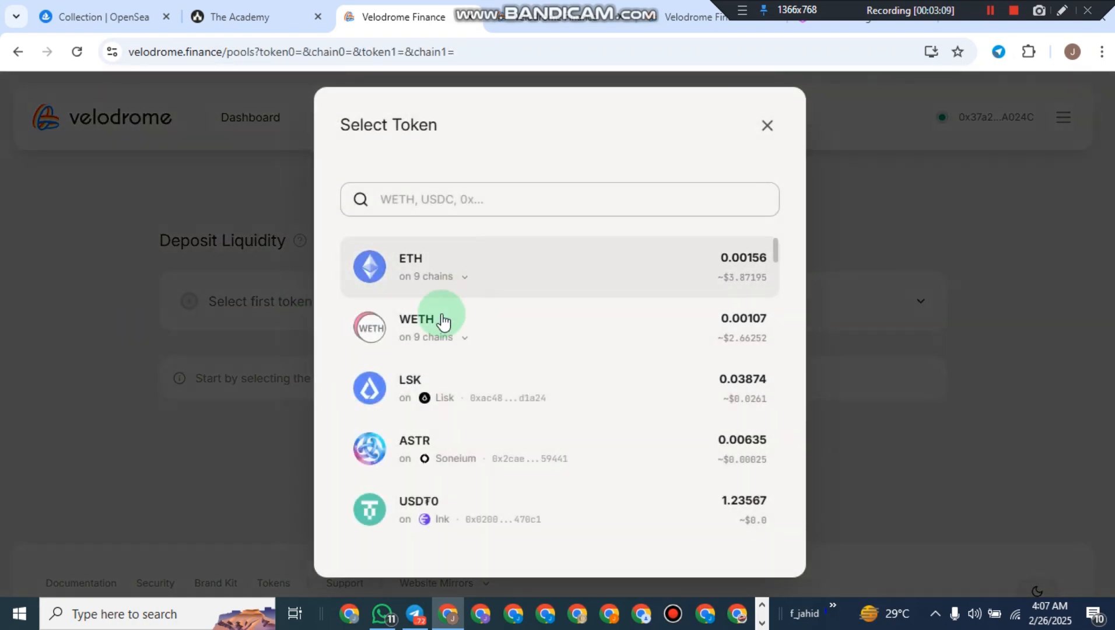
{"action": "left_click", "coordinate": [449, 291]}
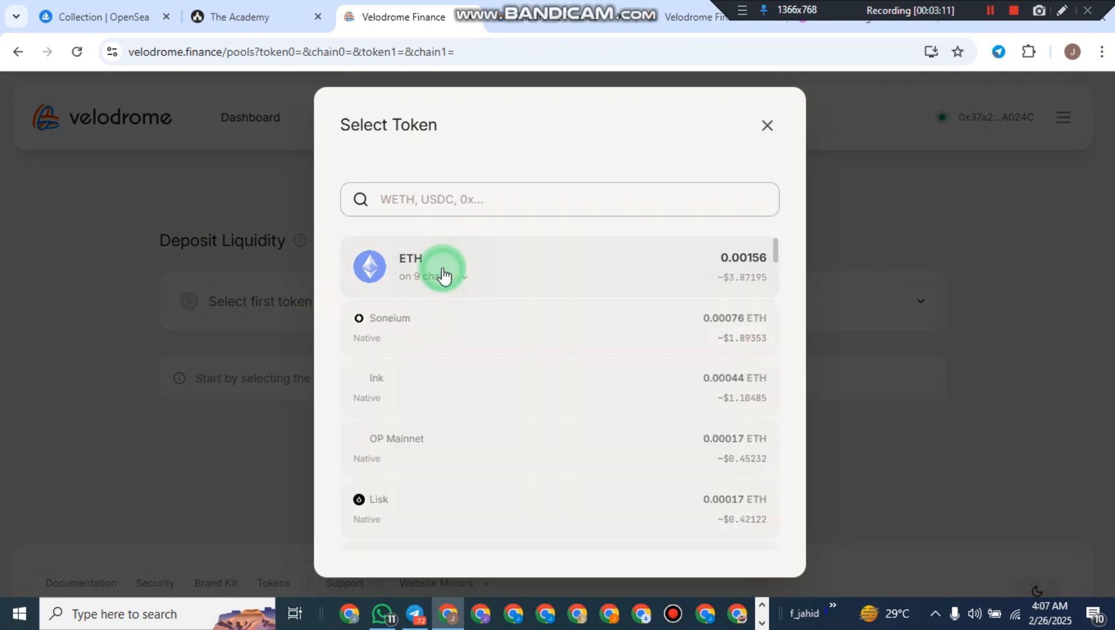
{"action": "left_click", "coordinate": [391, 404]}
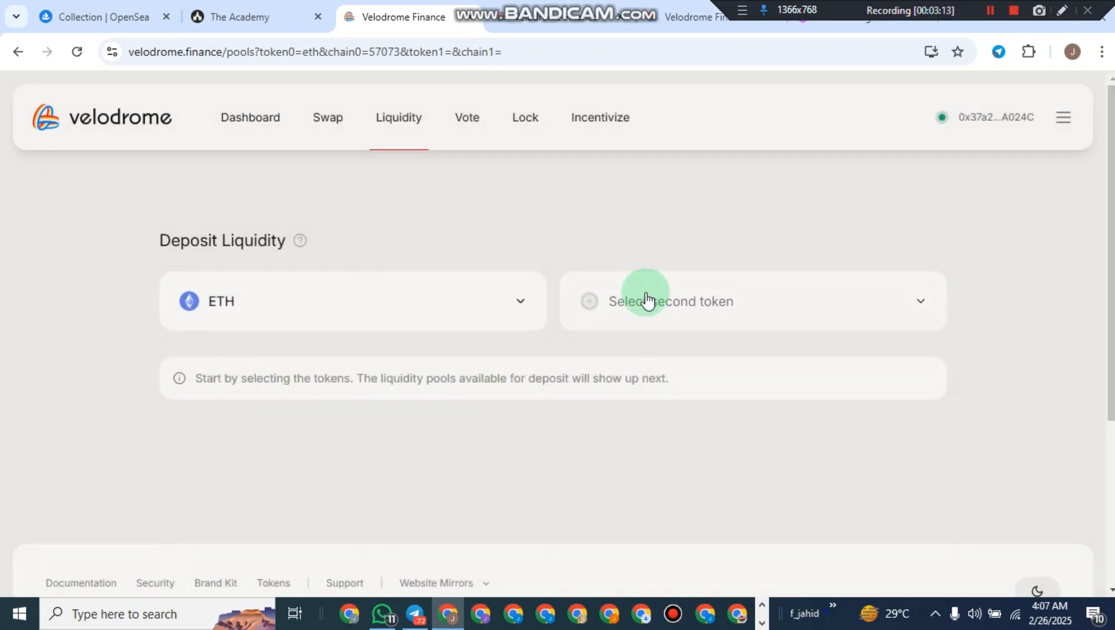
Search for ieth and choose iETH on Ink as the second token for the liquidity deposit.
{"action": "left_click", "coordinate": [665, 304]}
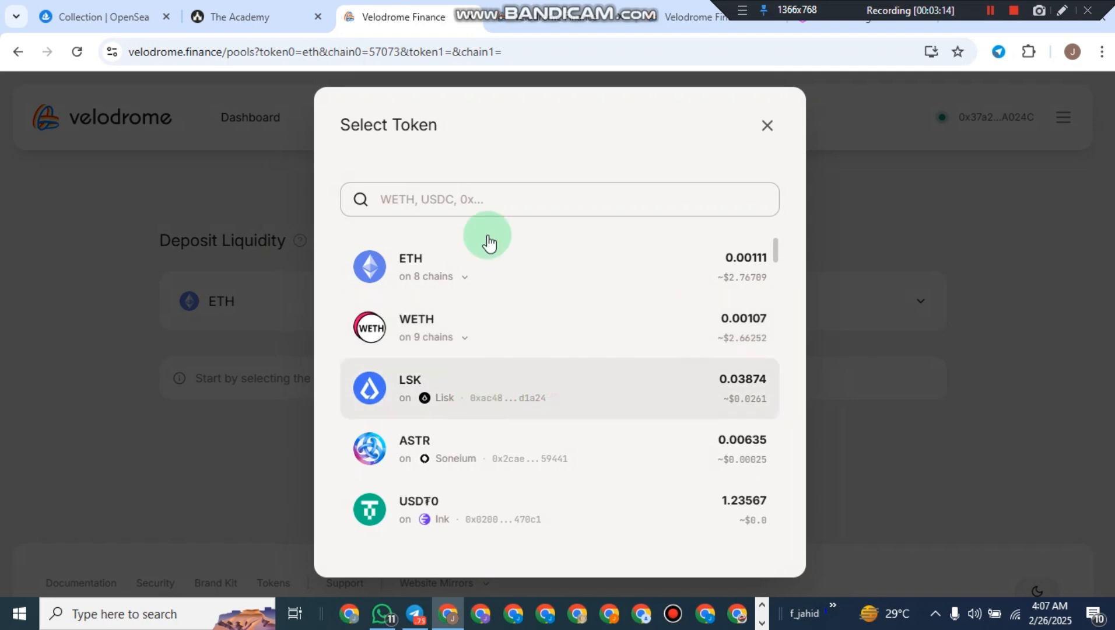
{"action": "left_click", "coordinate": [514, 200]}
{"action": "type", "text": "irth"}
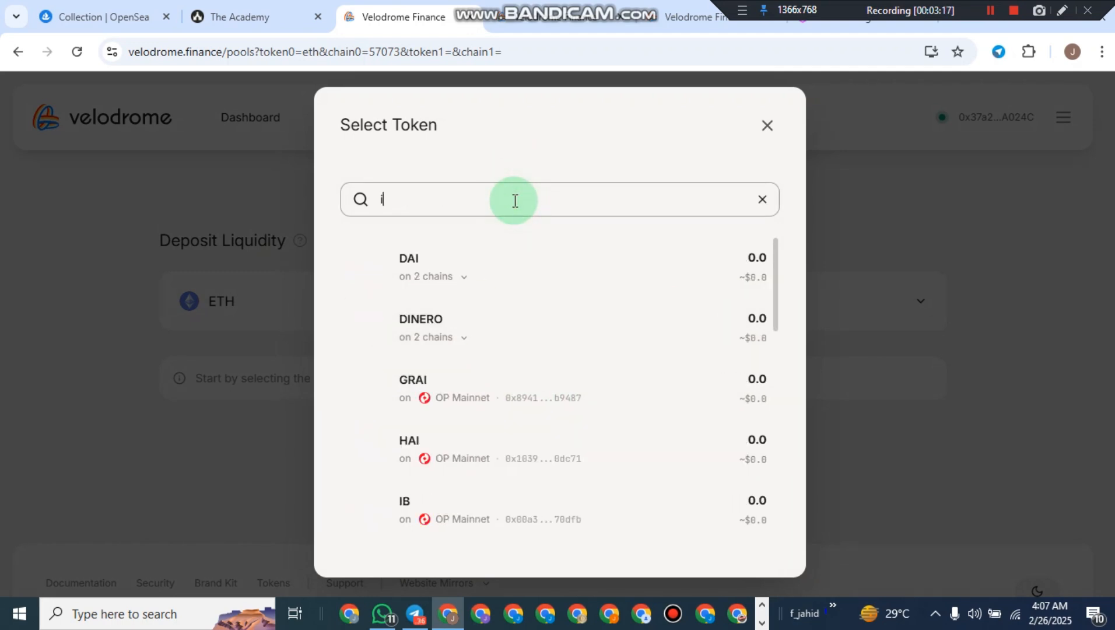
{"action": "key", "text": "BackSpace"}
{"action": "key", "text": "BackSpace"}
{"action": "key", "text": "BackSpace"}
{"action": "key", "text": "BackSpace"}
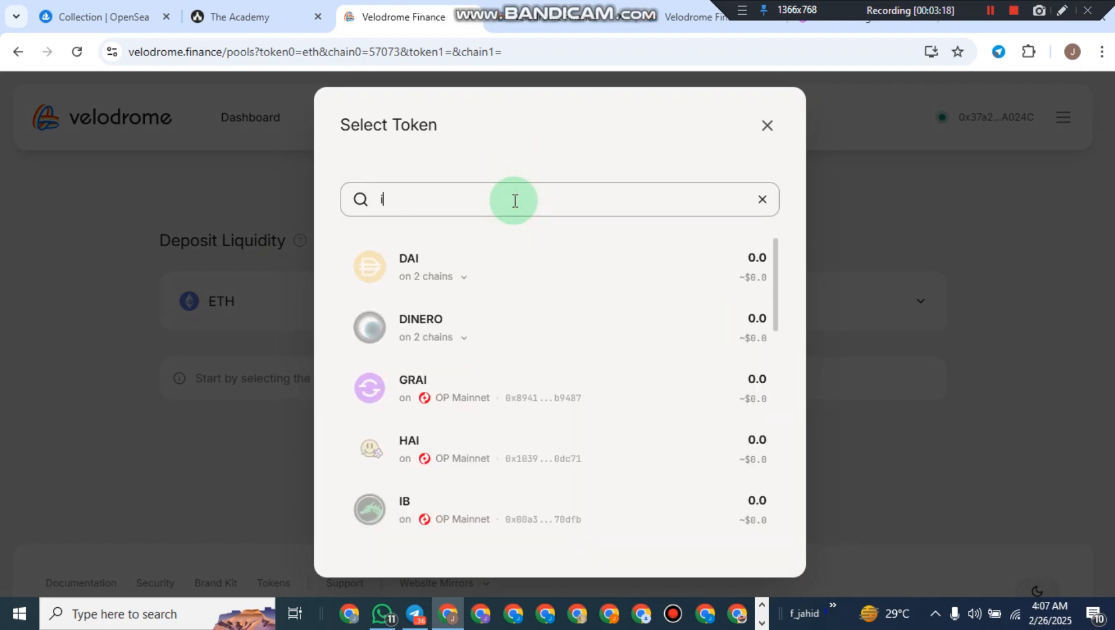
{"action": "type", "text": "ieth"}
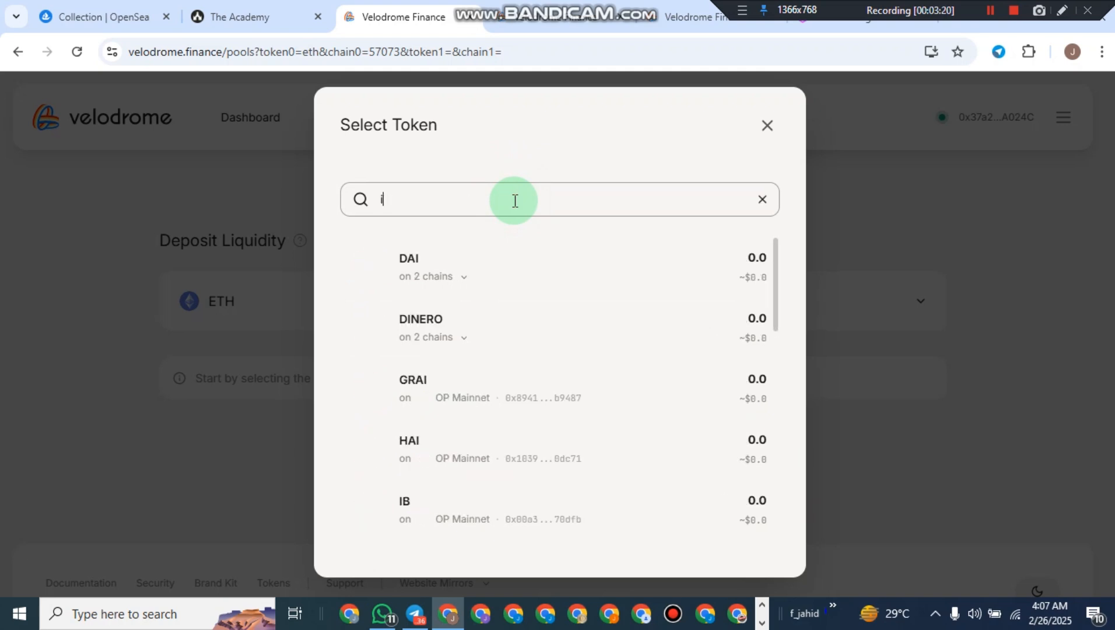
{"action": "left_click", "coordinate": [621, 267]}
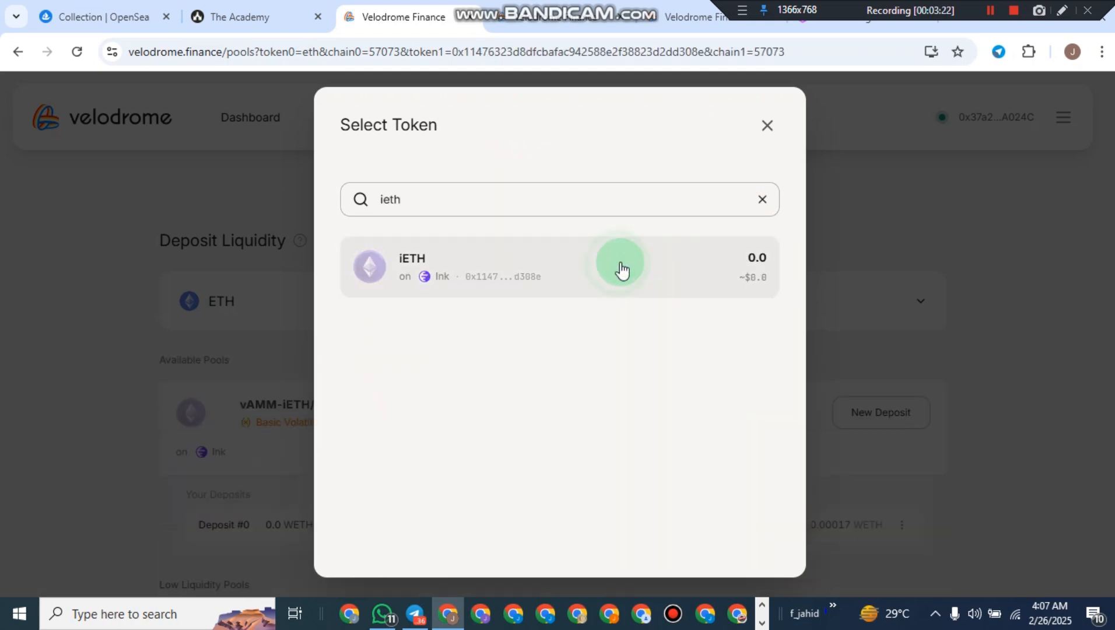
Open unstaking for Deposit #0 in the vAMM-iETH/WETH pool and set the share to unstake to 24.63%.
{"action": "scroll", "coordinate": [336, 337], "scroll_direction": "down", "scroll_amount": 2}
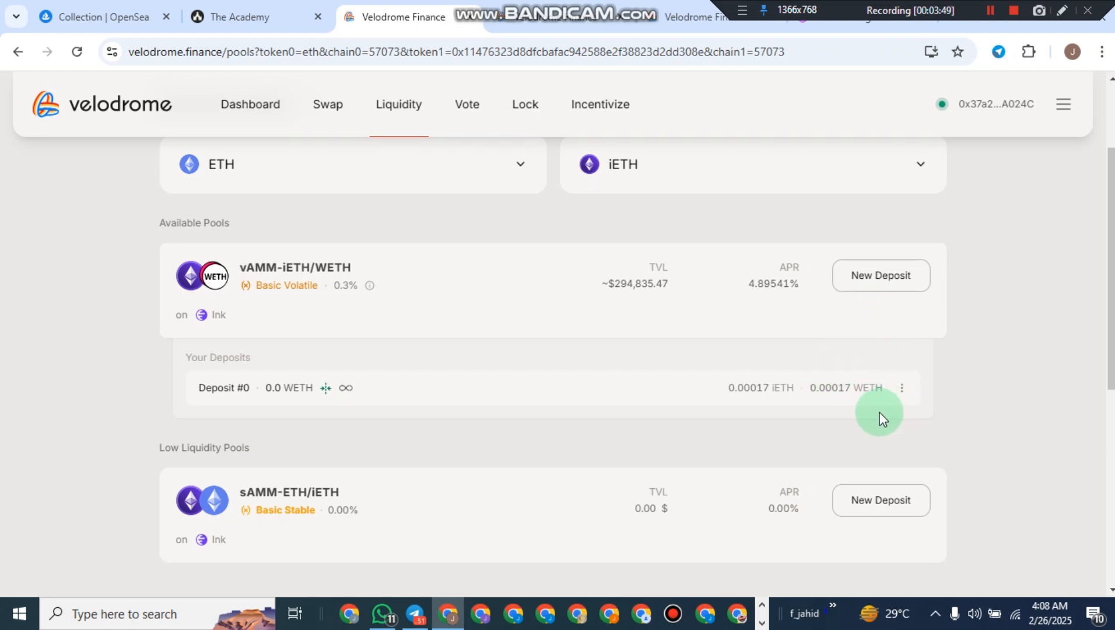
{"action": "left_click", "coordinate": [902, 395]}
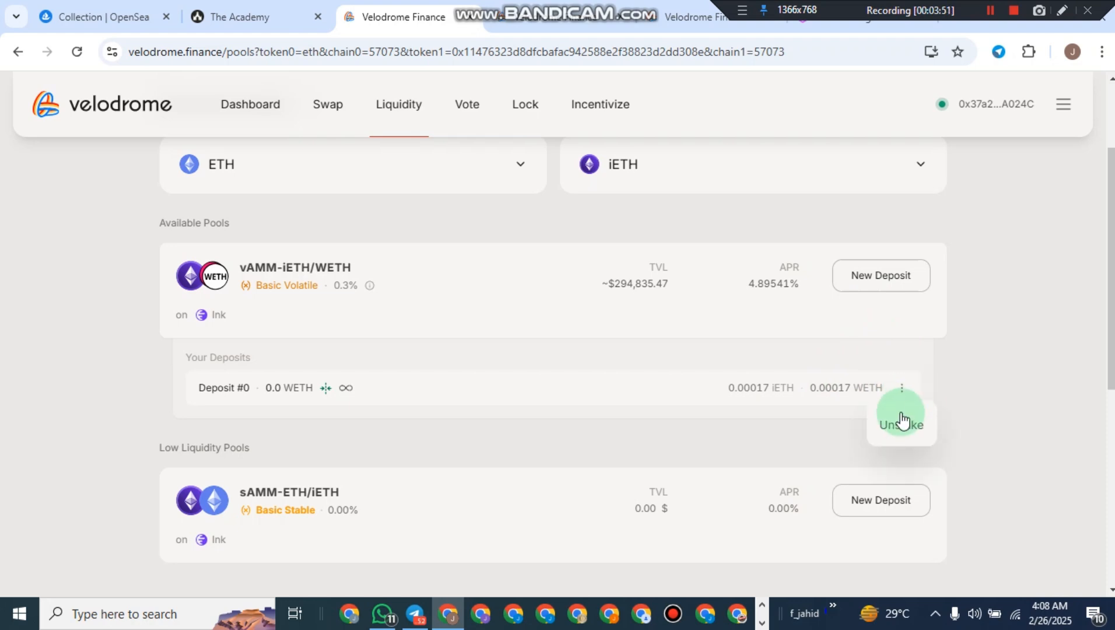
{"action": "left_click", "coordinate": [897, 434]}
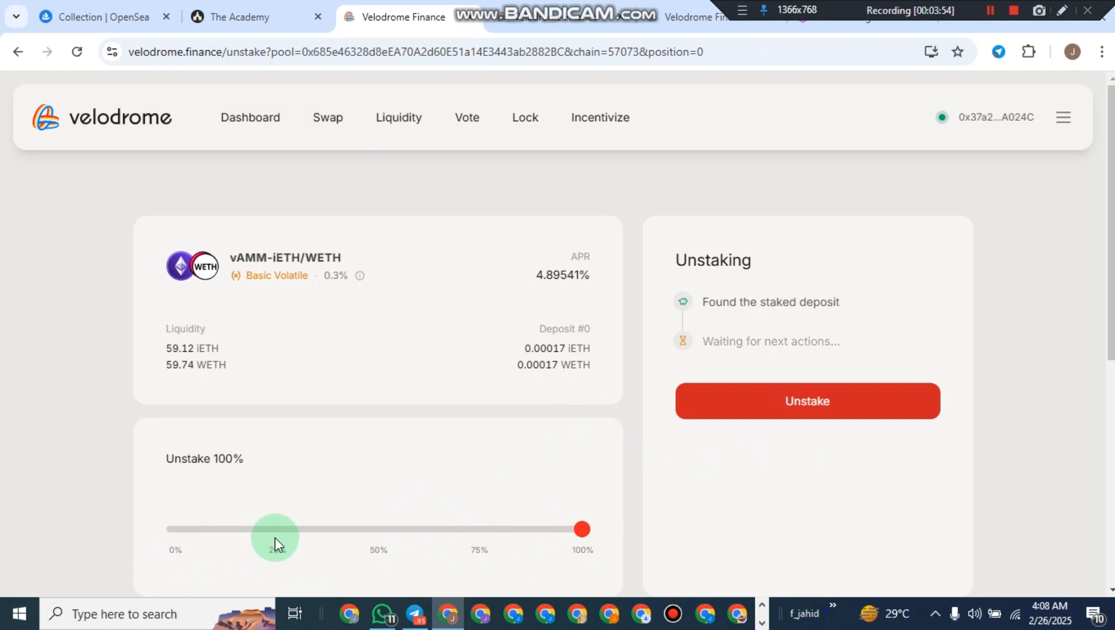
{"action": "left_click", "coordinate": [797, 417]}
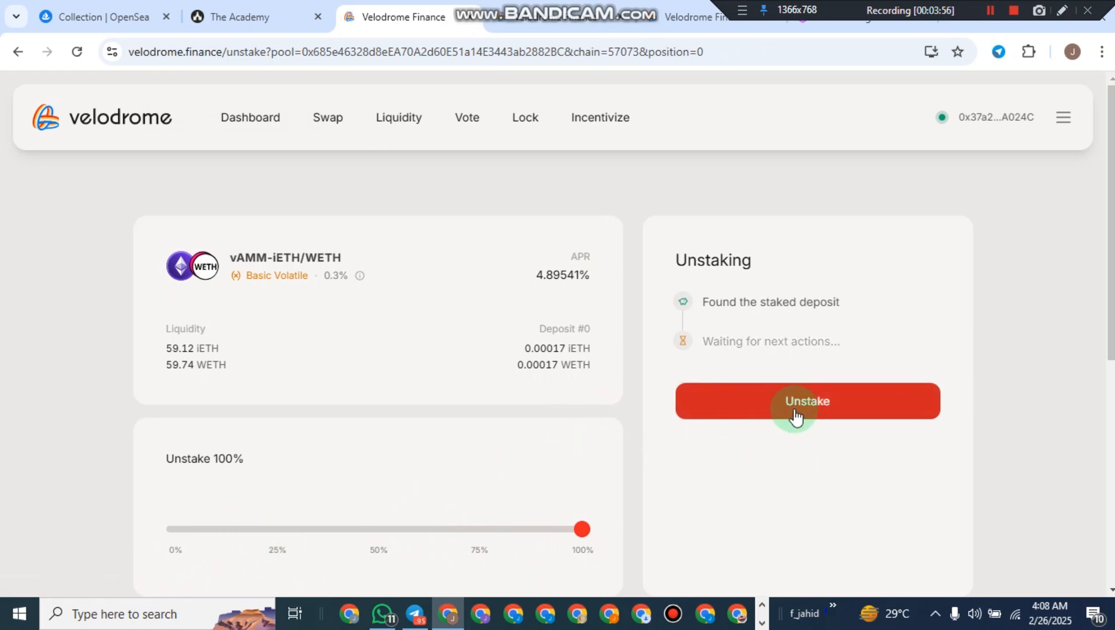
{"action": "left_click", "coordinate": [275, 539]}
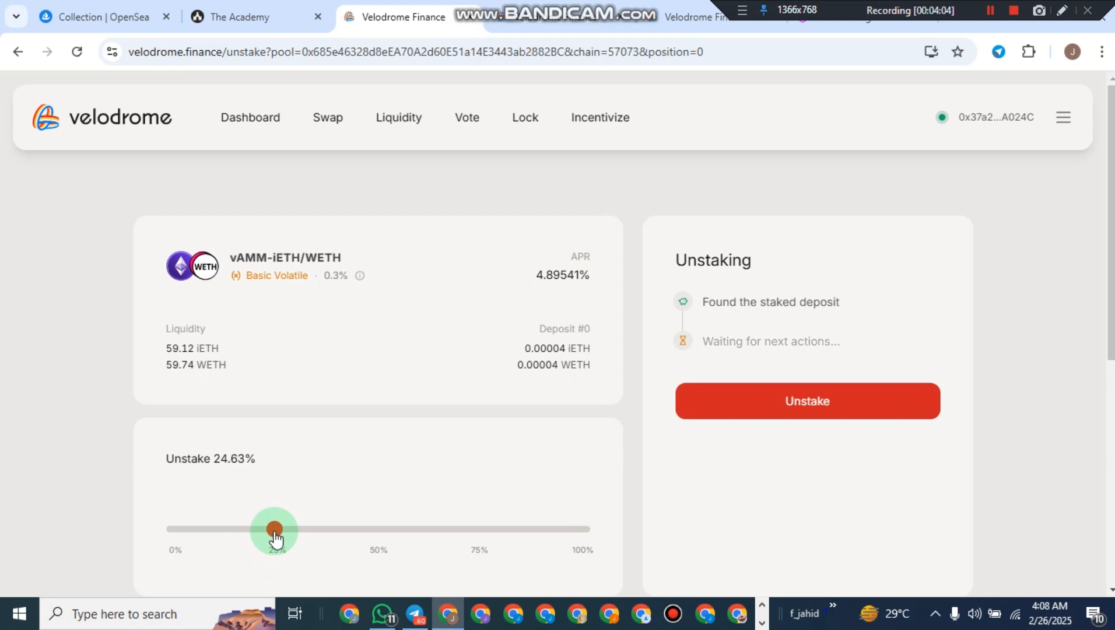
{"action": "left_click", "coordinate": [796, 403]}
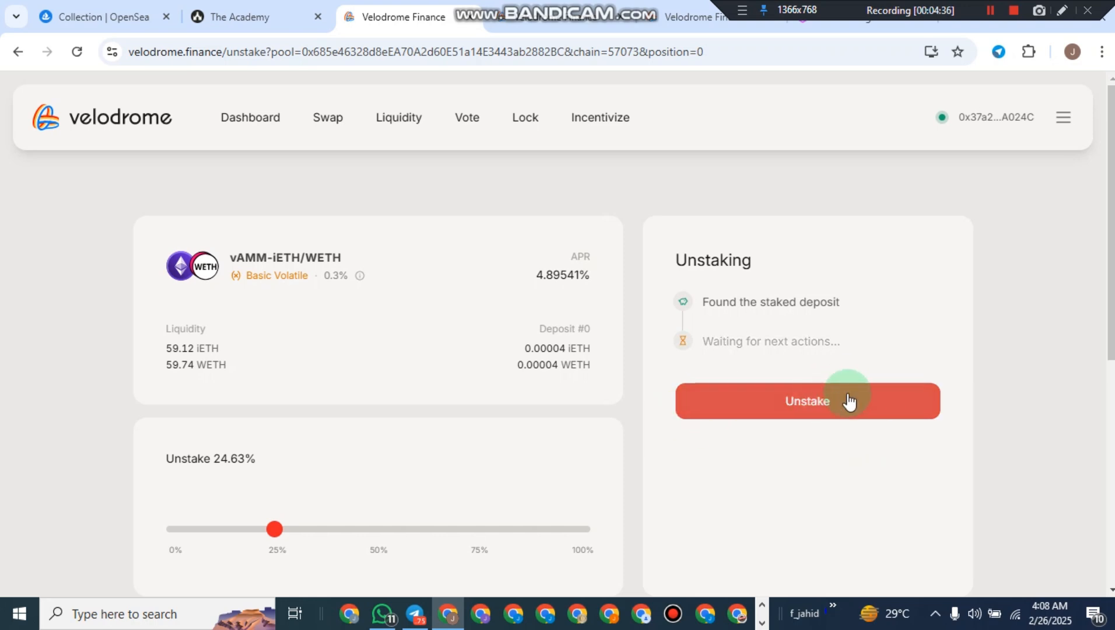
Recheck access to the Dinero - Yield 1.0.1 role in The Academy and view the Stake OR Swap for iETH role's requirements.
{"action": "left_click", "coordinate": [195, 25]}
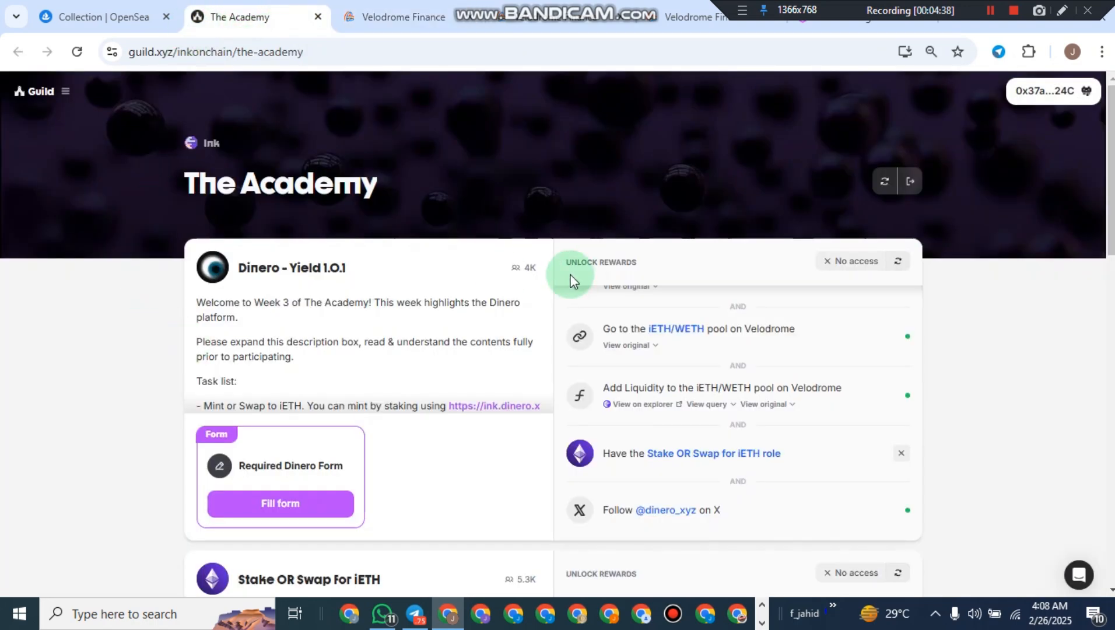
{"action": "left_click", "coordinate": [884, 182]}
{"action": "left_click", "coordinate": [898, 262]}
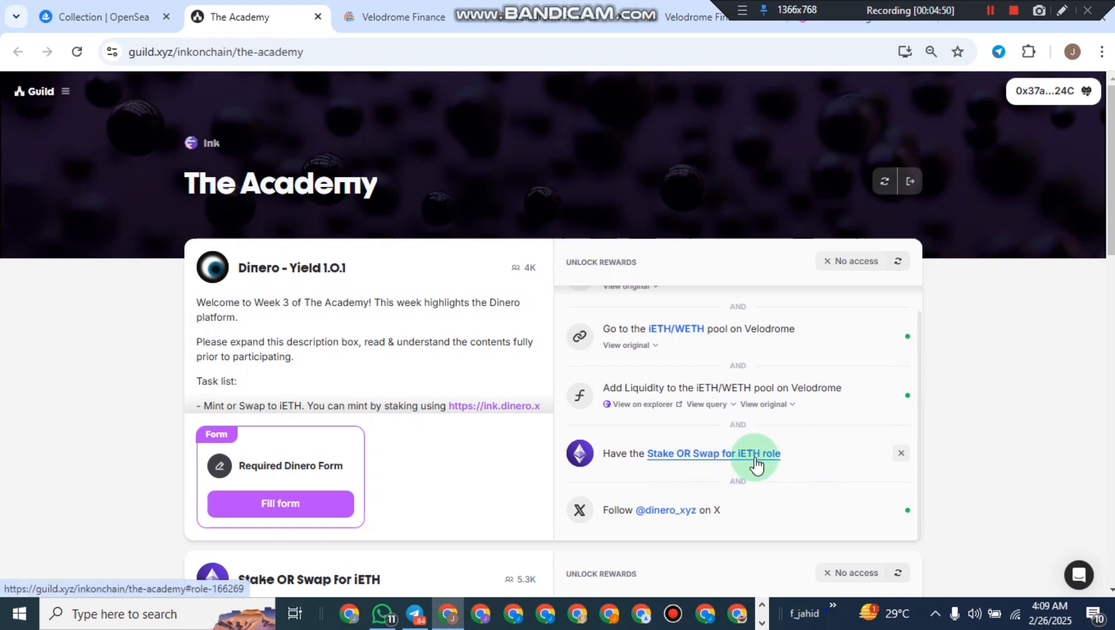
{"action": "left_click", "coordinate": [678, 459]}
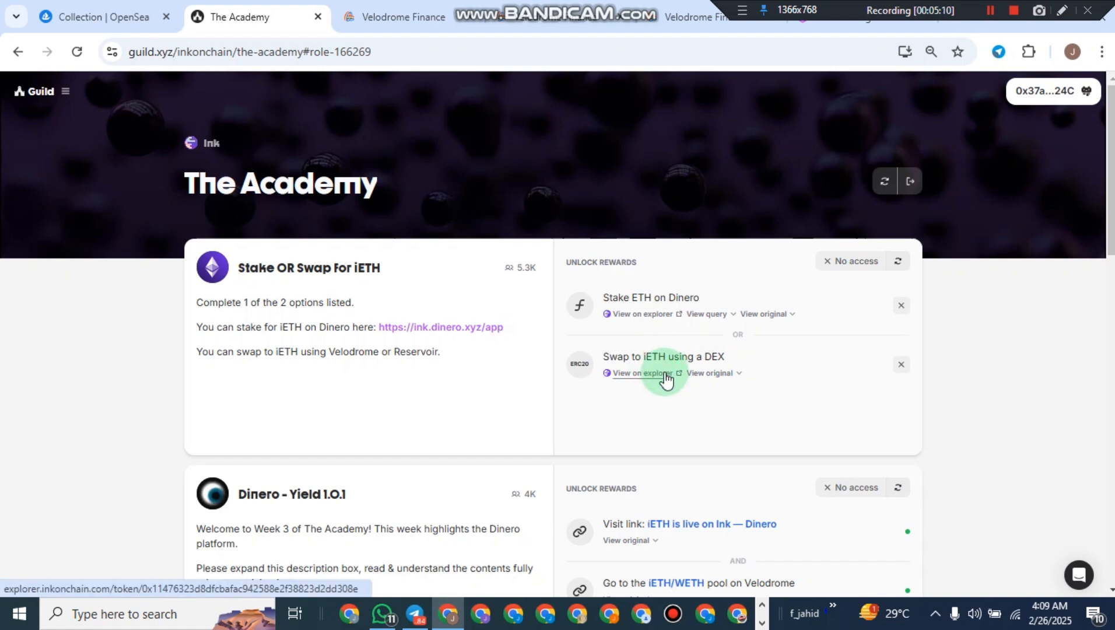
{"action": "left_click", "coordinate": [651, 361]}
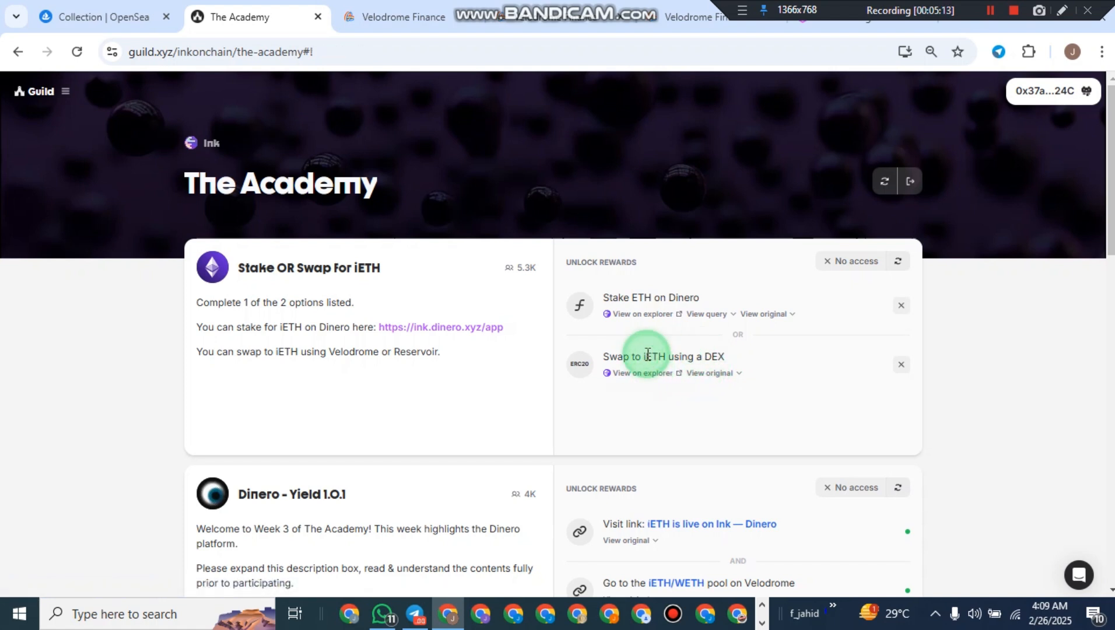
View the original requirement for swapping to iETH using a DEX, and set up a Velodrome swap from ETH to iETH.
{"action": "left_click", "coordinate": [703, 375]}
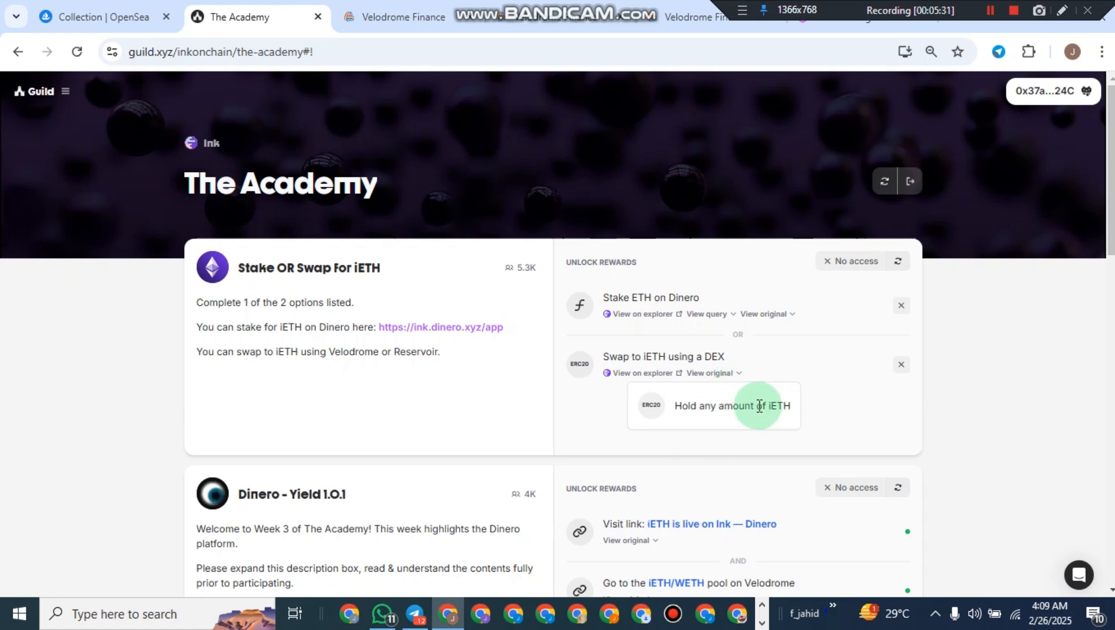
{"action": "left_click", "coordinate": [389, 18]}
{"action": "left_click", "coordinate": [330, 127]}
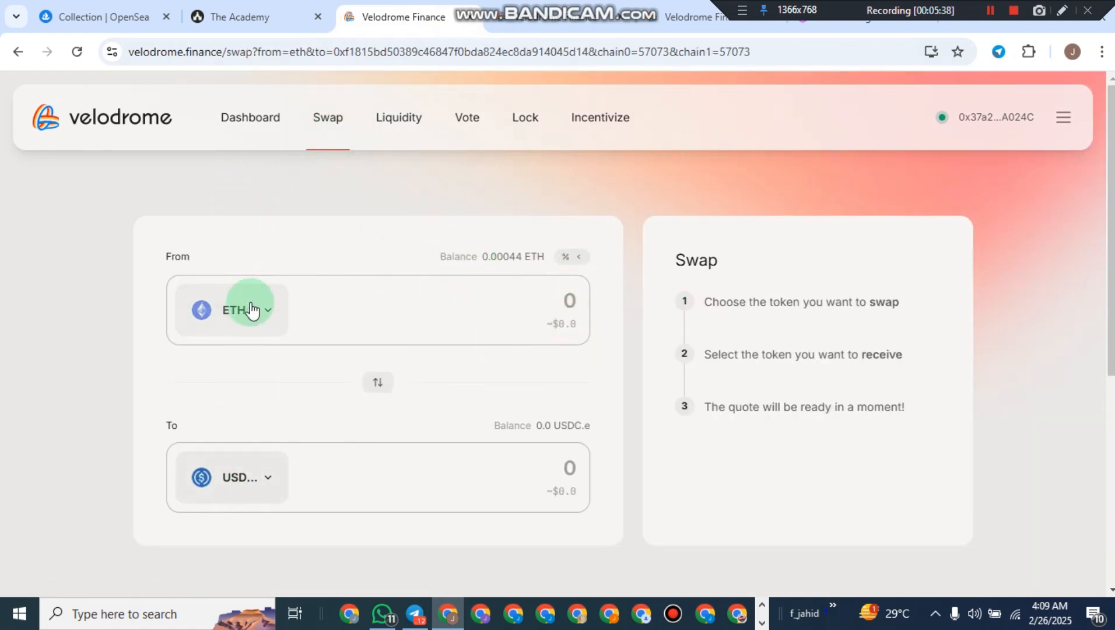
{"action": "left_click", "coordinate": [235, 312]}
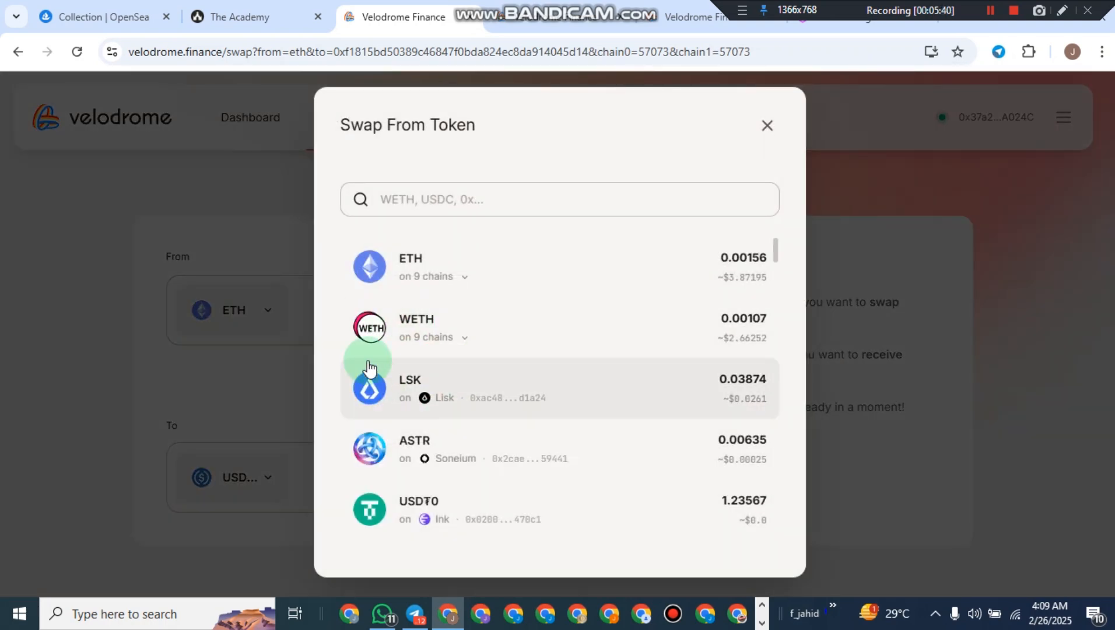
{"action": "left_click", "coordinate": [430, 270]}
{"action": "left_click", "coordinate": [382, 390]}
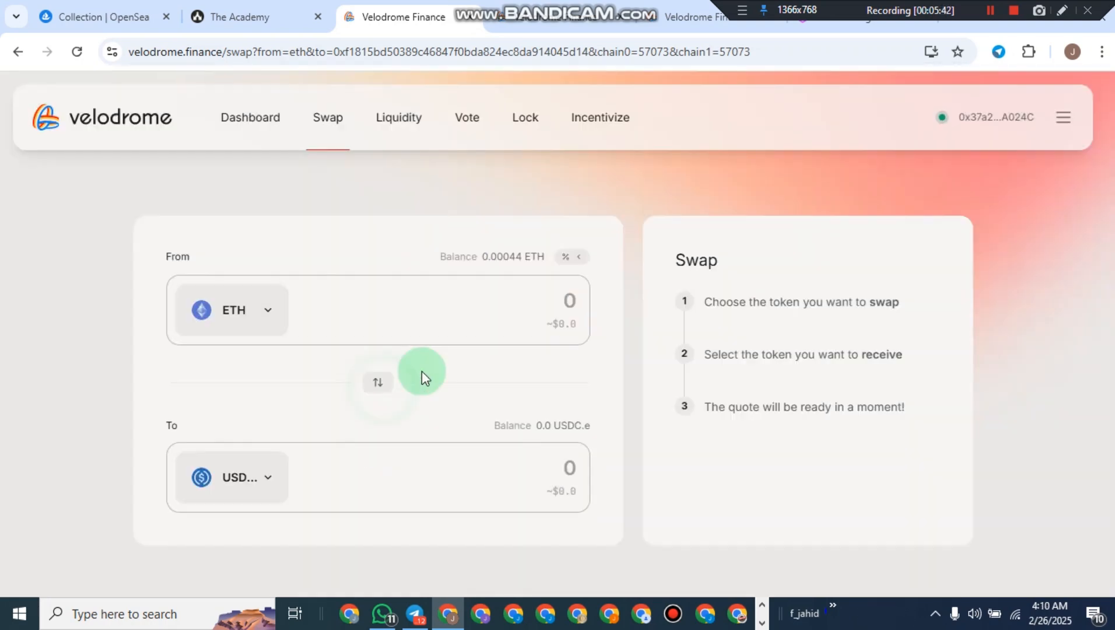
{"action": "left_click", "coordinate": [257, 498]}
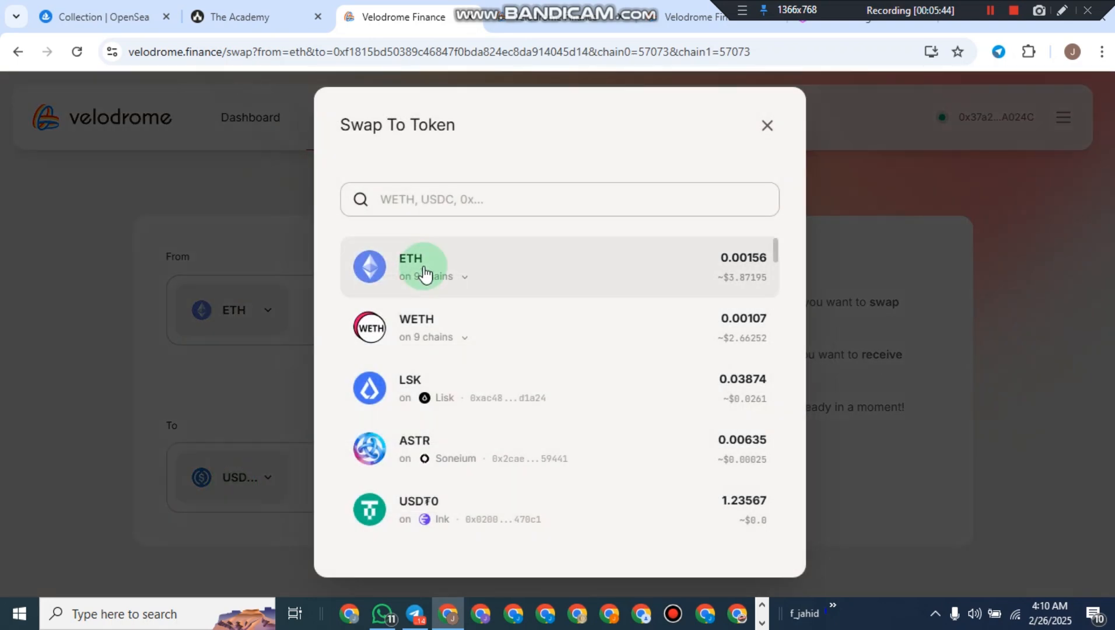
{"action": "type", "text": "ieth"}
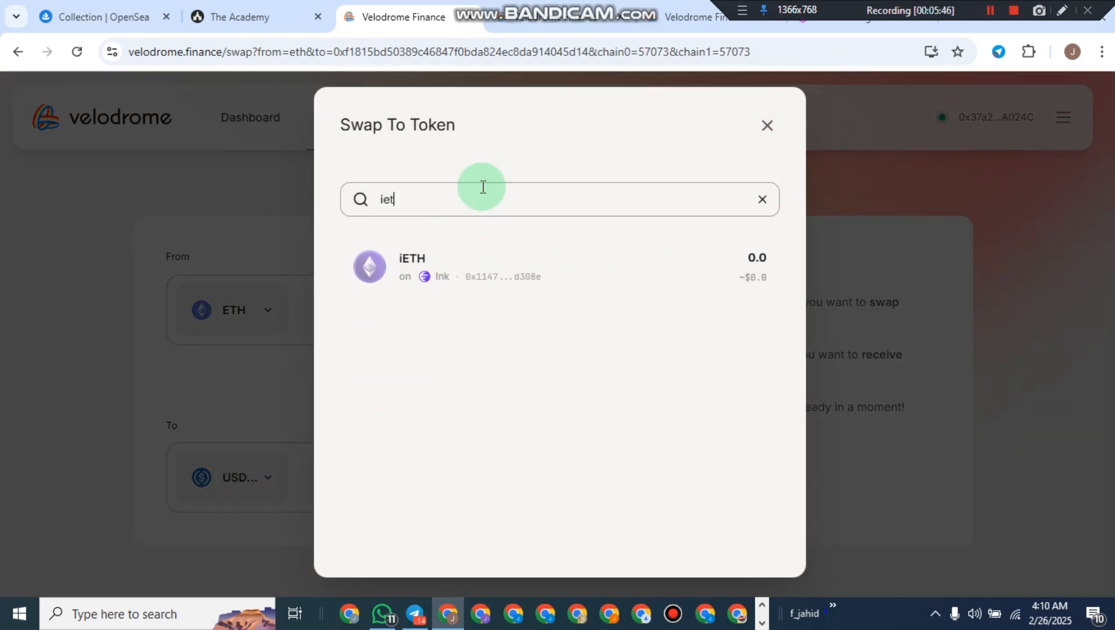
{"action": "left_click", "coordinate": [576, 266]}
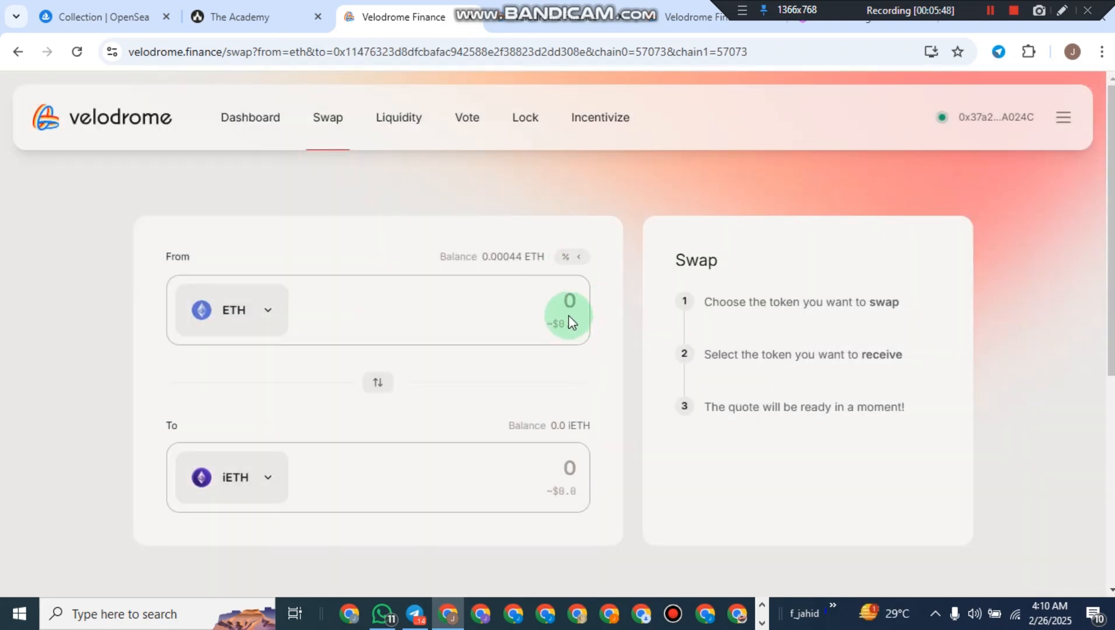
Set the amount of ETH to swap for iETH to 0.00001.
{"action": "left_click", "coordinate": [561, 302]}
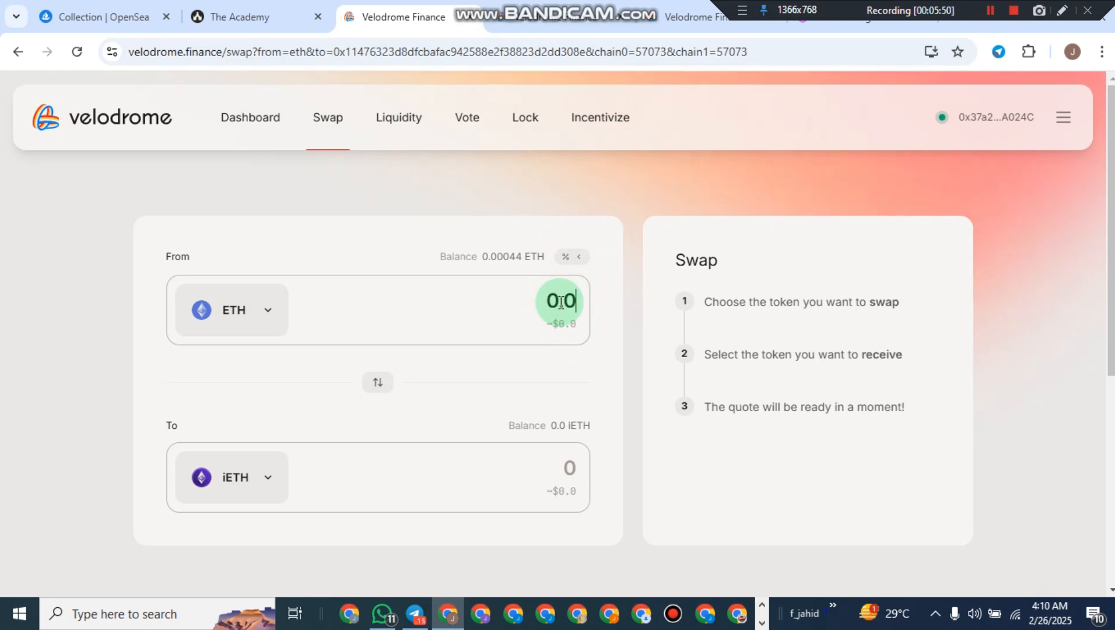
{"action": "type", "text": "0.003"}
{"action": "key", "text": "BackSpace"}
{"action": "key", "text": "BackSpace"}
{"action": "type", "text": "001"}
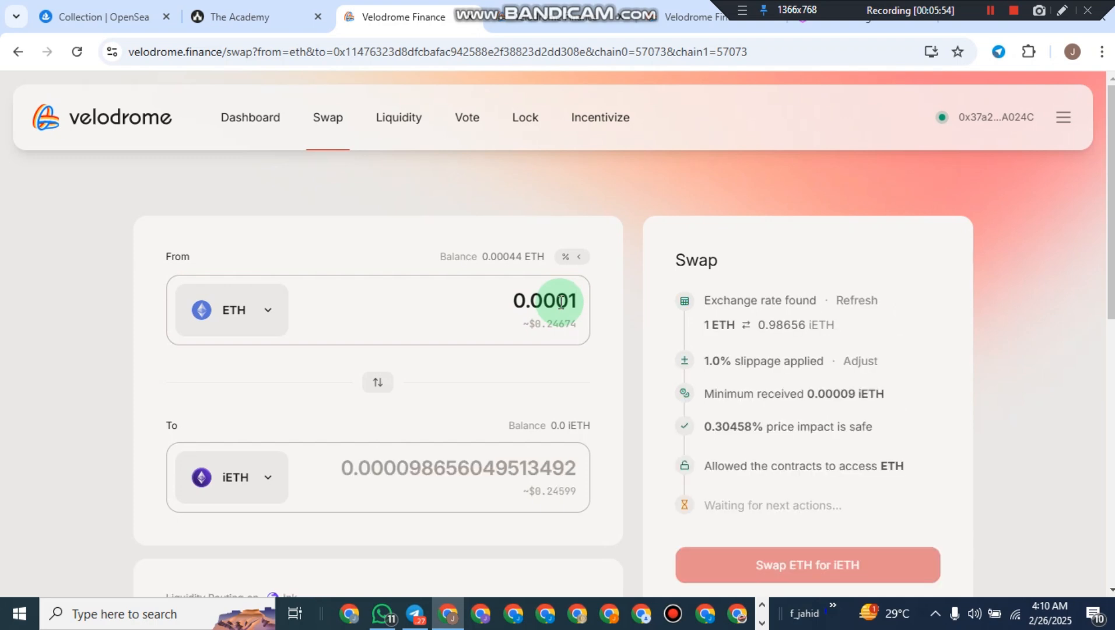
{"action": "key", "text": "BackSpace"}
{"action": "type", "text": "01"}
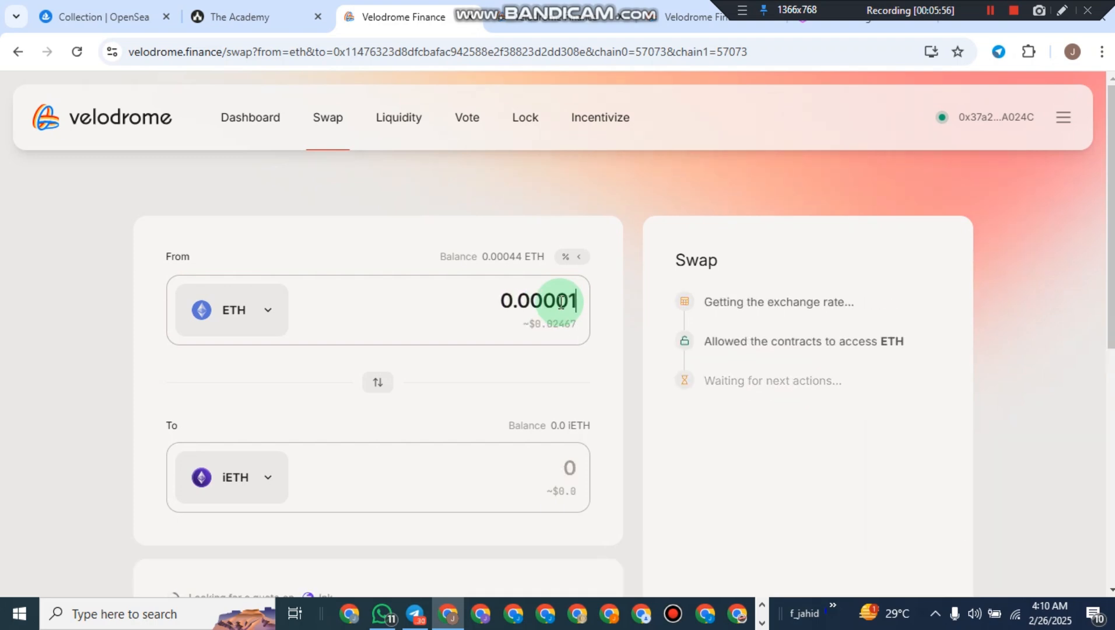
Submit the swap of ETH for iETH and confirm the Velodrome transaction in OKX Wallet.
{"action": "scroll", "coordinate": [717, 311], "scroll_direction": "down", "scroll_amount": 2}
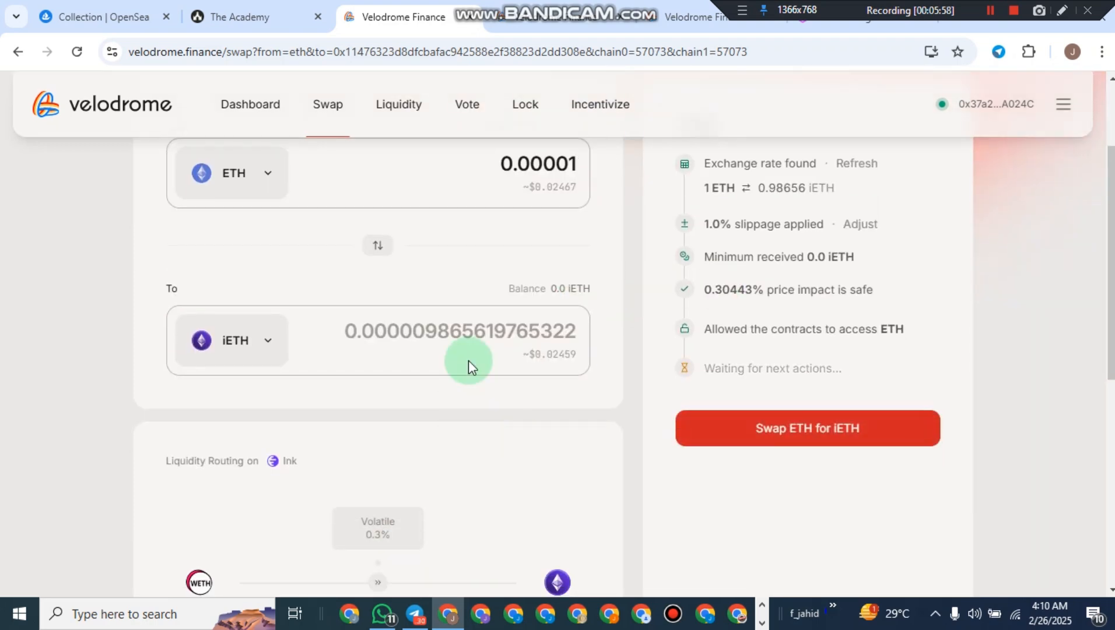
{"action": "left_click", "coordinate": [813, 442]}
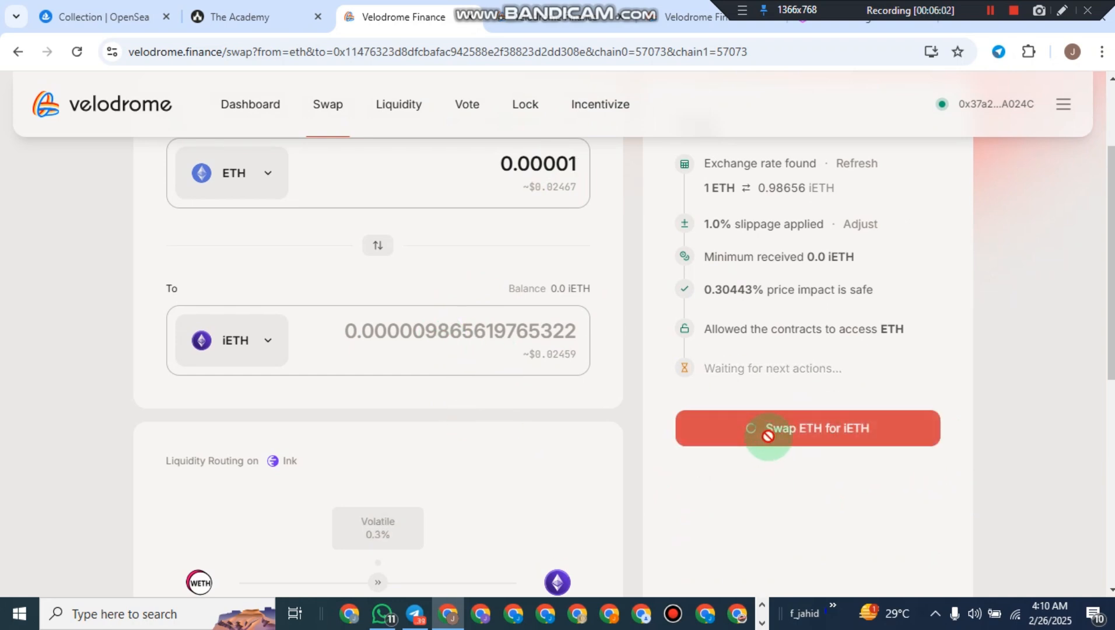
{"action": "scroll", "coordinate": [767, 436], "scroll_direction": "up", "scroll_amount": 2}
{"action": "scroll", "coordinate": [911, 338], "scroll_direction": "down", "scroll_amount": 2}
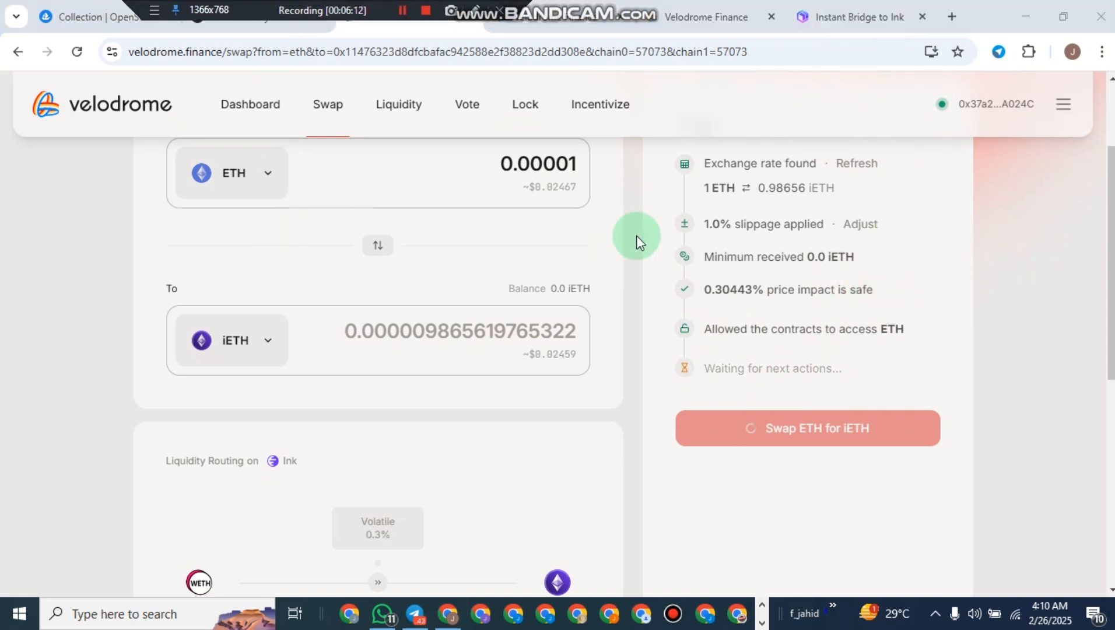
{"action": "scroll", "coordinate": [497, 266], "scroll_direction": "up", "scroll_amount": 2}
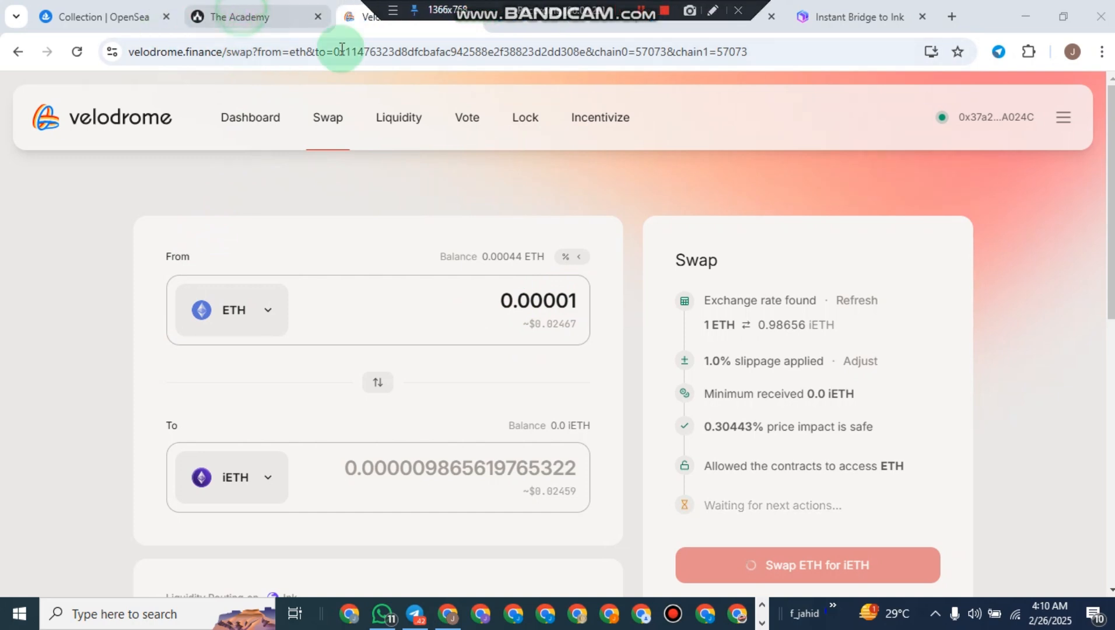
{"action": "left_click", "coordinate": [242, 12]}
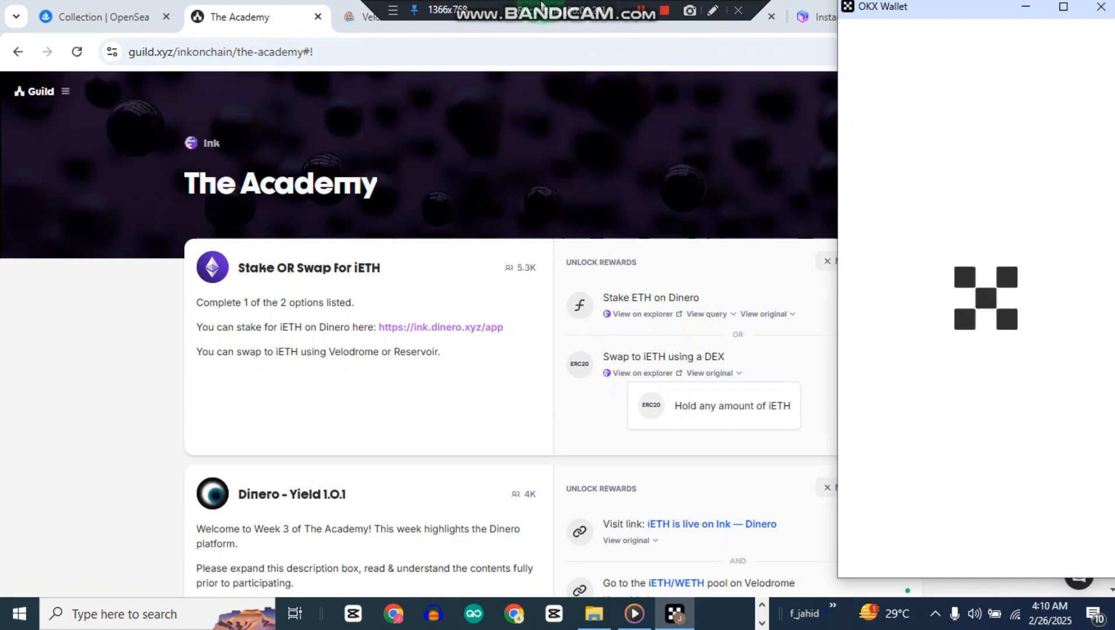
{"action": "left_click_drag", "start_coordinate": [488, 6], "coordinate": [167, 8]}
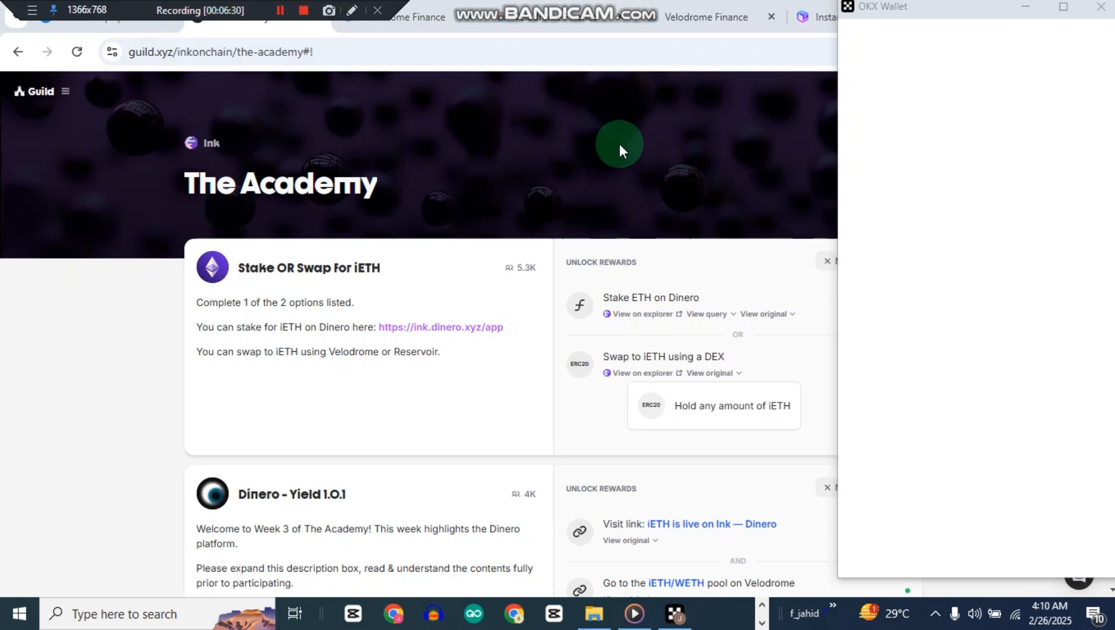
{"action": "left_click", "coordinate": [1018, 530]}
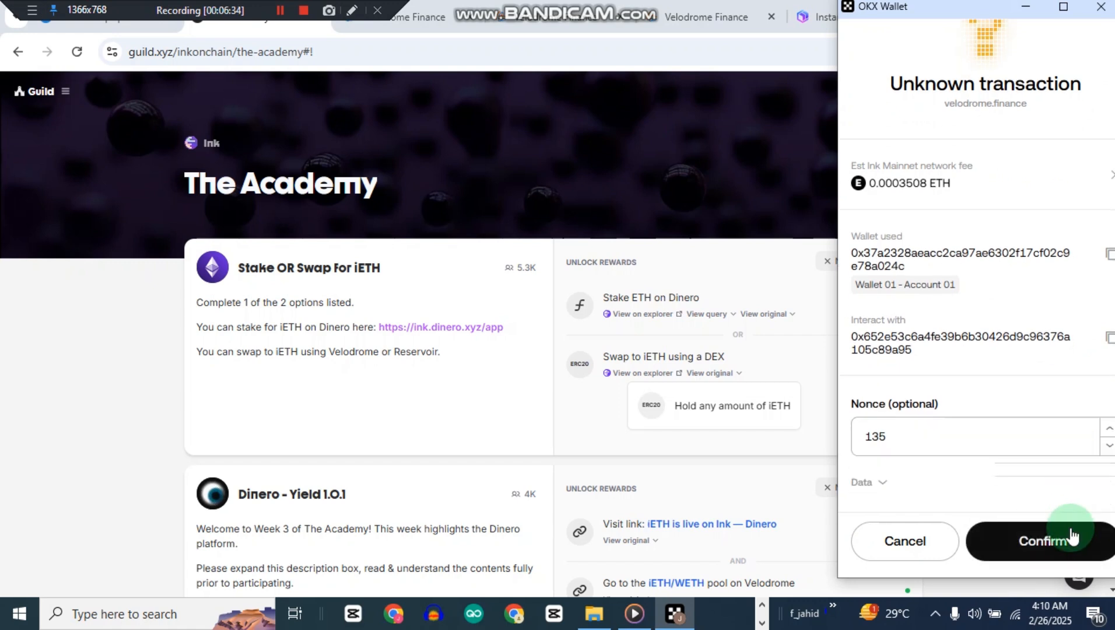
{"action": "left_click", "coordinate": [1056, 533]}
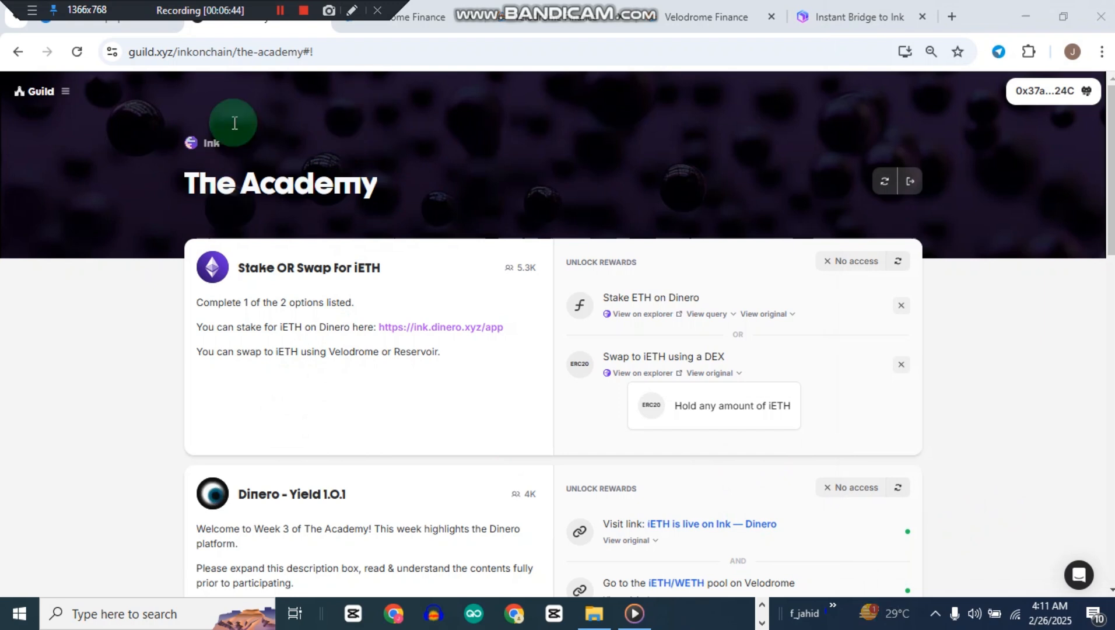
Check the status of the ETH to iETH swap on Velodrome.
{"action": "left_click_drag", "start_coordinate": [198, 8], "coordinate": [705, 7]}
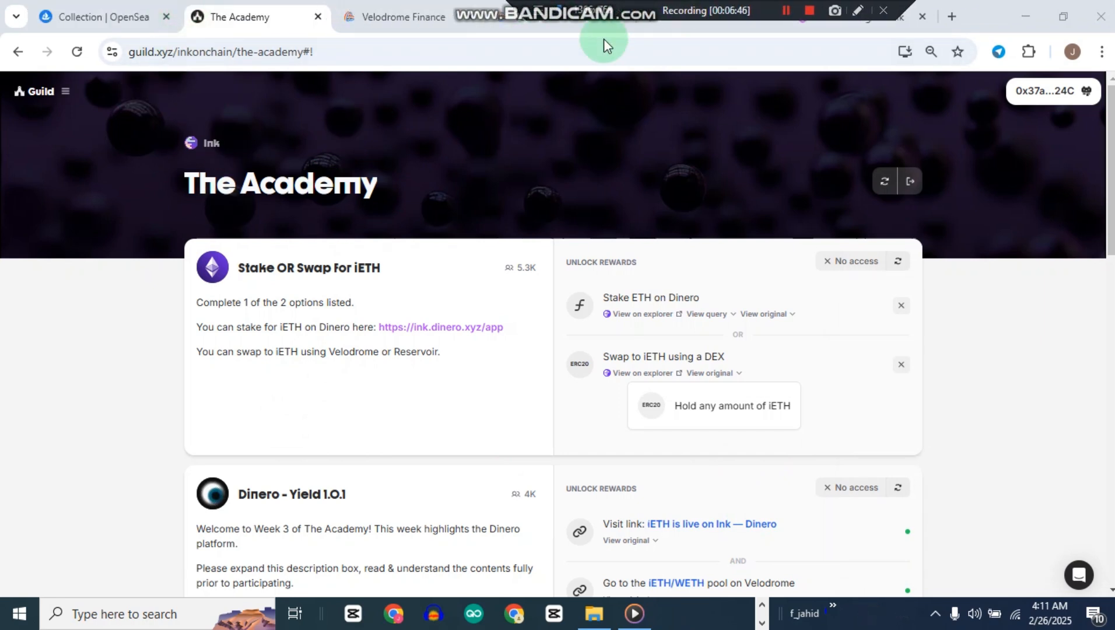
{"action": "left_click", "coordinate": [240, 16]}
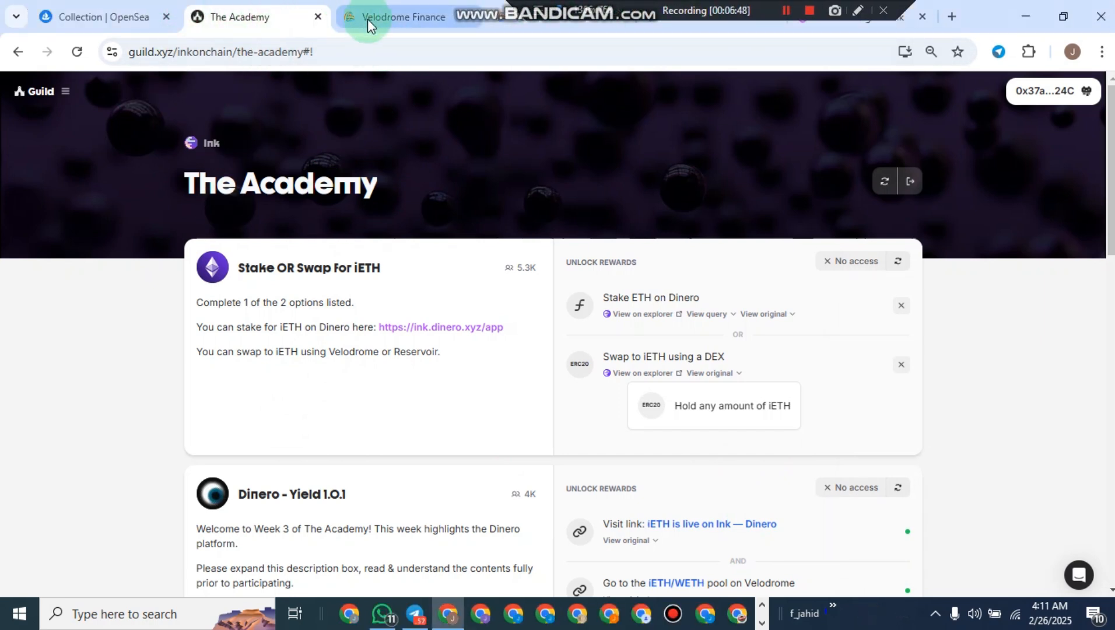
{"action": "left_click", "coordinate": [418, 17]}
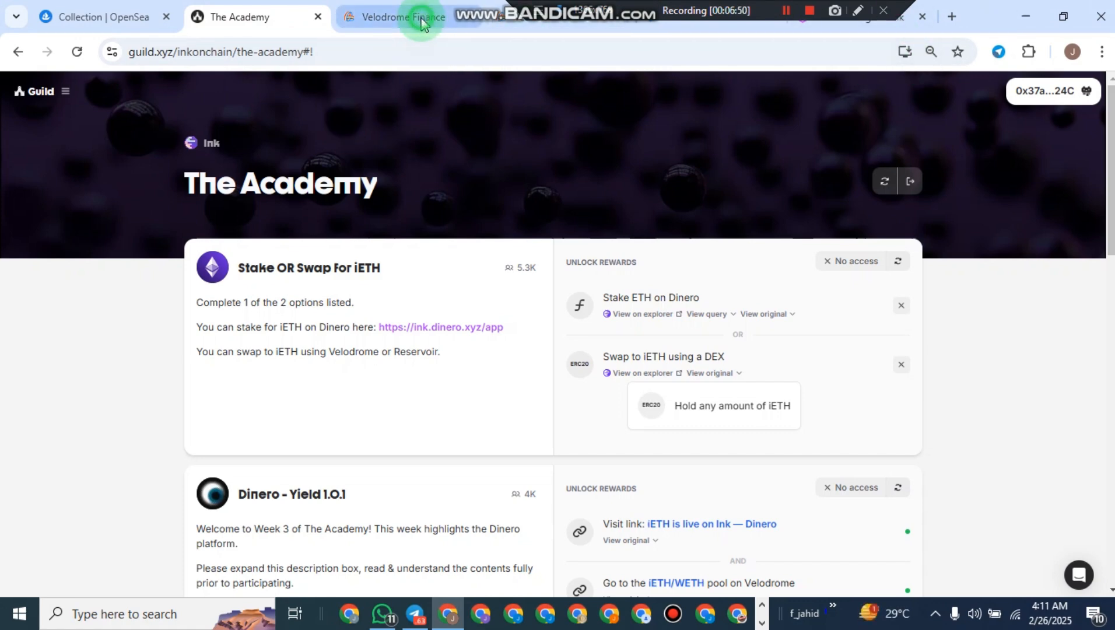
{"action": "scroll", "coordinate": [284, 205], "scroll_direction": "down", "scroll_amount": 2}
{"action": "scroll", "coordinate": [284, 205], "scroll_direction": "up", "scroll_amount": 2}
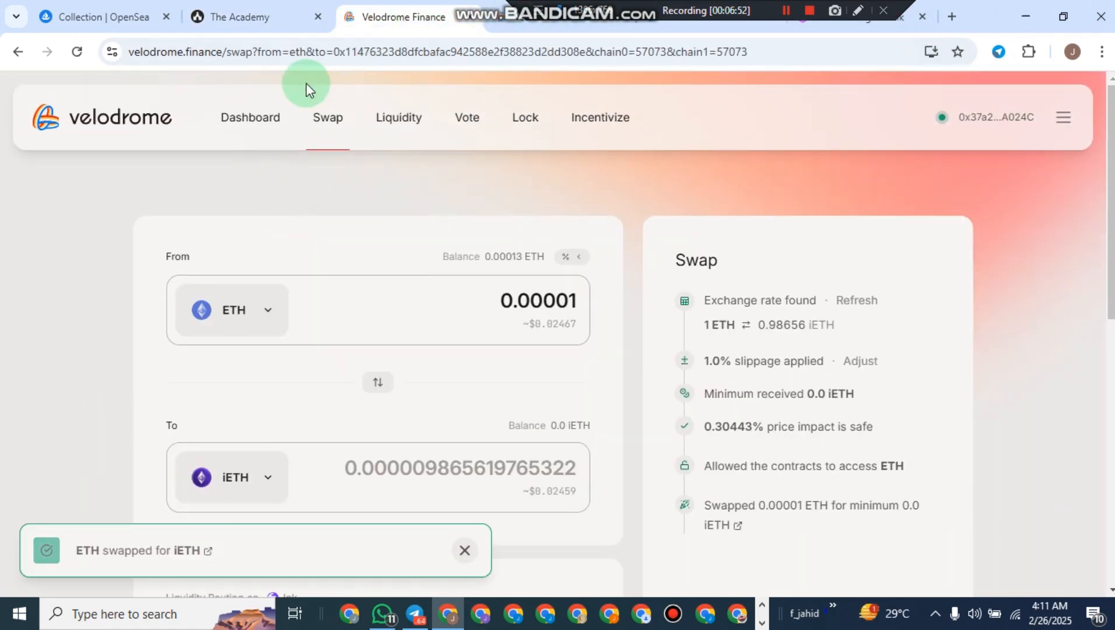
Return to The Academy guild page and recheck access to all of its roles.
{"action": "left_click", "coordinate": [222, 17]}
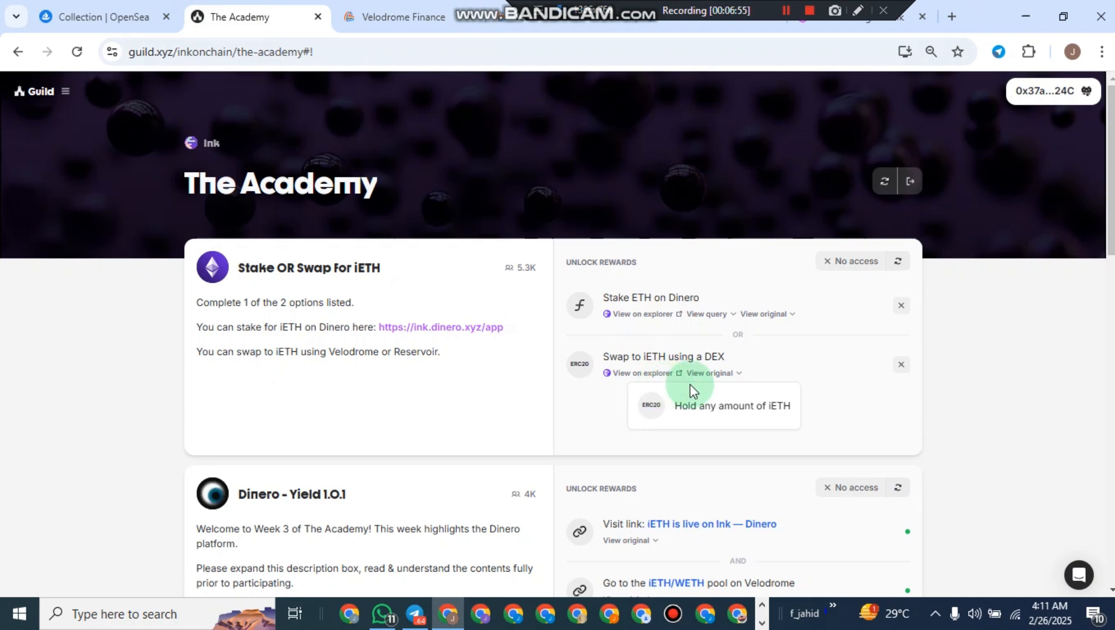
{"action": "scroll", "coordinate": [690, 385], "scroll_direction": "down", "scroll_amount": 5}
{"action": "scroll", "coordinate": [749, 369], "scroll_direction": "up", "scroll_amount": 5}
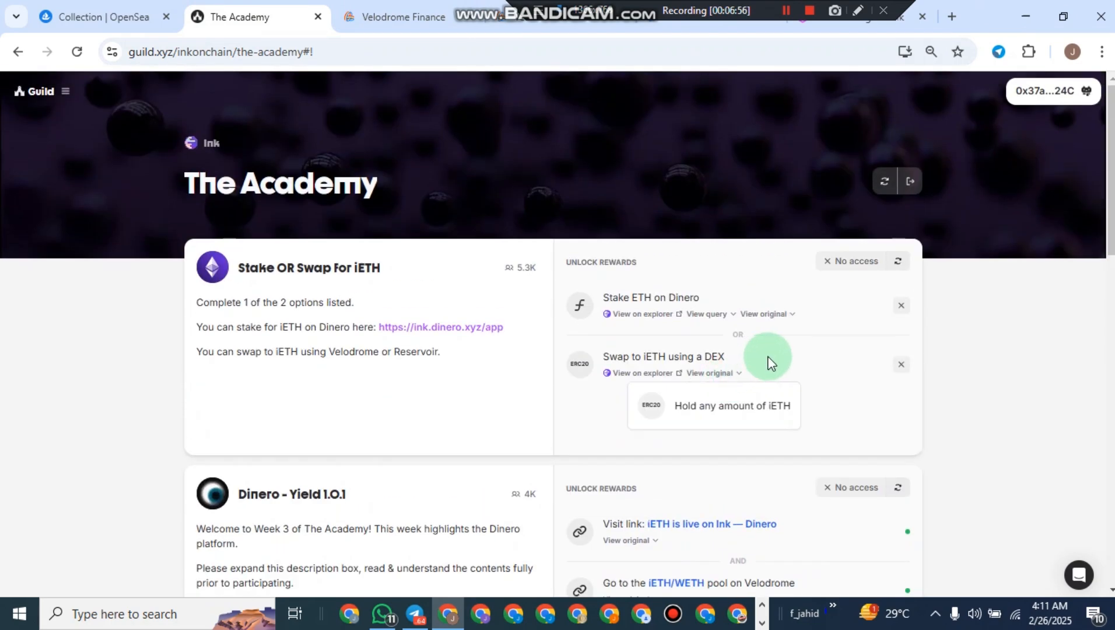
{"action": "left_click", "coordinate": [884, 185]}
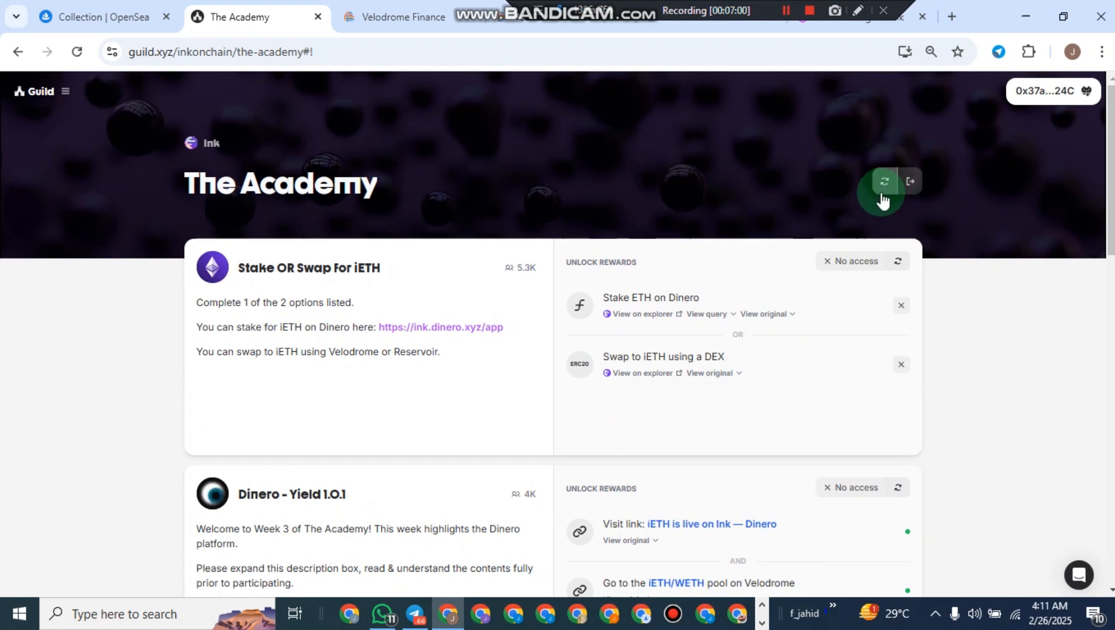
{"action": "left_click", "coordinate": [886, 183]}
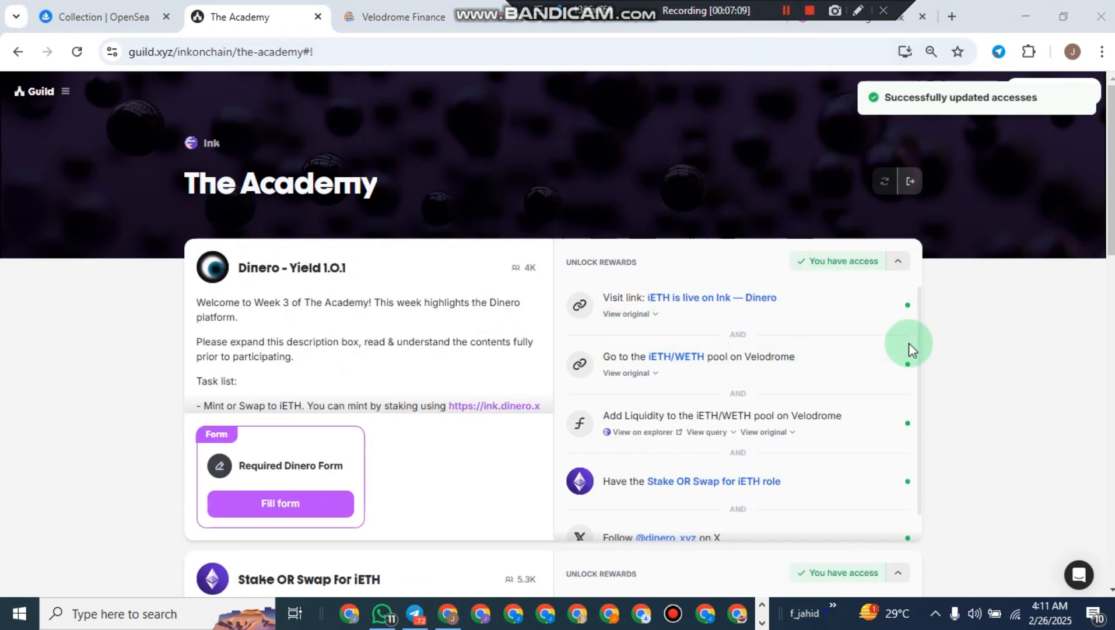
Review the requirement status of the Dinero - Yield 1.0.1 and Stake OR Swap for iETH roles.
{"action": "scroll", "coordinate": [909, 343], "scroll_direction": "down", "scroll_amount": 1}
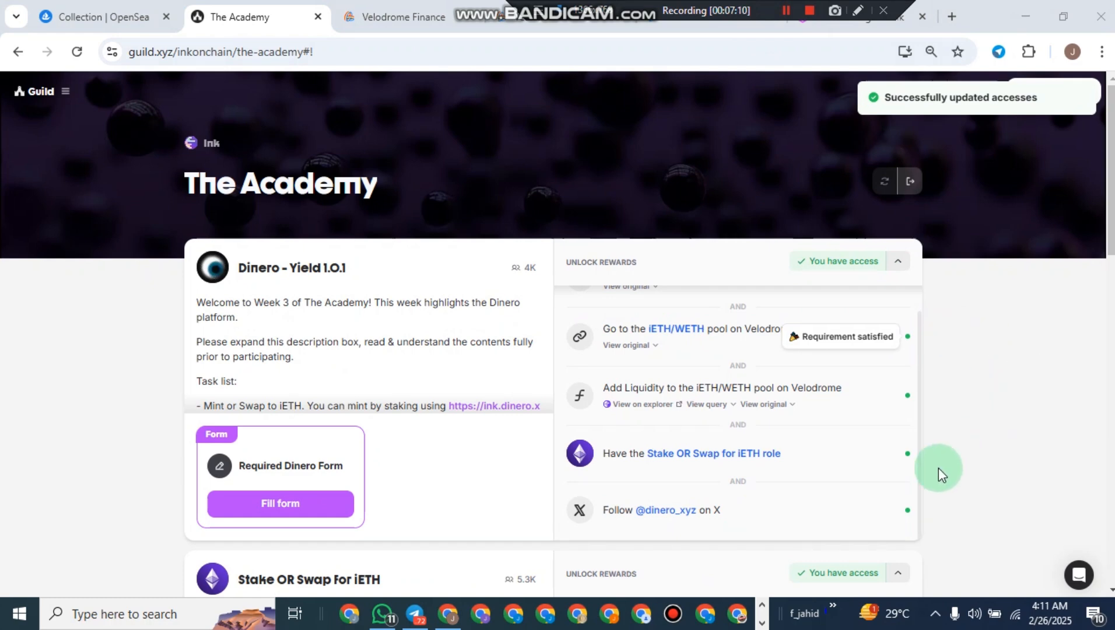
{"action": "scroll", "coordinate": [938, 468], "scroll_direction": "down", "scroll_amount": 9}
{"action": "scroll", "coordinate": [893, 380], "scroll_direction": "up", "scroll_amount": 2}
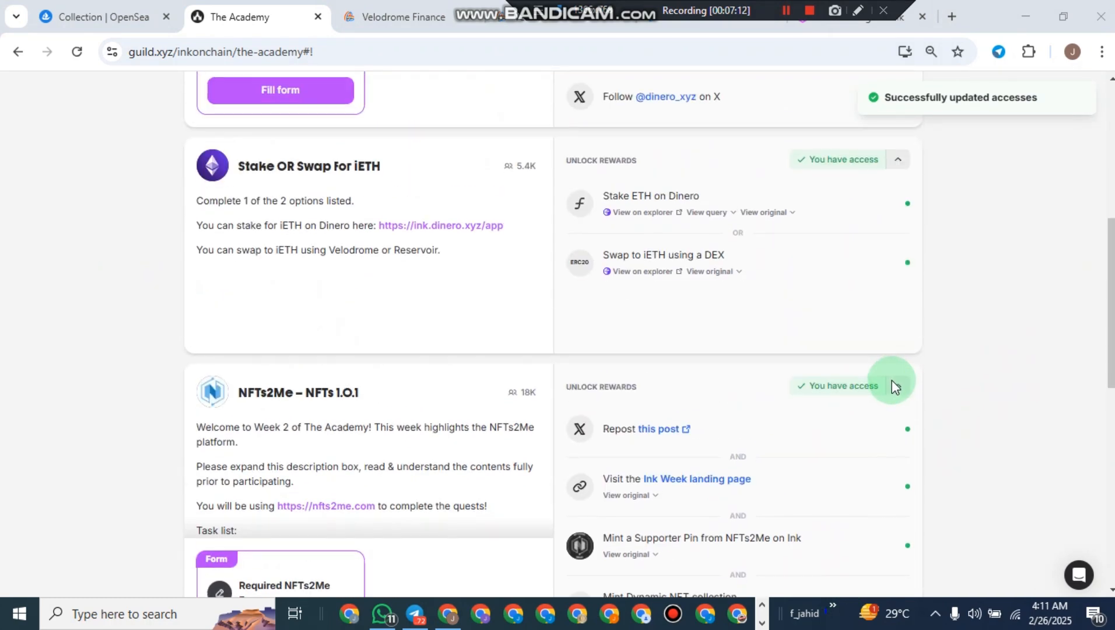
{"action": "scroll", "coordinate": [898, 394], "scroll_direction": "up", "scroll_amount": 2}
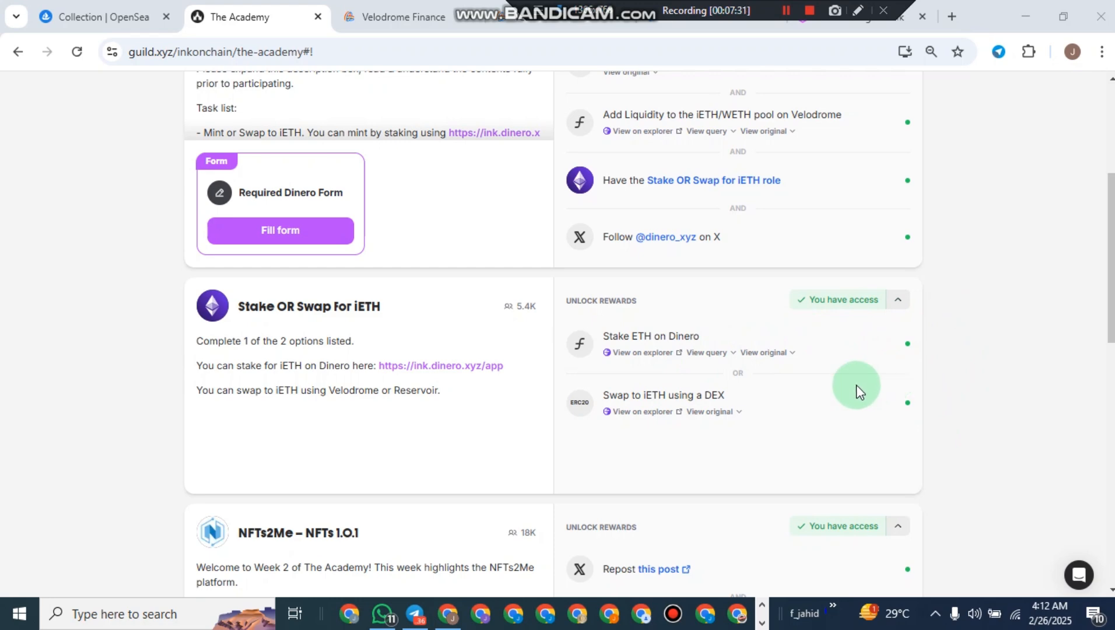
{"action": "scroll", "coordinate": [866, 395], "scroll_direction": "up", "scroll_amount": 5}
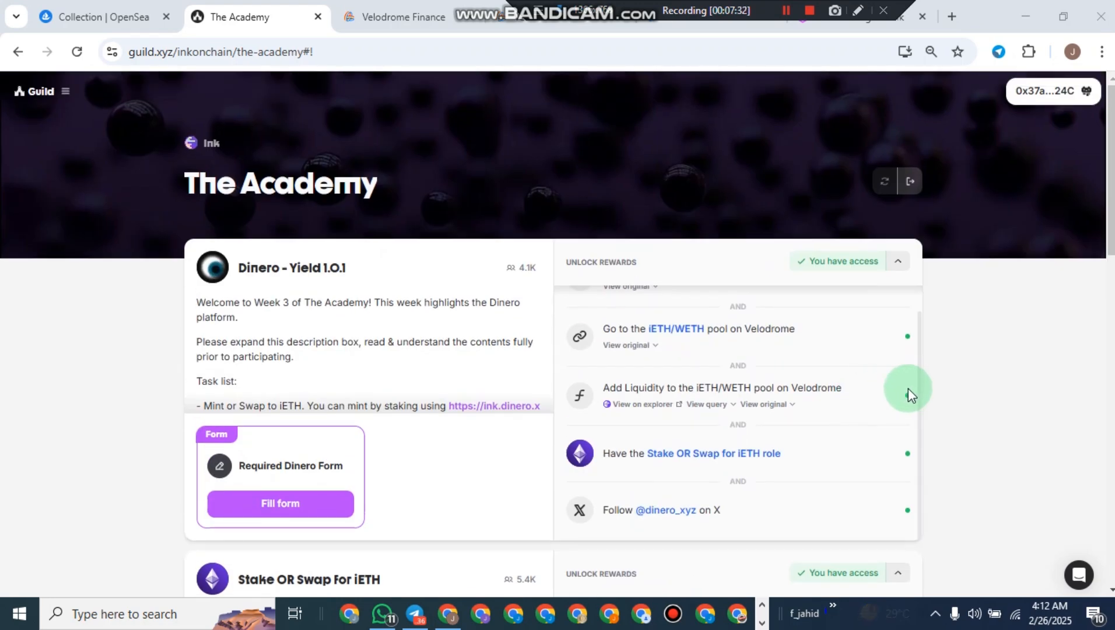
{"action": "scroll", "coordinate": [906, 390], "scroll_direction": "up", "scroll_amount": 1}
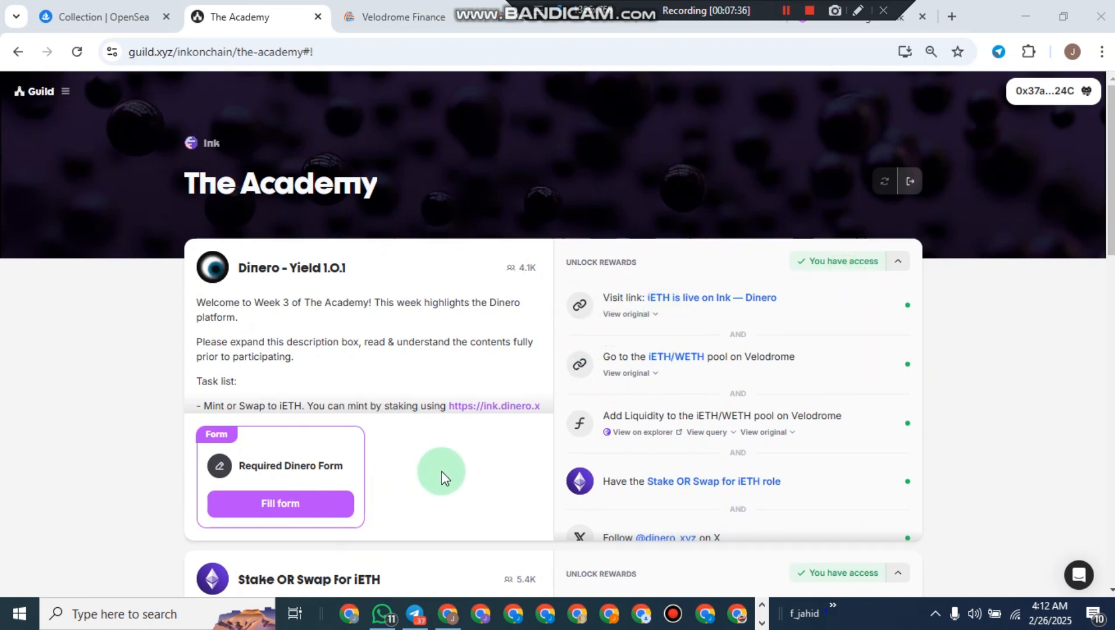
Open the Required Dinero Form, and switch to Discord to view the wizards-word-war channel on the Ink server.
{"action": "left_click", "coordinate": [273, 510]}
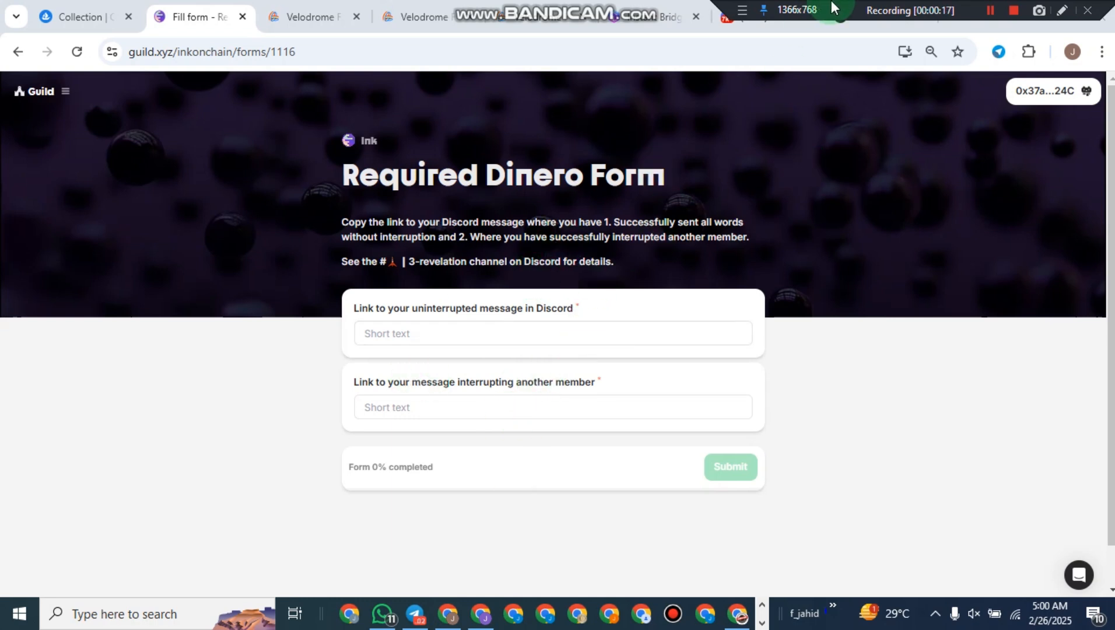
{"action": "left_click_drag", "start_coordinate": [831, 1], "coordinate": [230, 1]}
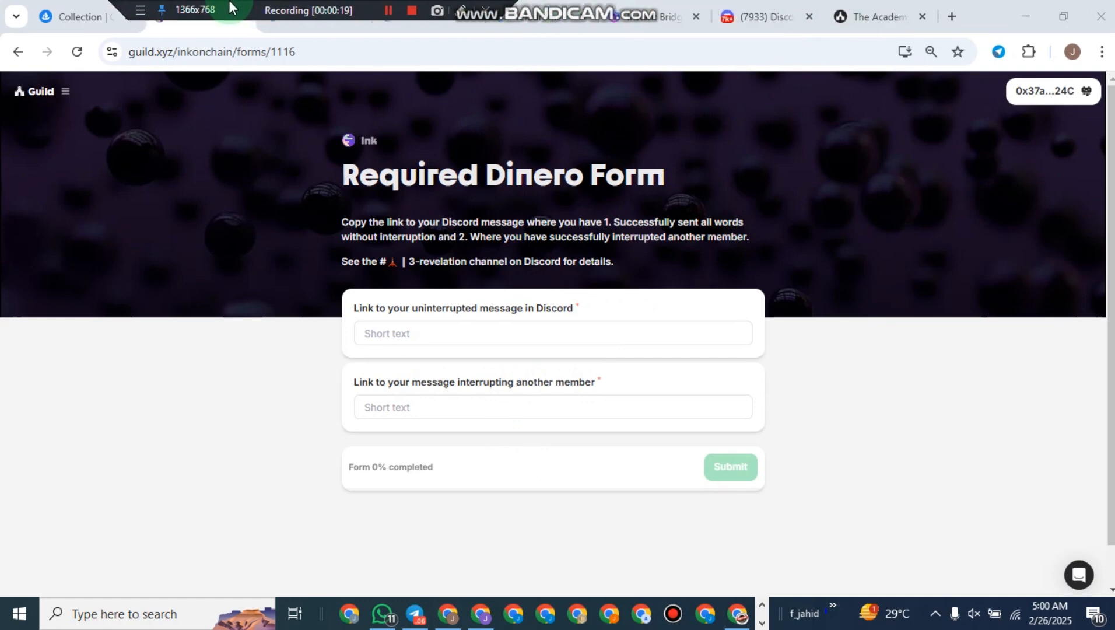
{"action": "left_click", "coordinate": [767, 15]}
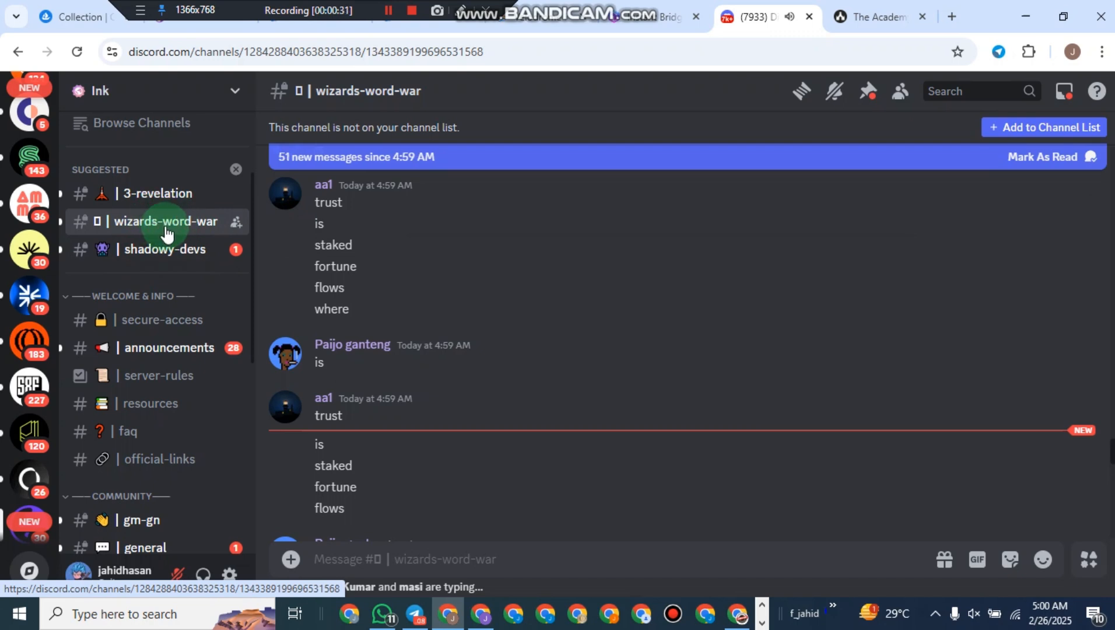
{"action": "scroll", "coordinate": [666, 366], "scroll_direction": "down", "scroll_amount": 5}
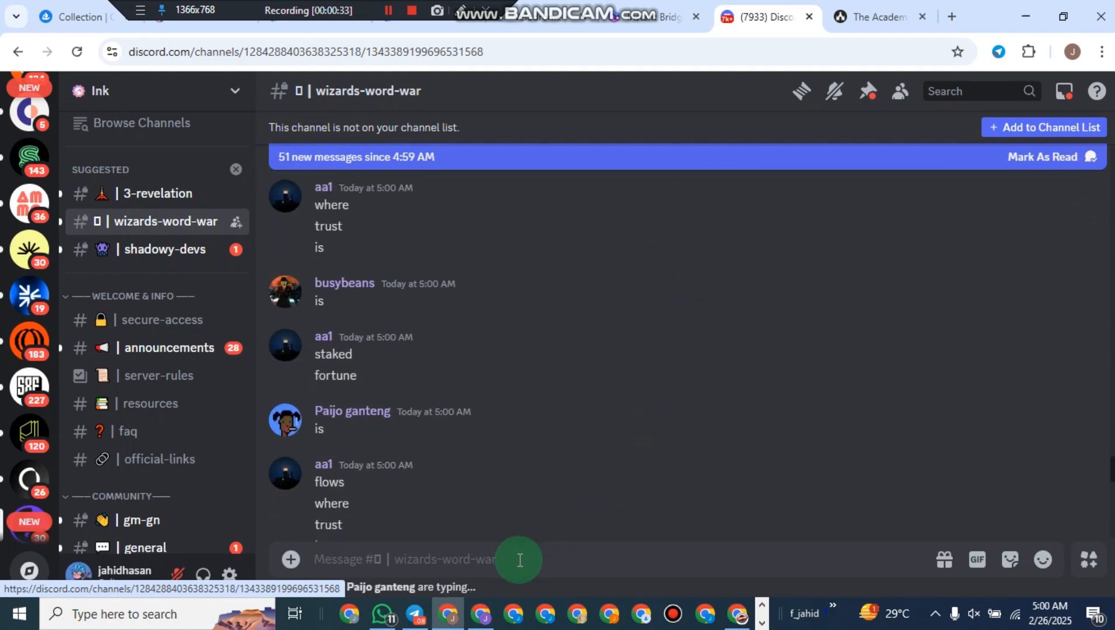
{"action": "key", "text": "super+v"}
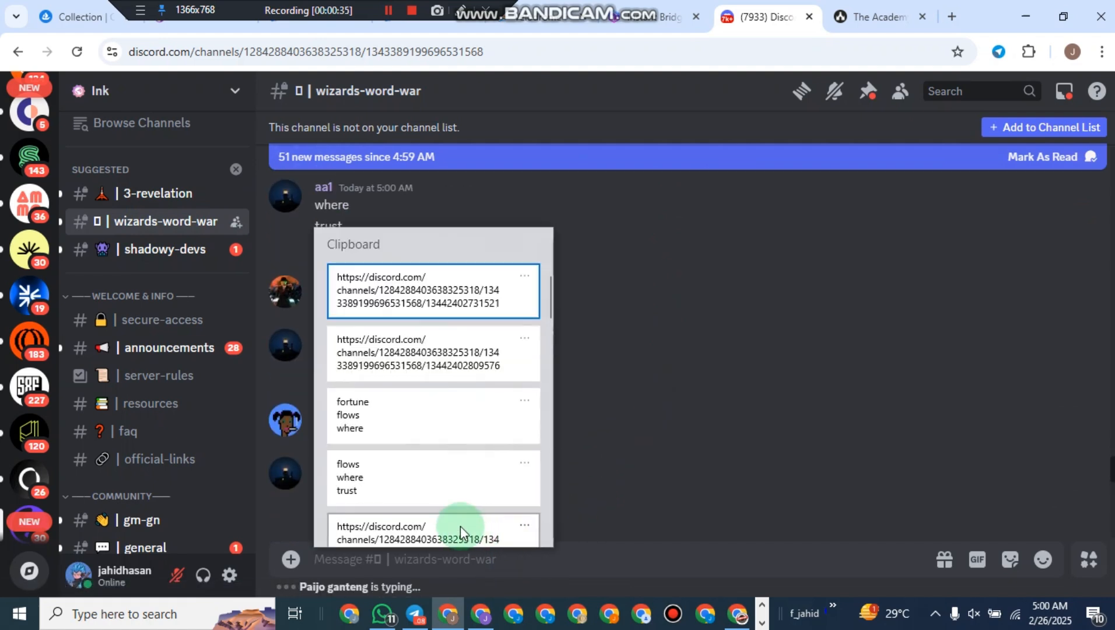
{"action": "scroll", "coordinate": [478, 408], "scroll_direction": "down", "scroll_amount": 2}
{"action": "scroll", "coordinate": [436, 408], "scroll_direction": "down", "scroll_amount": 3}
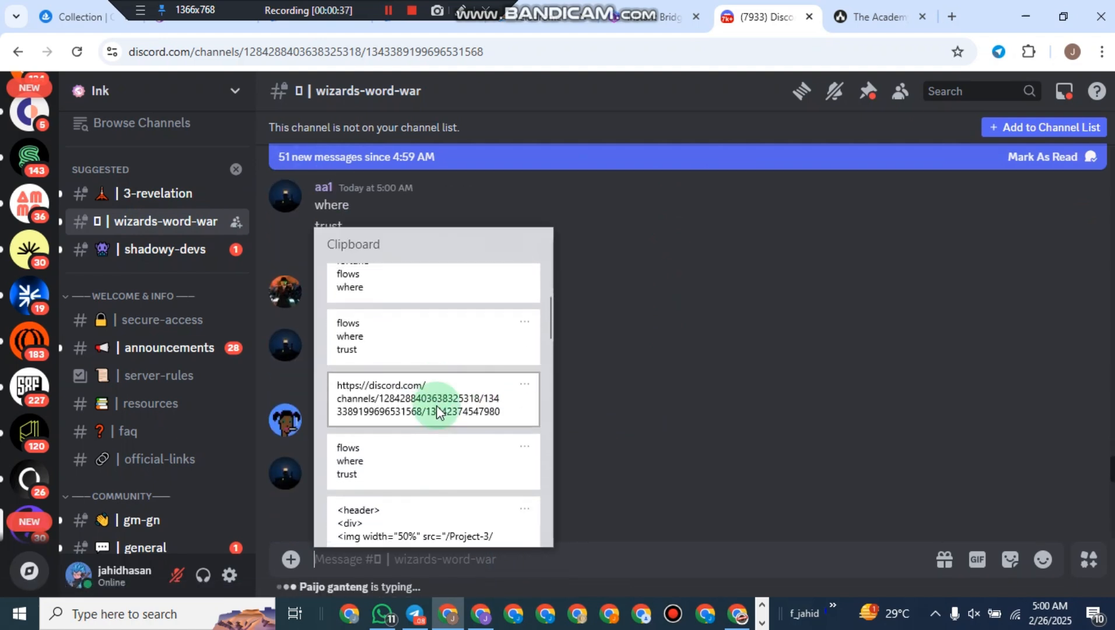
{"action": "left_click", "coordinate": [439, 405]}
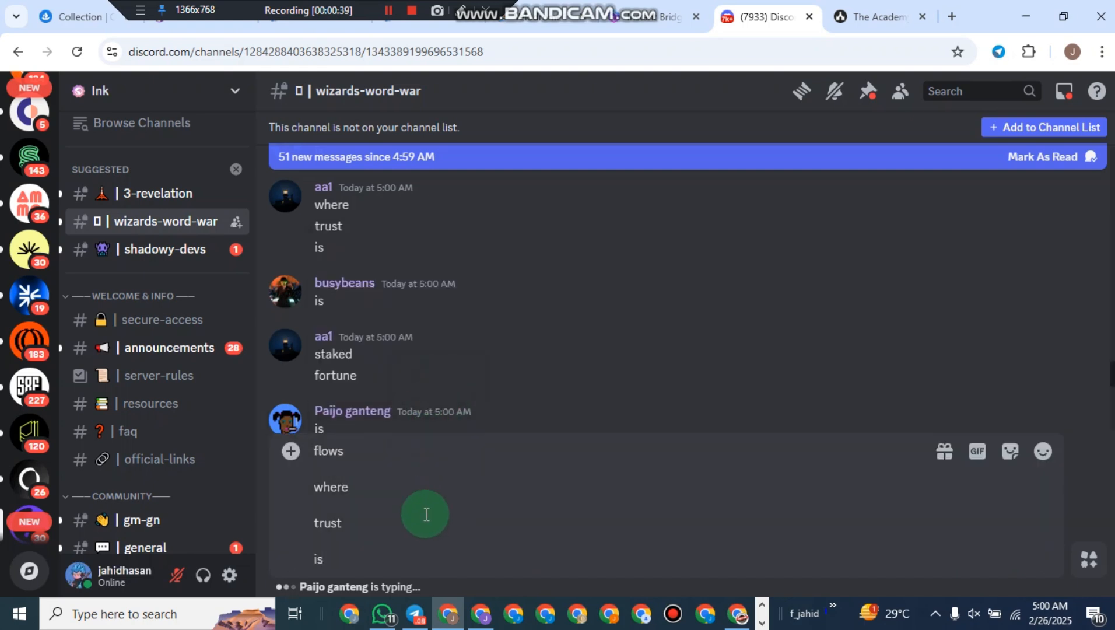
{"action": "key", "text": "Return"}
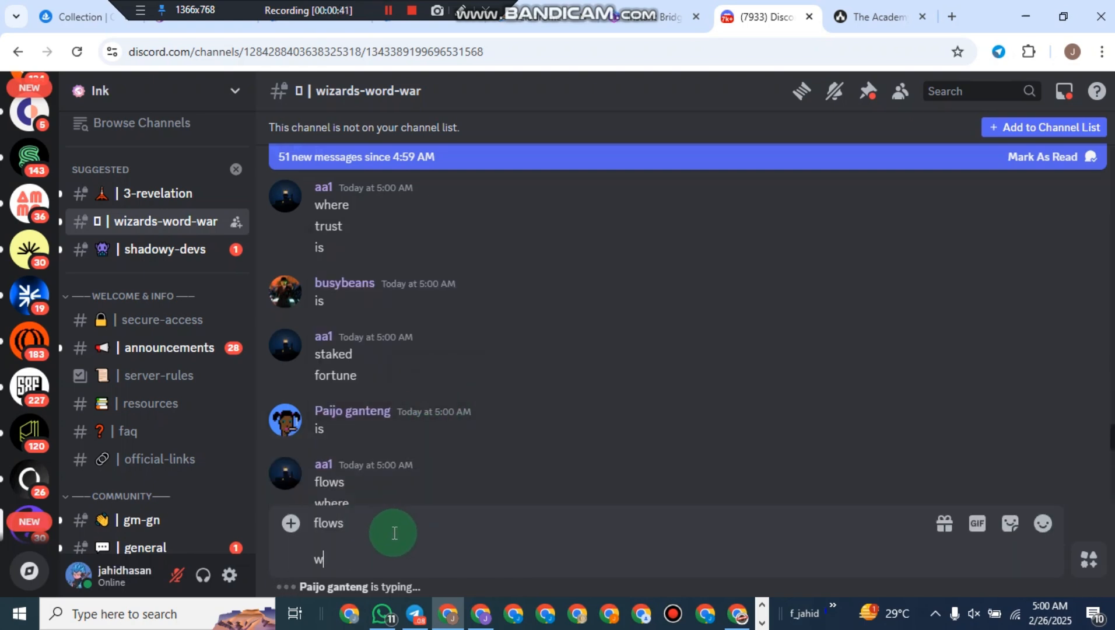
Send the words "fortune flows where trust is staked" in the wizards-word-war channel as one message, each word on its own line.
{"action": "key", "text": "super+v"}
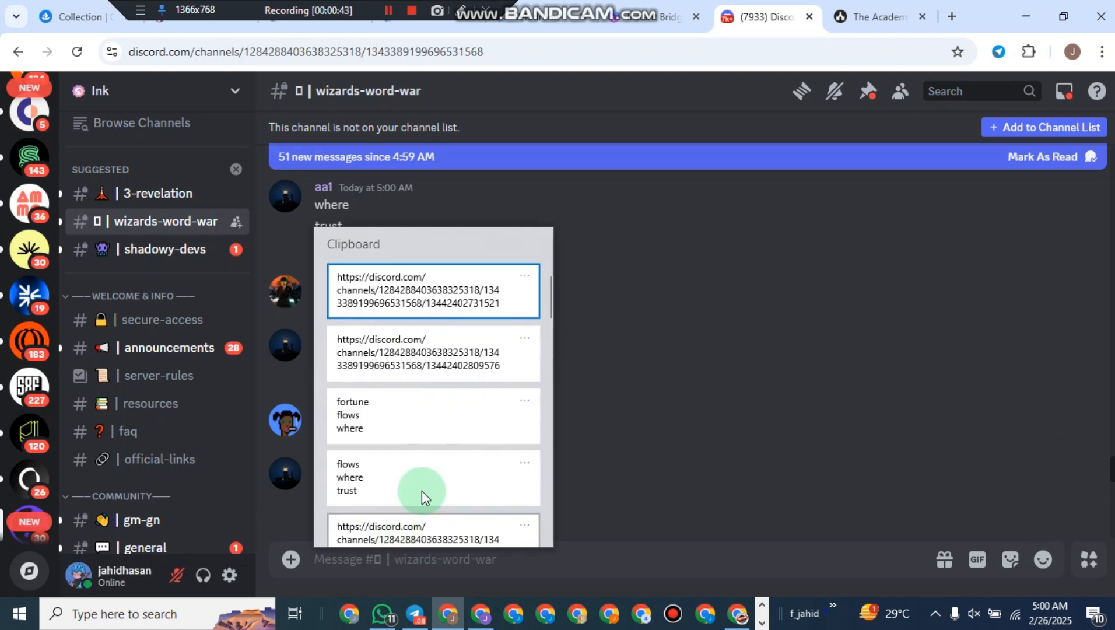
{"action": "scroll", "coordinate": [480, 443], "scroll_direction": "down", "scroll_amount": 3}
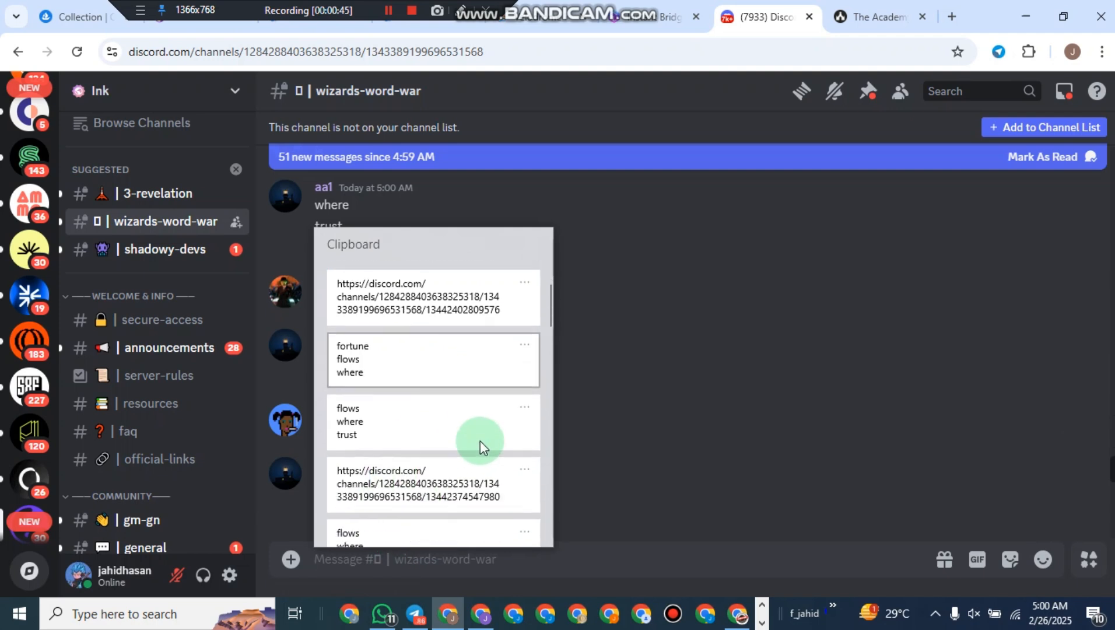
{"action": "left_click", "coordinate": [439, 458]}
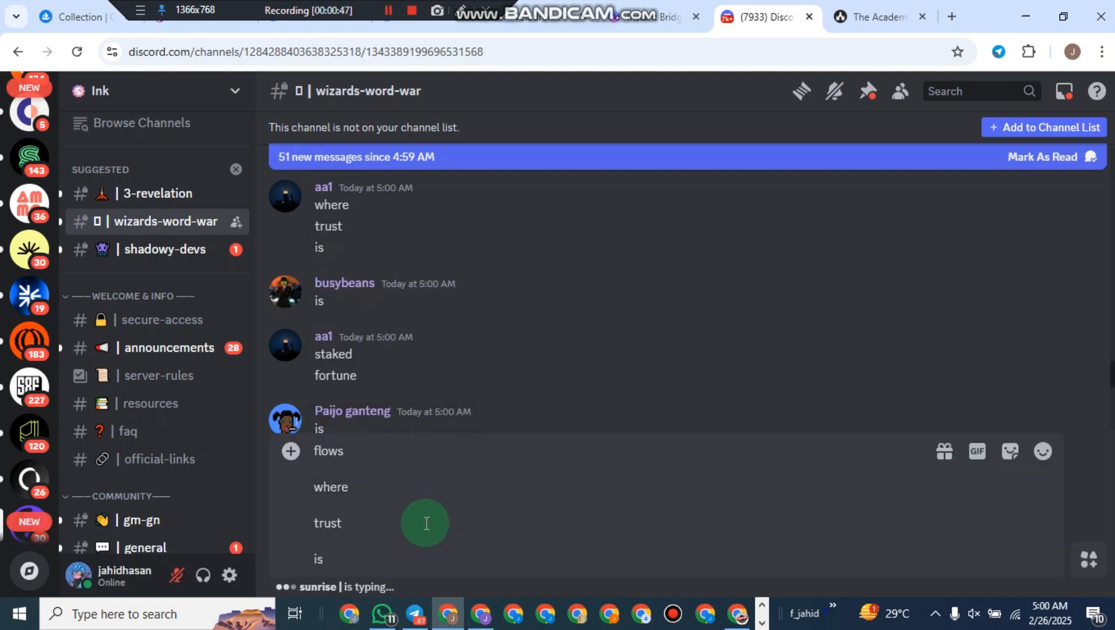
{"action": "left_click", "coordinate": [386, 11]}
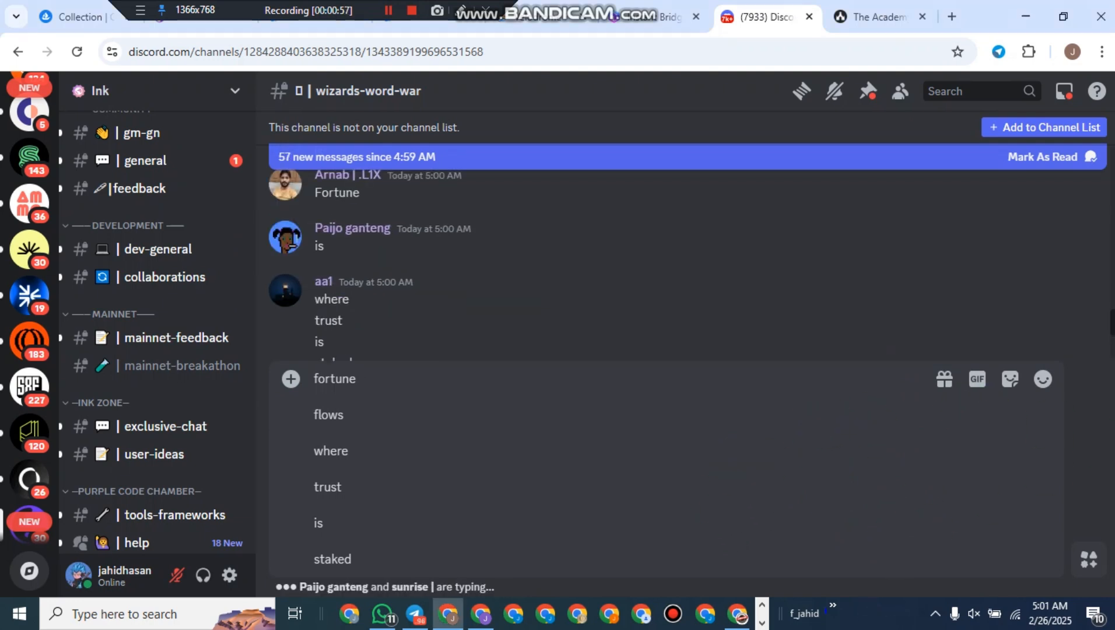
{"action": "key", "text": "Return"}
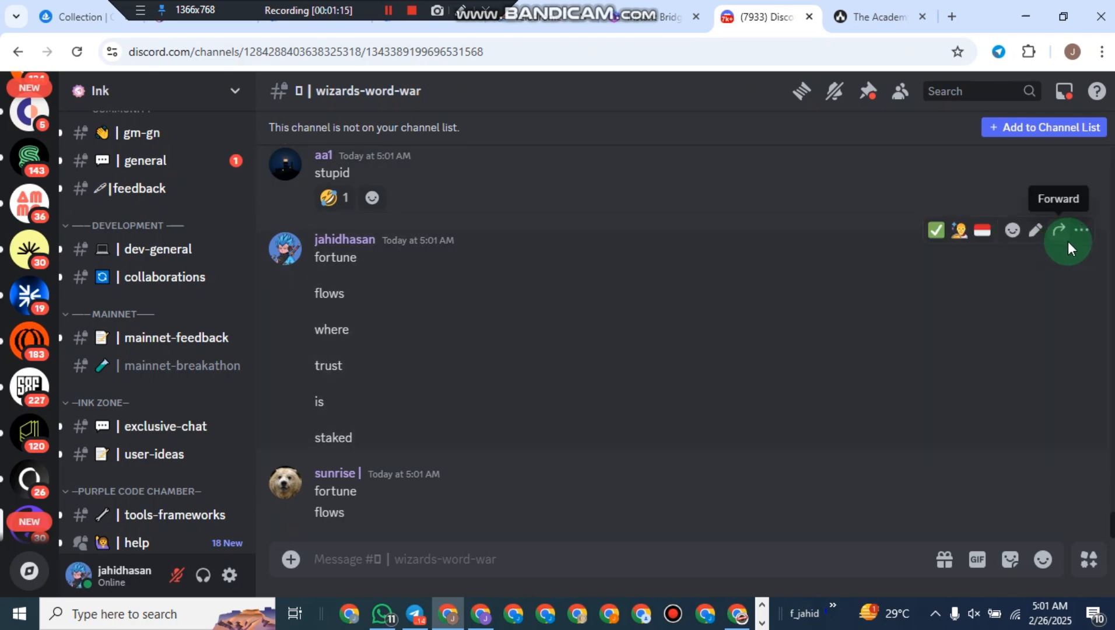
Copy the link of the sent six-word message and switch back to the Required Dinero Form.
{"action": "scroll", "coordinate": [817, 297], "scroll_direction": "up", "scroll_amount": 3}
{"action": "scroll", "coordinate": [525, 435], "scroll_direction": "down", "scroll_amount": 2}
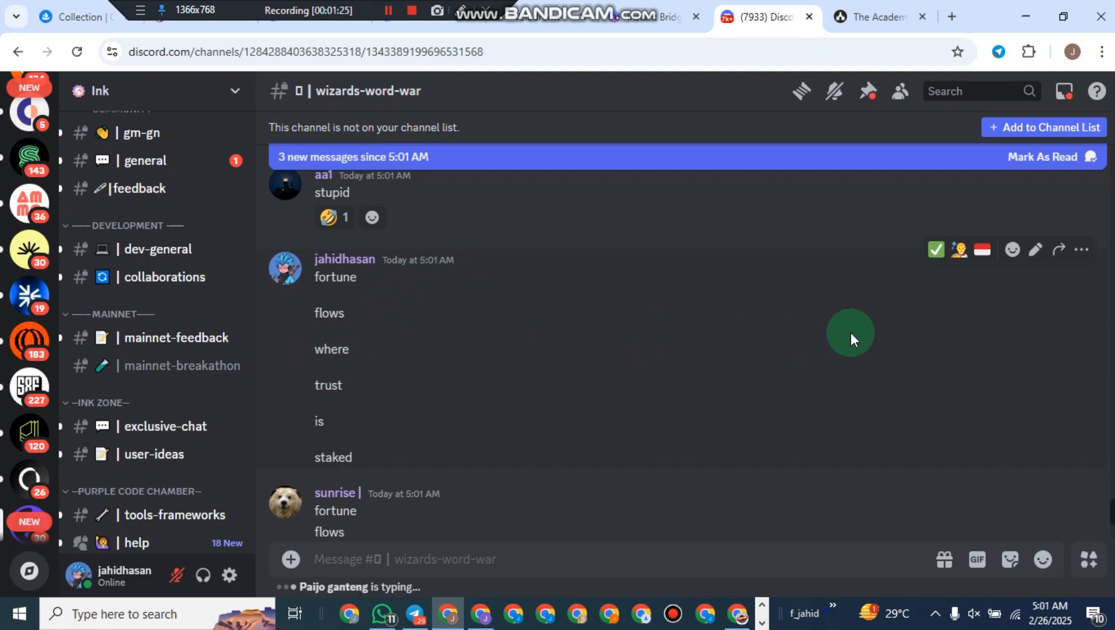
{"action": "left_click", "coordinate": [1080, 251]}
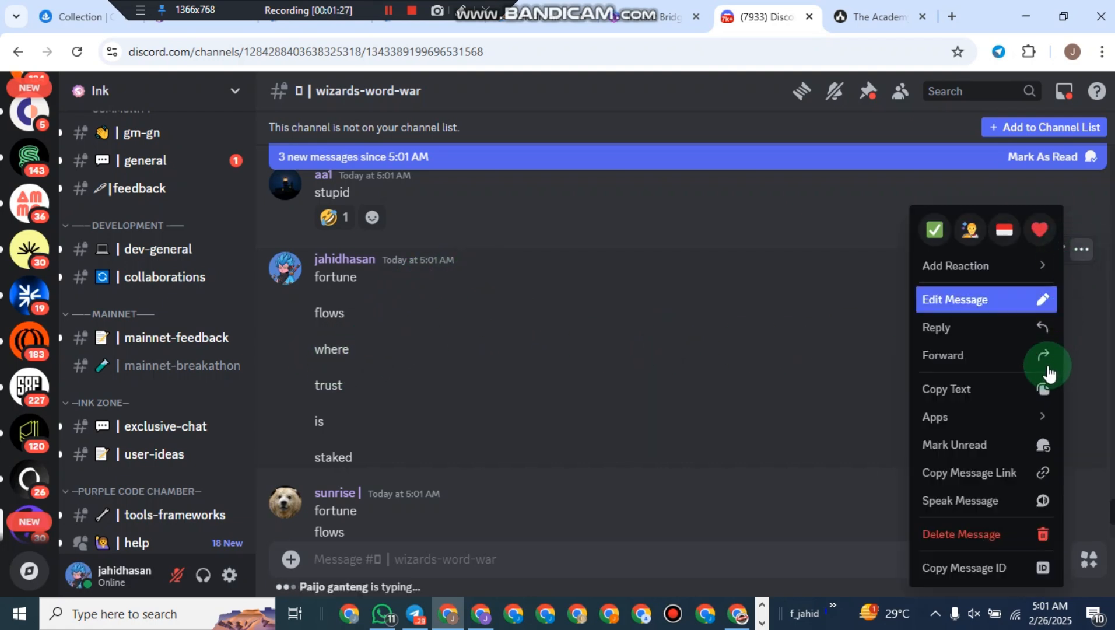
{"action": "left_click", "coordinate": [985, 475]}
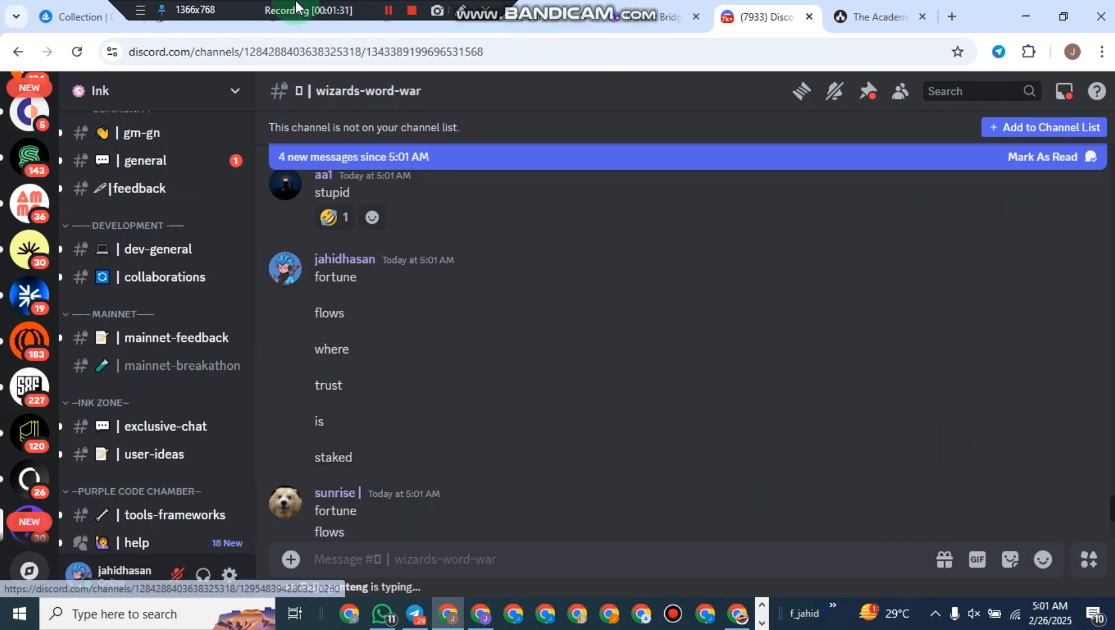
{"action": "left_click_drag", "start_coordinate": [317, 18], "coordinate": [811, 24]}
{"action": "left_click", "coordinate": [175, 17]}
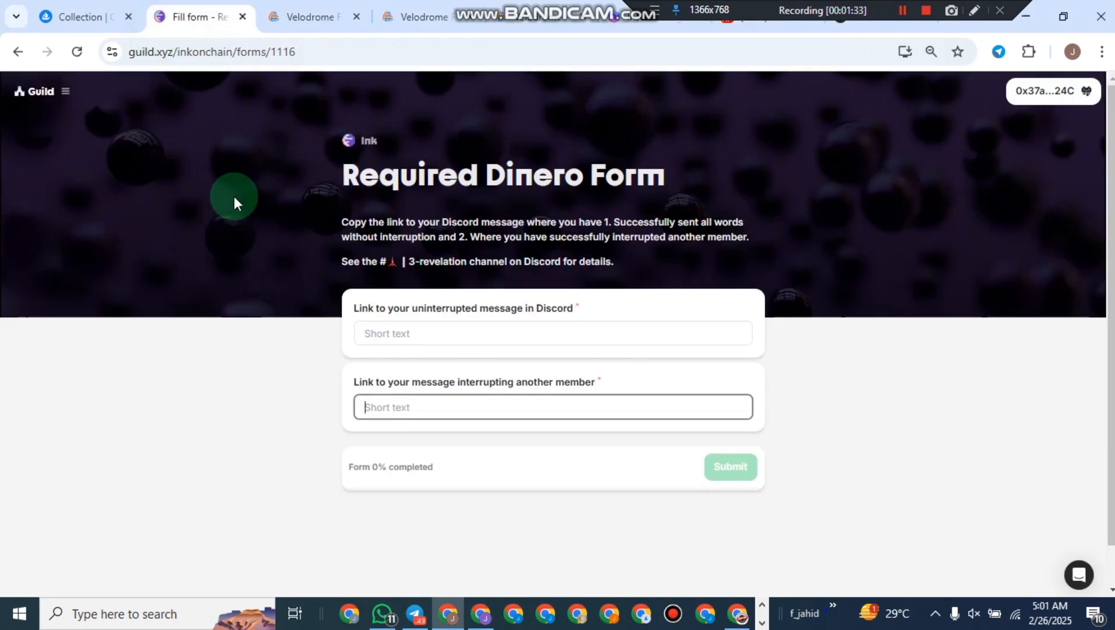
Enter the copied Discord link as the link to the uninterrupted message, and leave the link to the interrupting message empty.
{"action": "left_click", "coordinate": [499, 404]}
{"action": "left_click", "coordinate": [551, 446]}
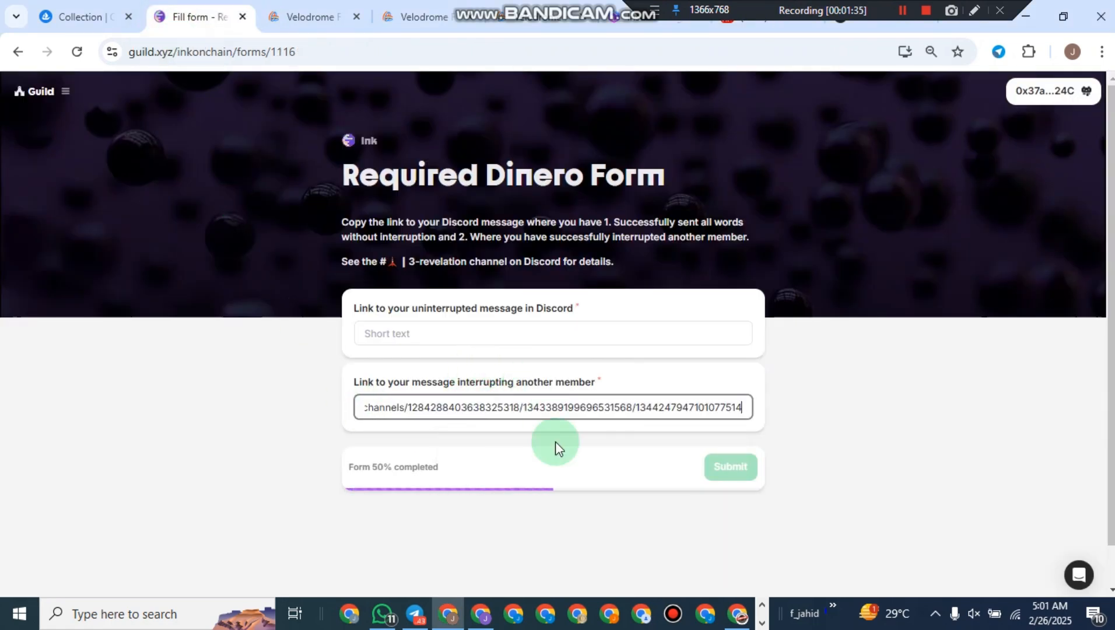
{"action": "left_click", "coordinate": [532, 330]}
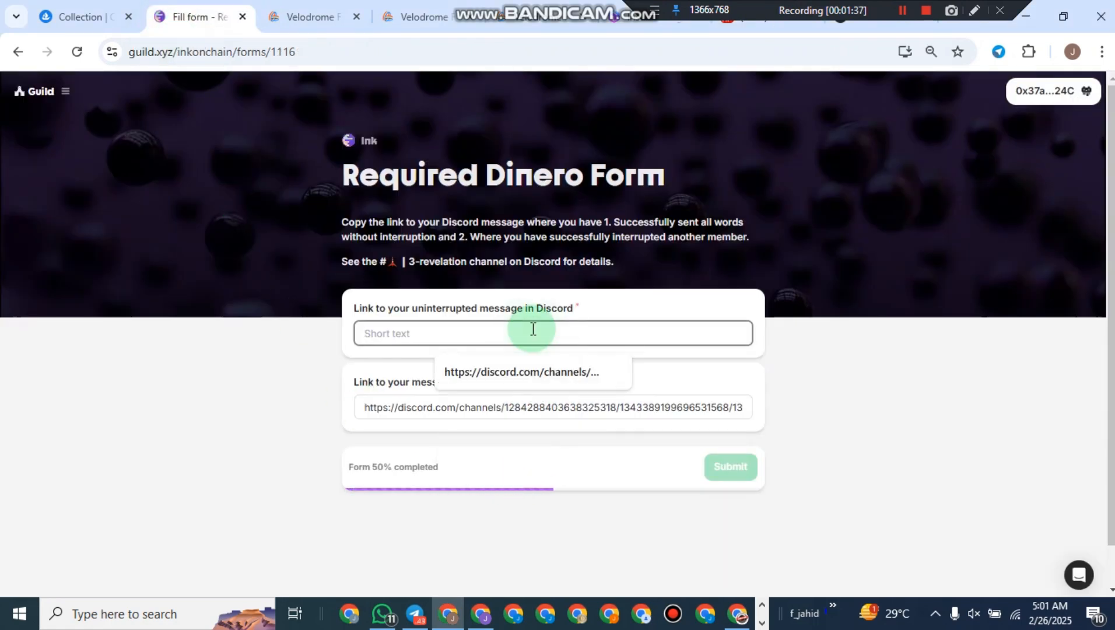
{"action": "left_click", "coordinate": [521, 372]}
{"action": "left_click_drag", "start_coordinate": [368, 405], "coordinate": [783, 430]}
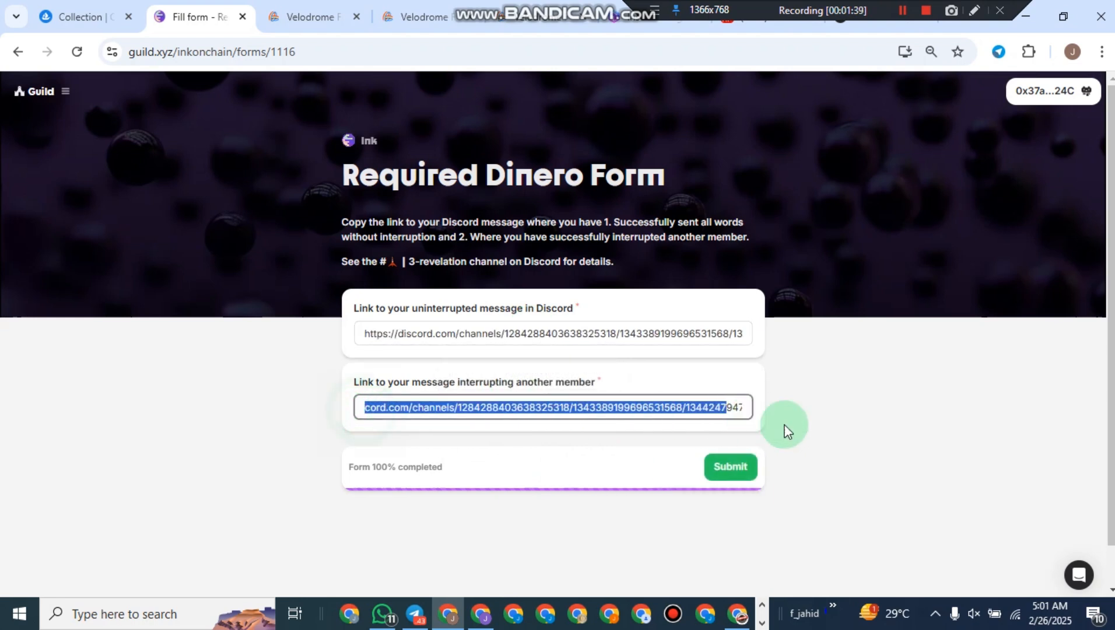
{"action": "key", "text": "BackSpace"}
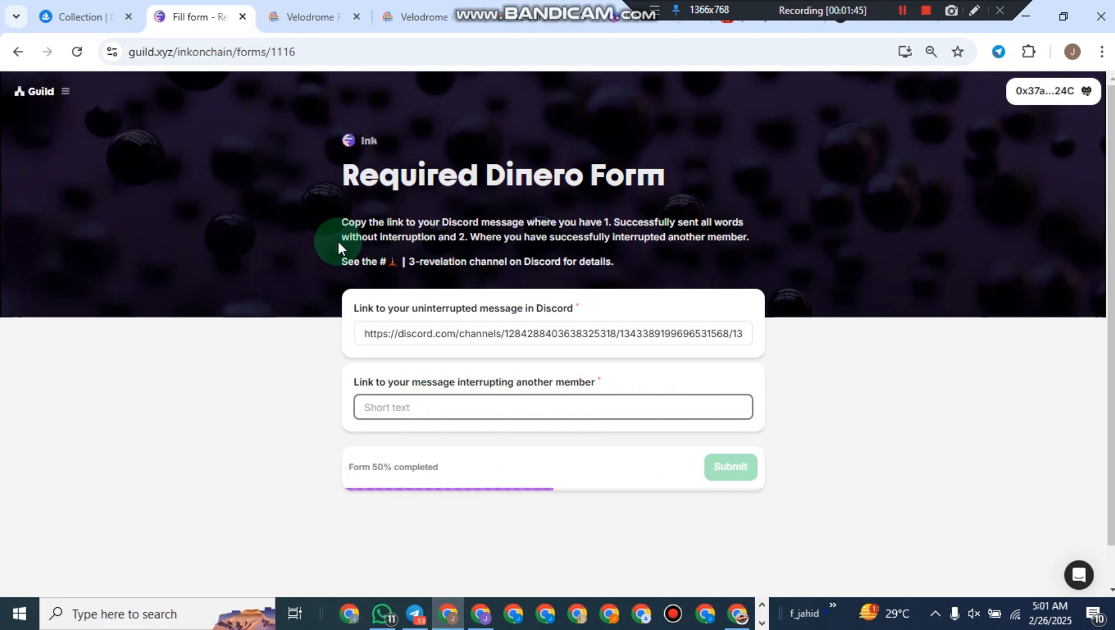
Return to Discord and look through the earlier wizards-word-war messages for another member's message to interrupt.
{"action": "left_click", "coordinate": [740, 3]}
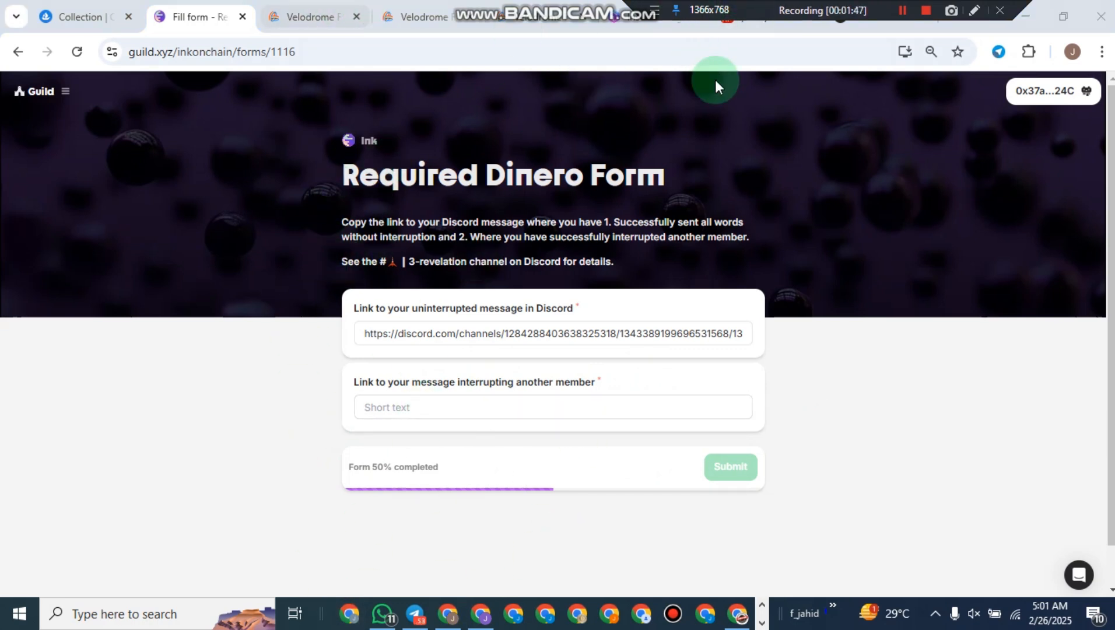
{"action": "left_click_drag", "start_coordinate": [819, 12], "coordinate": [269, 11]}
{"action": "left_click", "coordinate": [764, 16]}
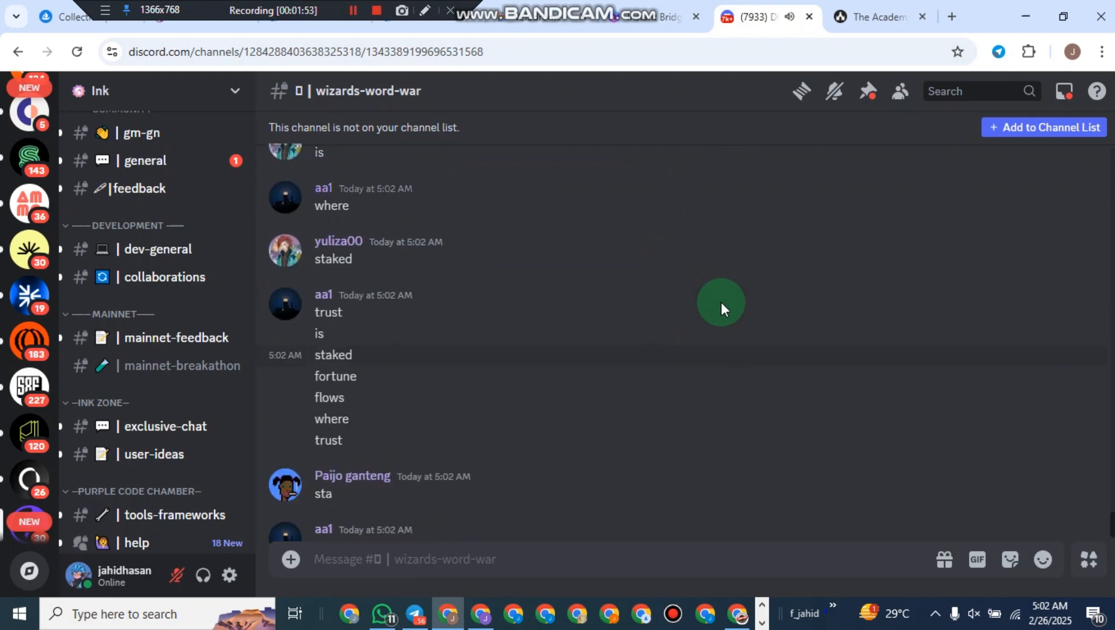
{"action": "scroll", "coordinate": [700, 300], "scroll_direction": "up", "scroll_amount": 20}
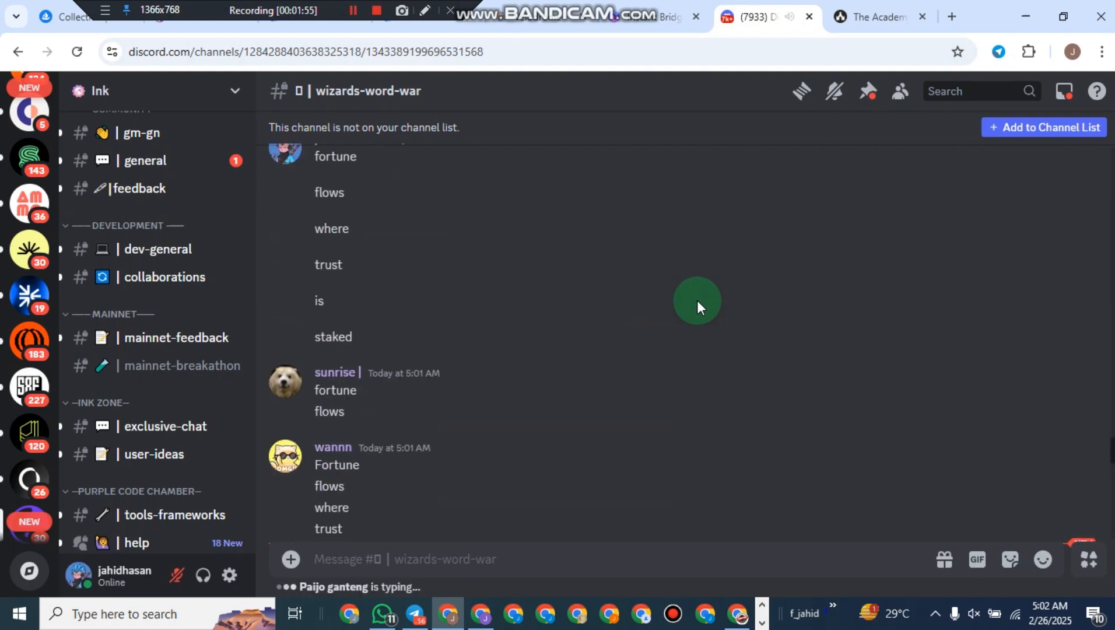
{"action": "scroll", "coordinate": [706, 302], "scroll_direction": "up", "scroll_amount": 15}
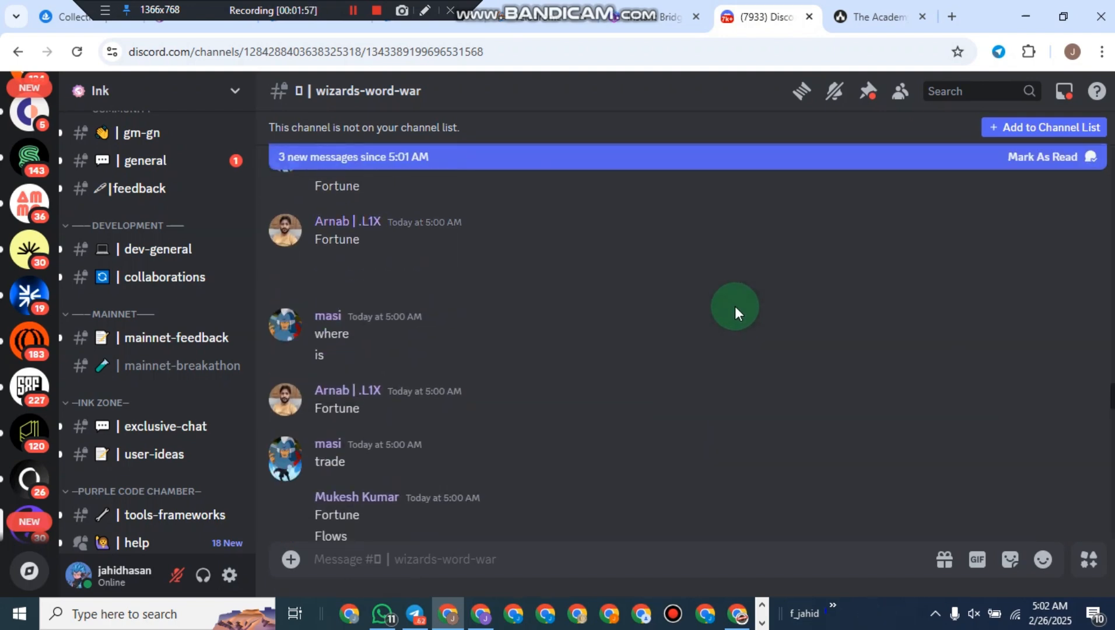
{"action": "scroll", "coordinate": [728, 315], "scroll_direction": "up", "scroll_amount": 5}
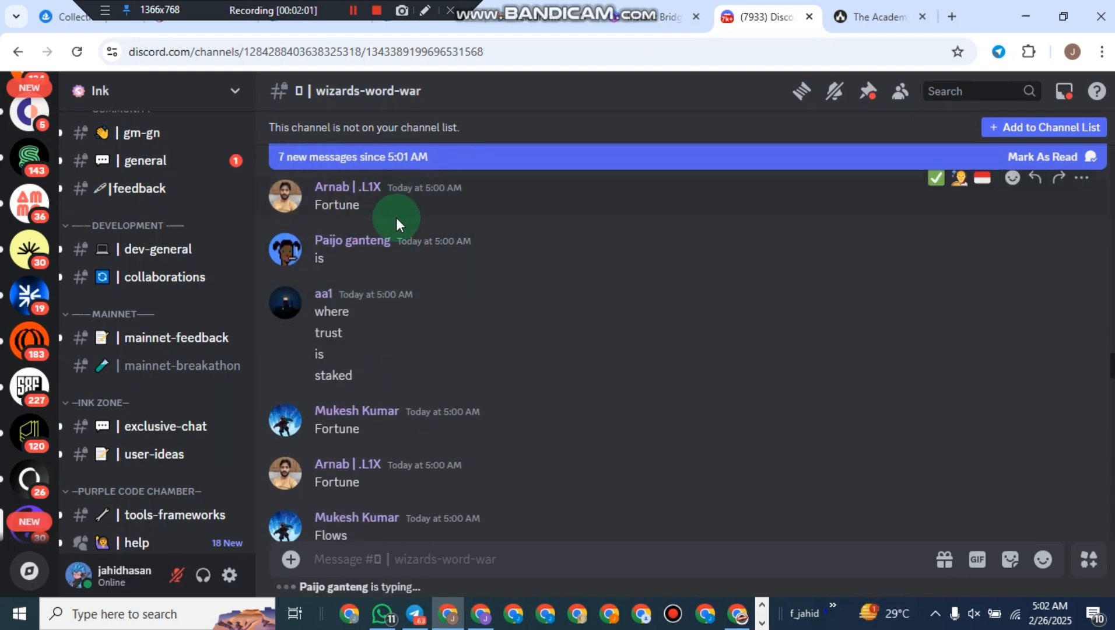
{"action": "scroll", "coordinate": [394, 224], "scroll_direction": "up", "scroll_amount": 2}
{"action": "scroll", "coordinate": [461, 300], "scroll_direction": "down", "scroll_amount": 9}
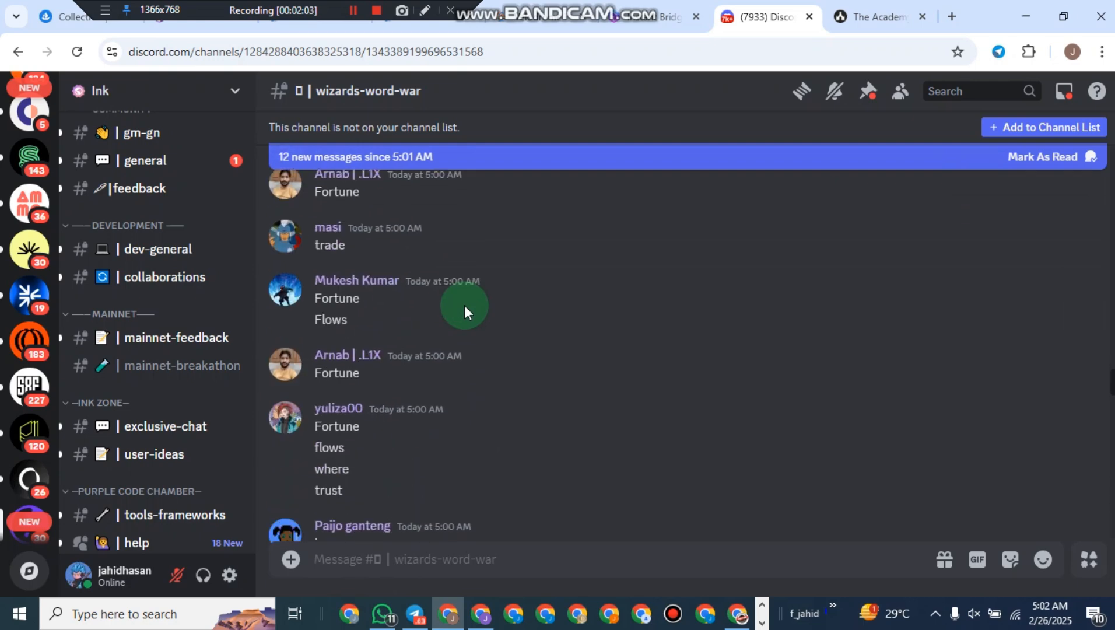
{"action": "scroll", "coordinate": [459, 301], "scroll_direction": "up", "scroll_amount": 3}
{"action": "scroll", "coordinate": [458, 292], "scroll_direction": "down", "scroll_amount": 3}
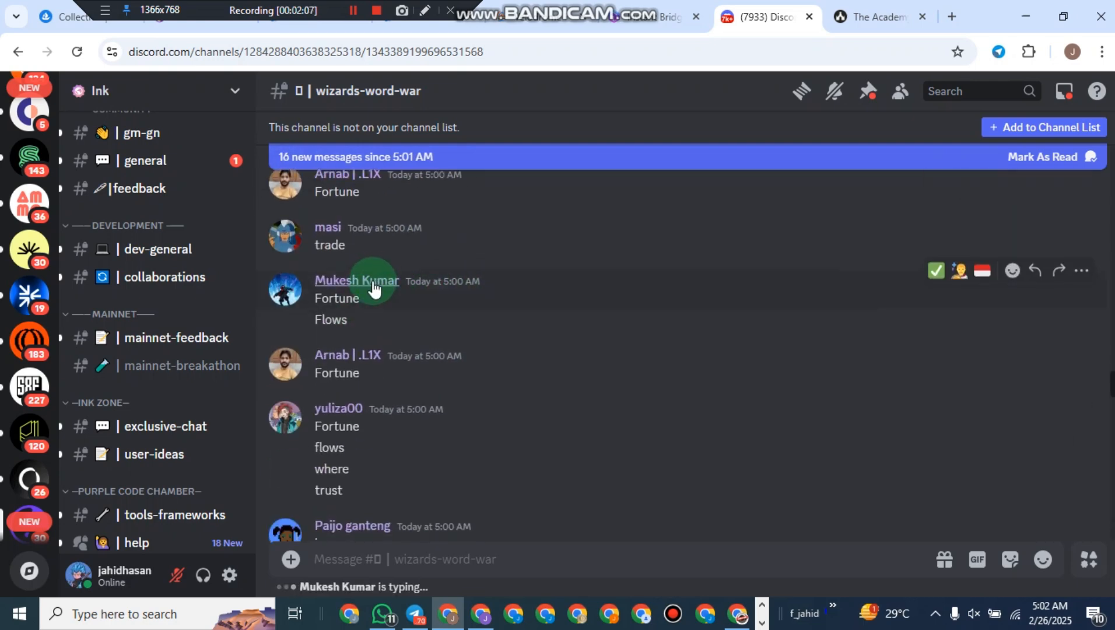
Reply "more" to the other member's "trade" message in the wizards-word-war channel.
{"action": "right_click", "coordinate": [380, 252]}
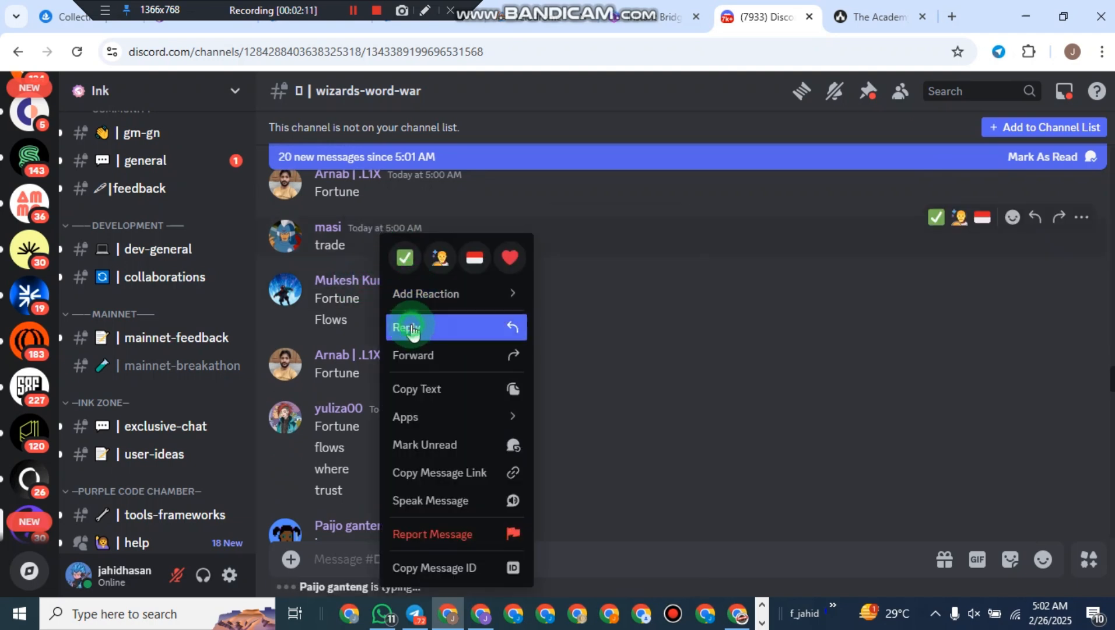
{"action": "left_click", "coordinate": [353, 298]}
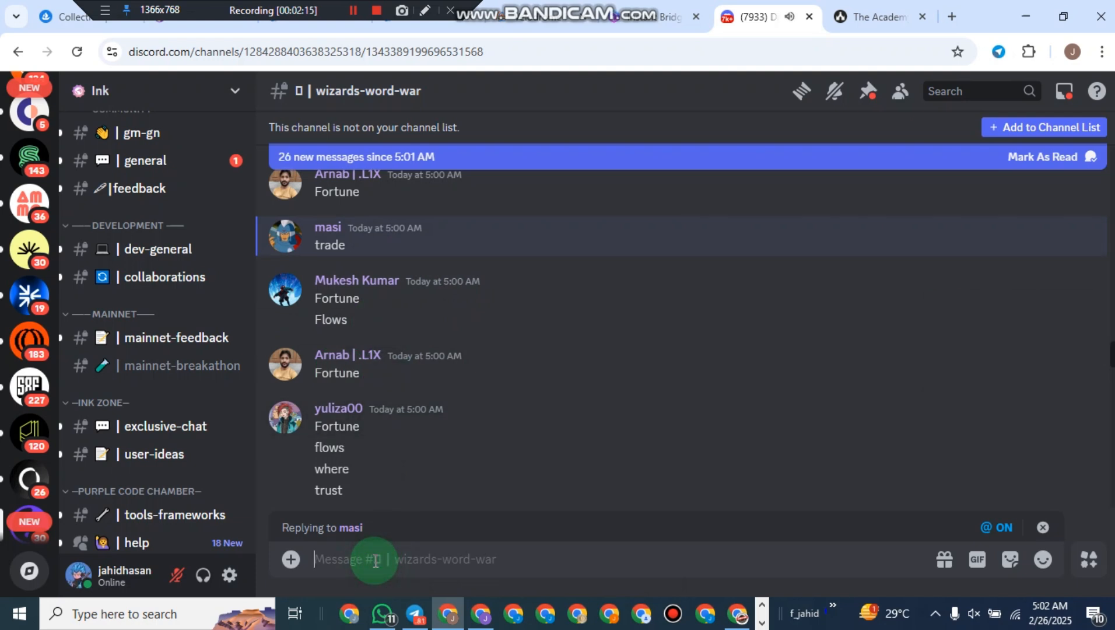
{"action": "type", "text": "more"}
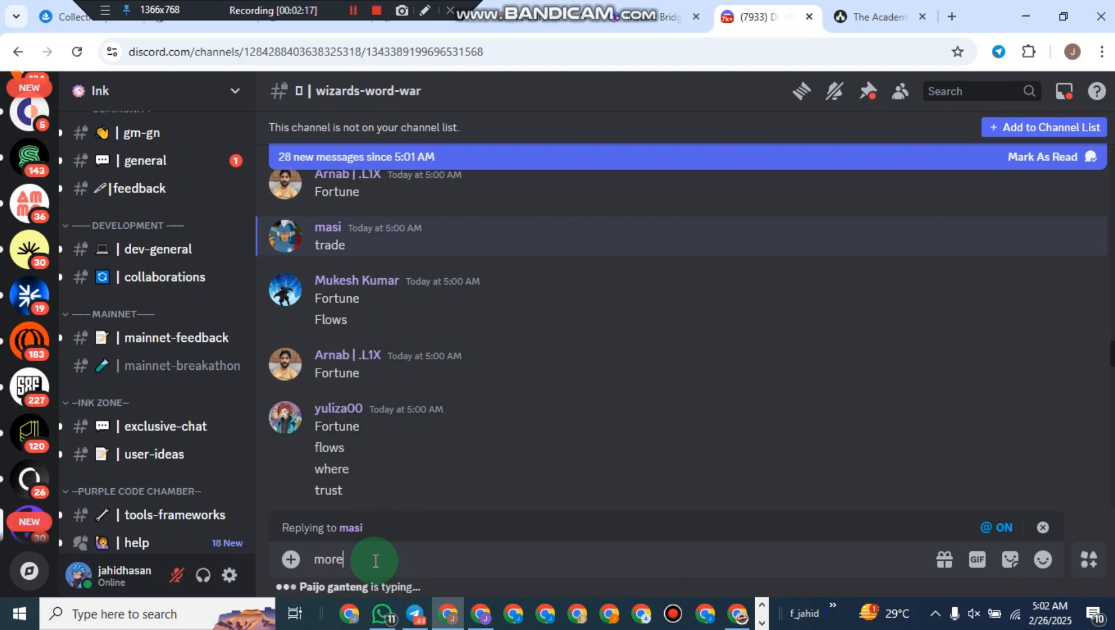
{"action": "key", "text": "Return"}
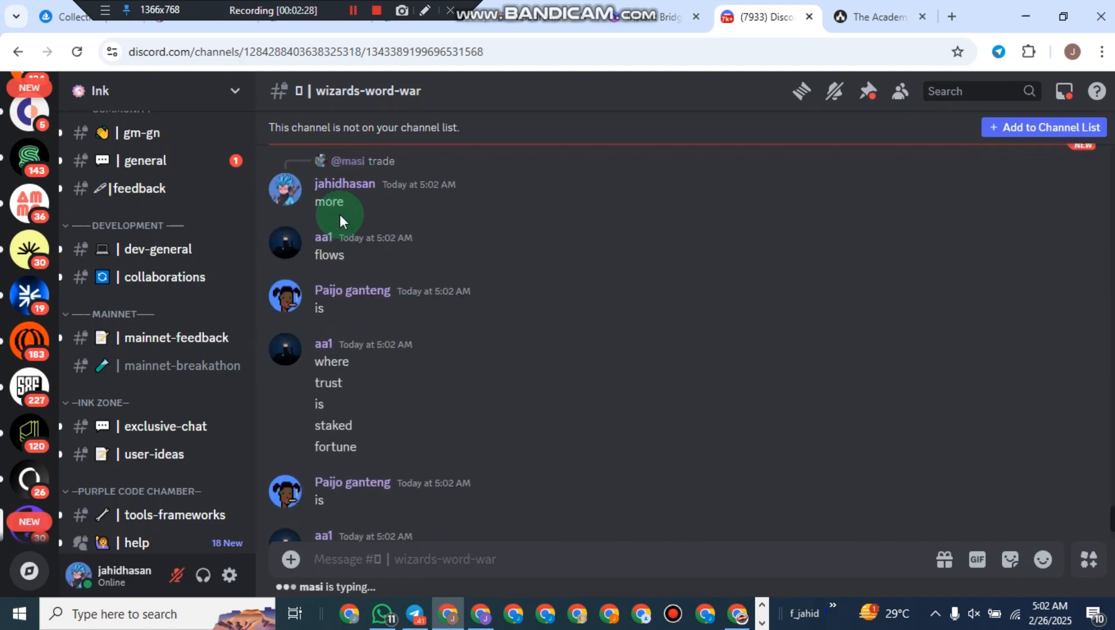
Find the sent "more" reply in the channel and copy its message link.
{"action": "right_click", "coordinate": [336, 310]}
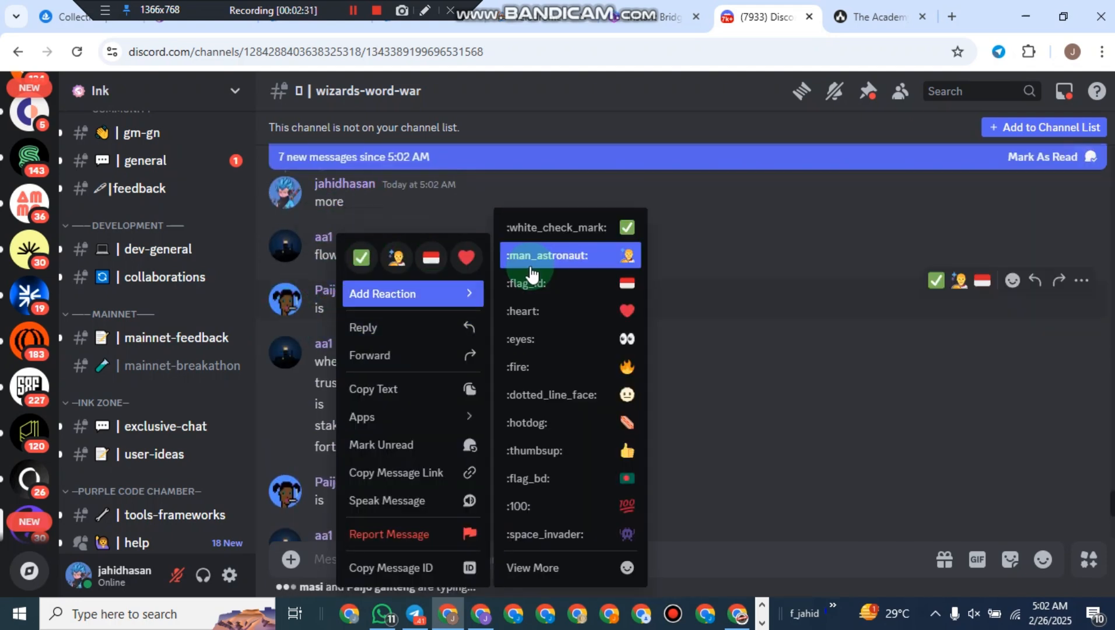
{"action": "left_click", "coordinate": [692, 330]}
{"action": "scroll", "coordinate": [691, 328], "scroll_direction": "up", "scroll_amount": 2}
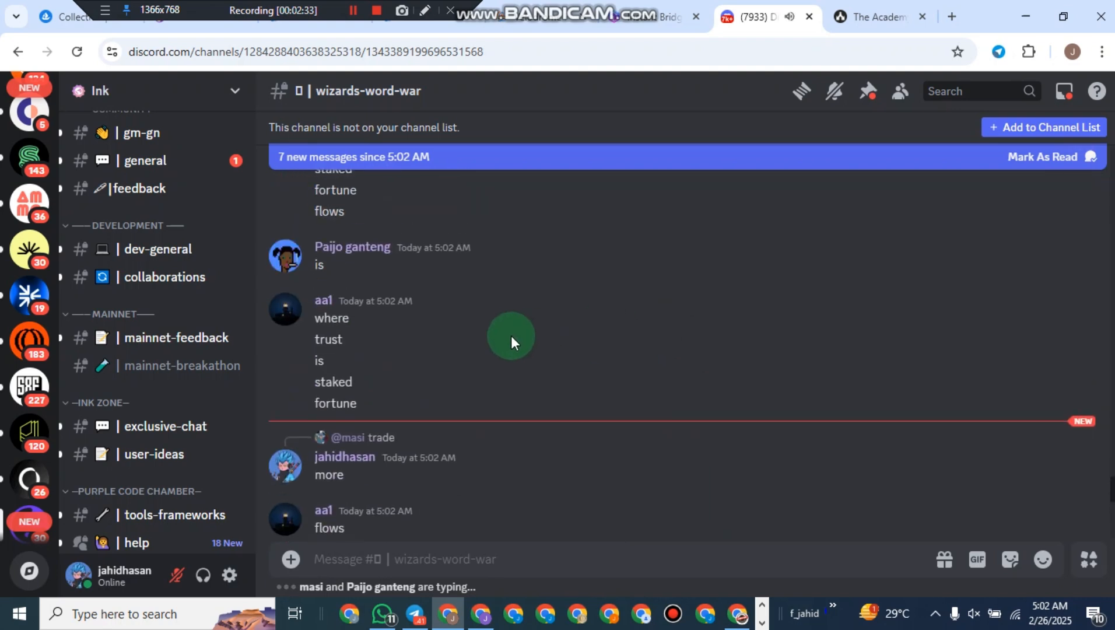
{"action": "scroll", "coordinate": [561, 294], "scroll_direction": "down", "scroll_amount": 1}
{"action": "mouse_move", "coordinate": [365, 332]}
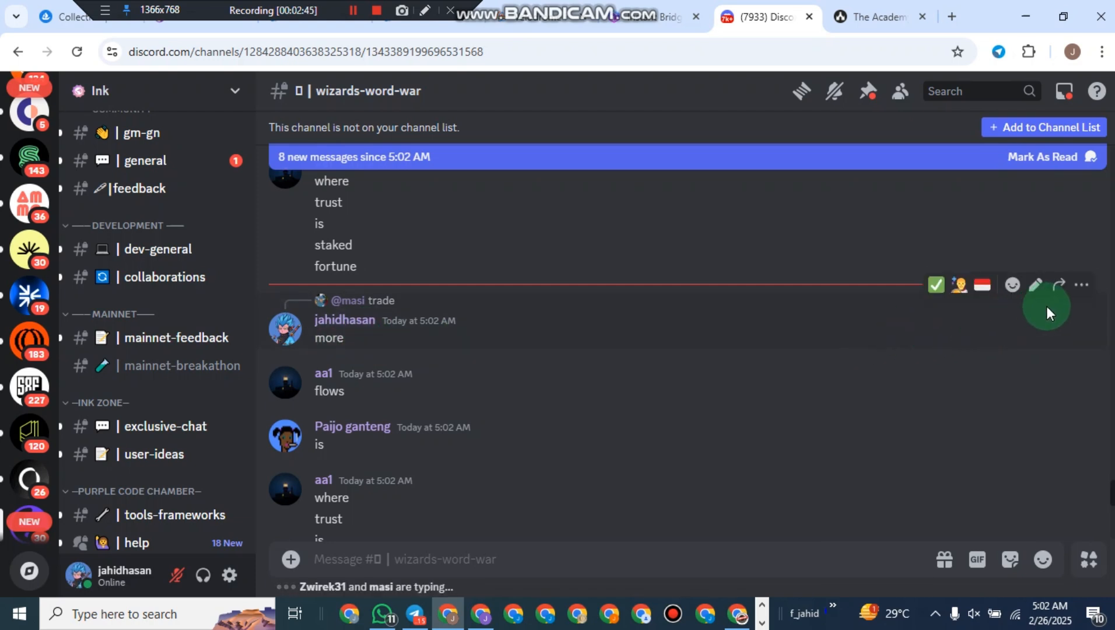
{"action": "left_click", "coordinate": [1086, 294]}
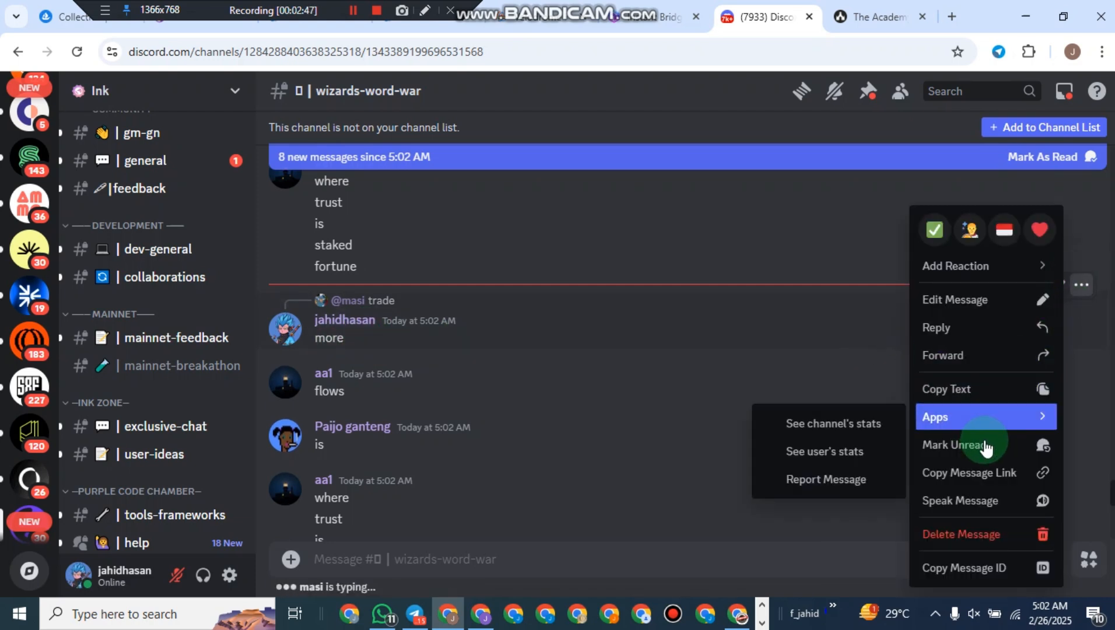
{"action": "left_click", "coordinate": [975, 473]}
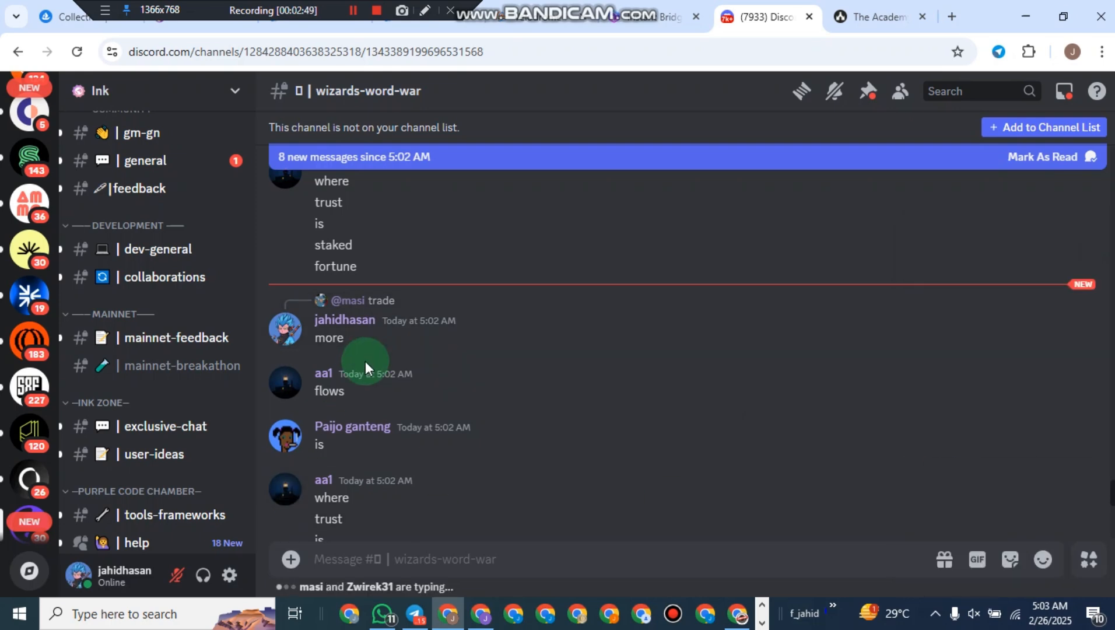
Return to the Required Dinero Form and enter the copied Discord link as the link to the message interrupting another member.
{"action": "left_click_drag", "start_coordinate": [246, 4], "coordinate": [555, 4]}
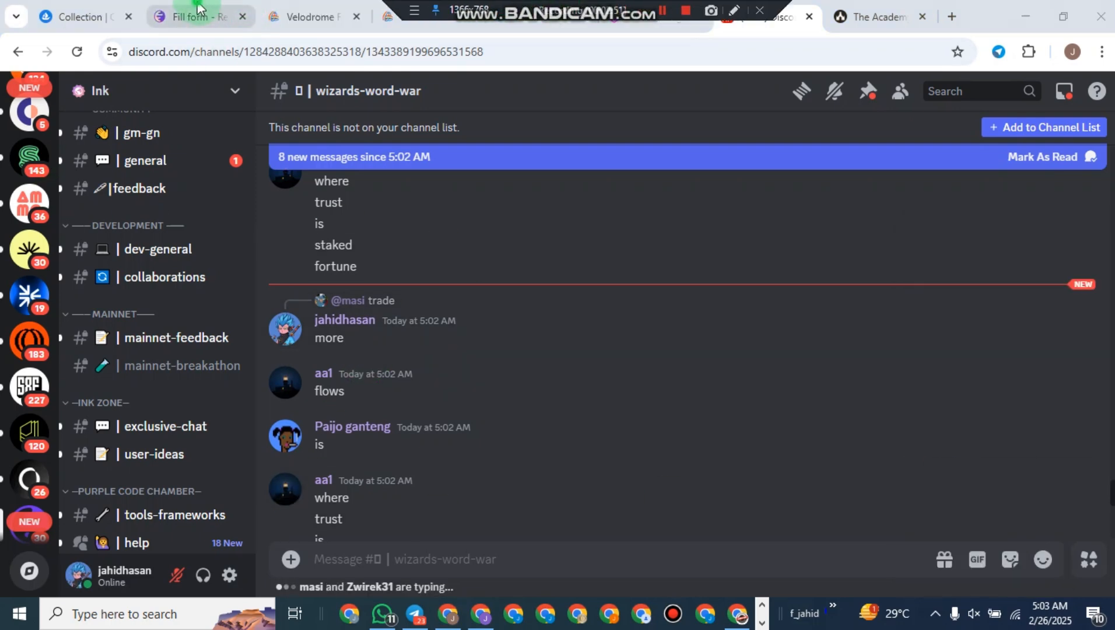
{"action": "left_click", "coordinate": [175, 16]}
{"action": "left_click", "coordinate": [480, 406]}
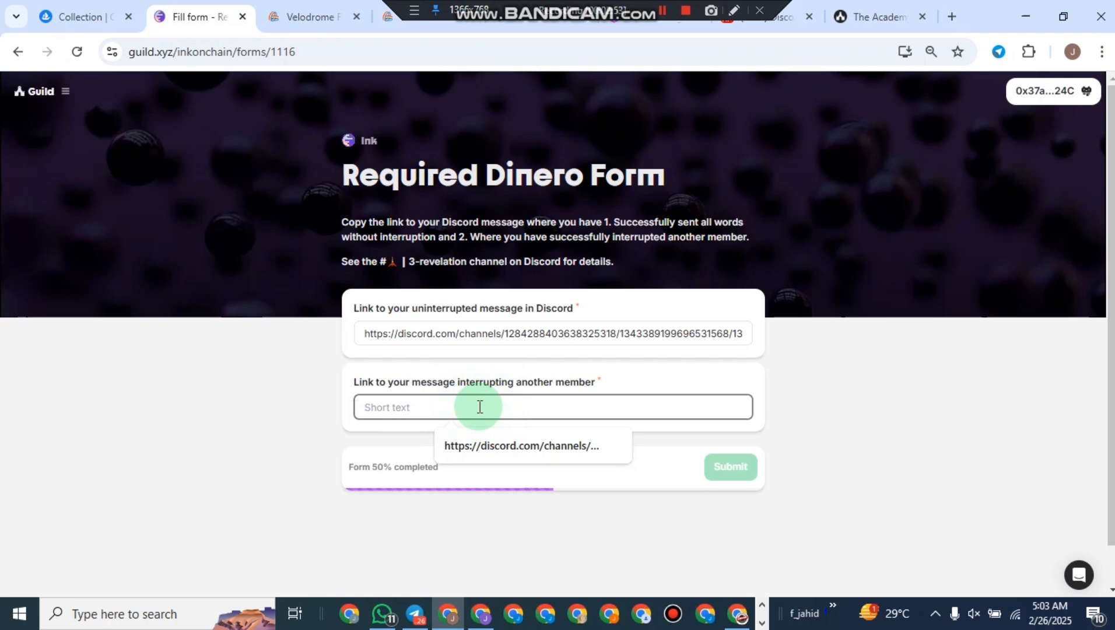
{"action": "key", "text": "ctrl+v"}
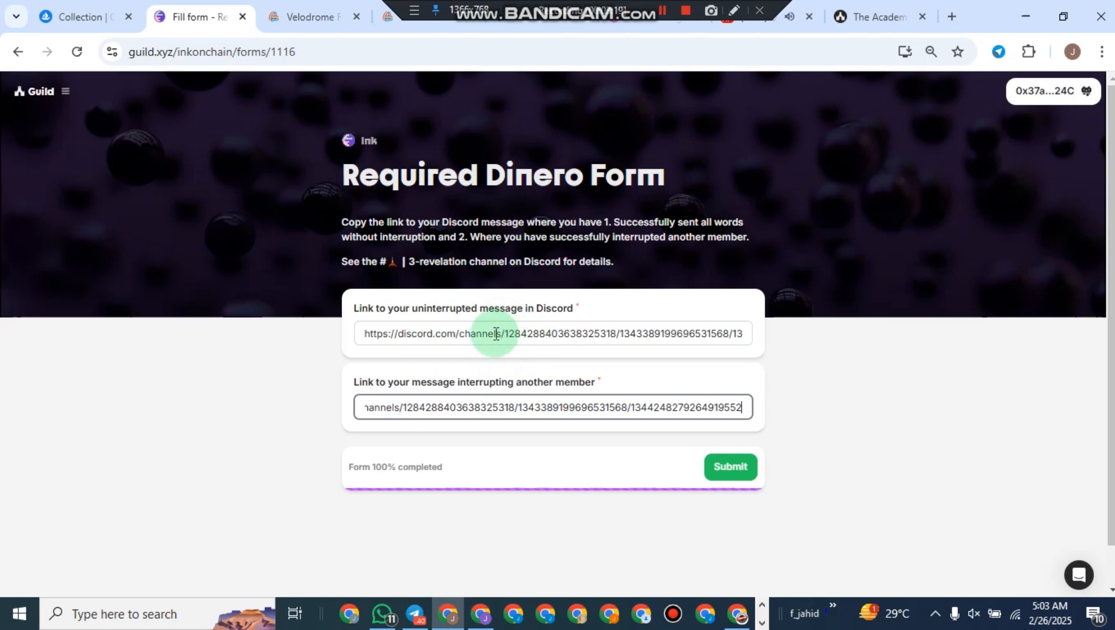
Go back to Discord and look through the newest messages in the wizards-word-war channel.
{"action": "left_click_drag", "start_coordinate": [590, 7], "coordinate": [206, 0]}
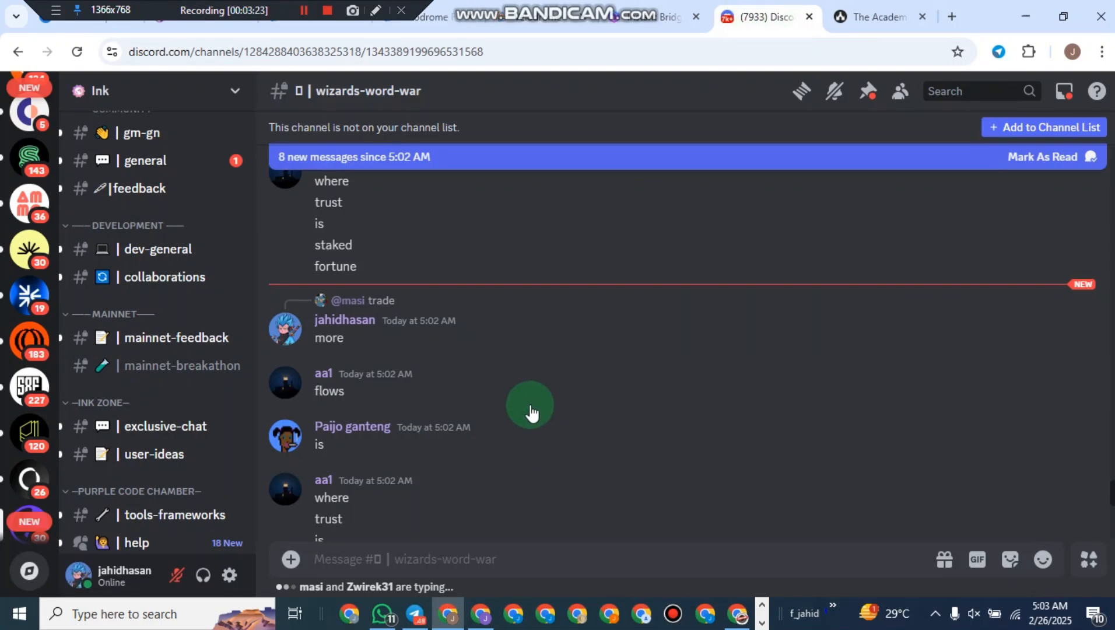
{"action": "scroll", "coordinate": [489, 409], "scroll_direction": "down", "scroll_amount": 4}
{"action": "scroll", "coordinate": [407, 423], "scroll_direction": "down", "scroll_amount": 8}
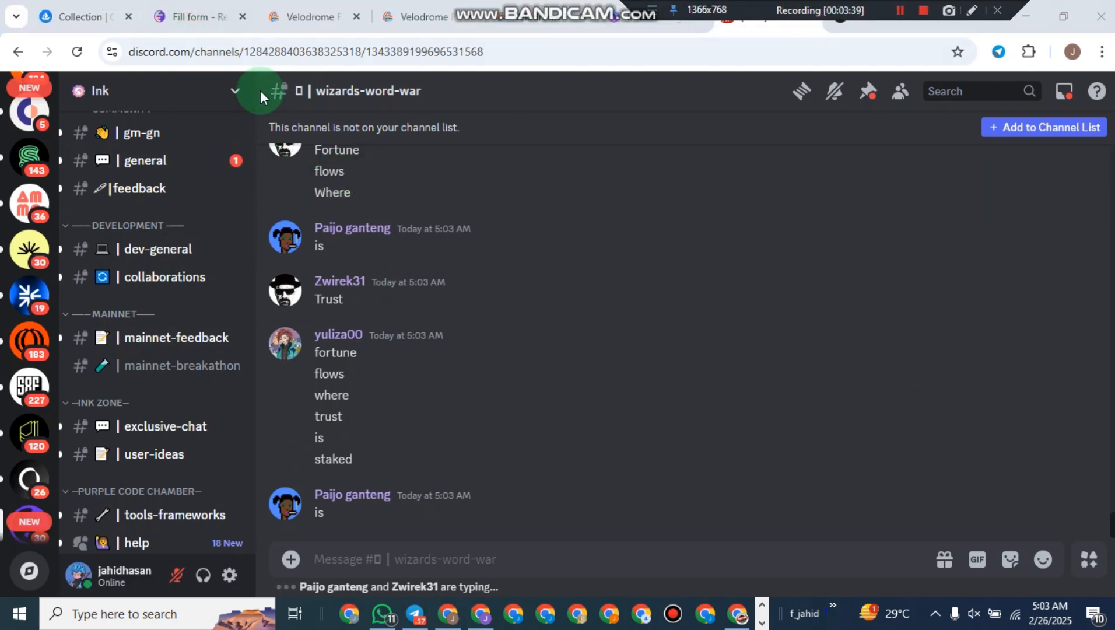
Submit the Required Dinero Form with both Discord message links filled in.
{"action": "left_click", "coordinate": [198, 16]}
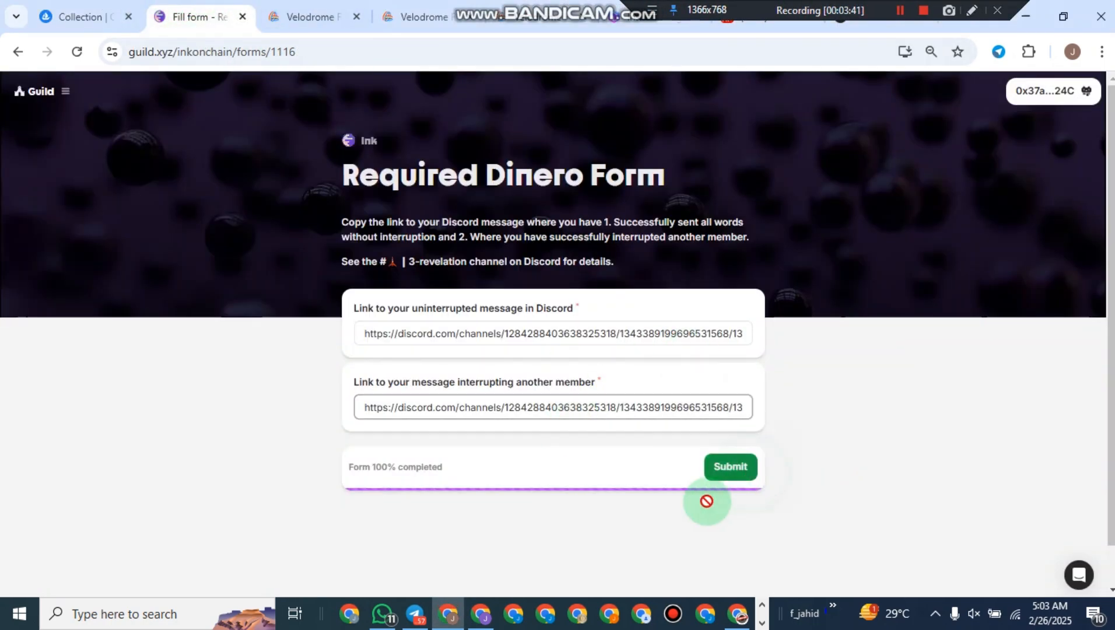
{"action": "left_click", "coordinate": [728, 472]}
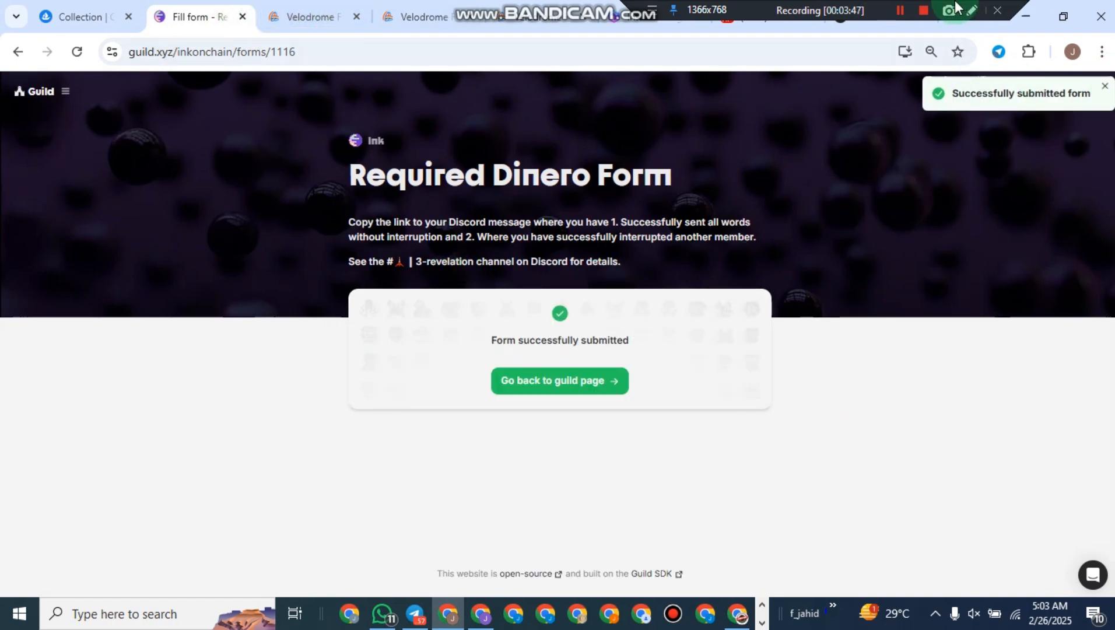
Open The Academy guild page and expand the details of the Dinero - Yield 1.0.1 role to check its requirements.
{"action": "left_click_drag", "start_coordinate": [809, 16], "coordinate": [140, 3]}
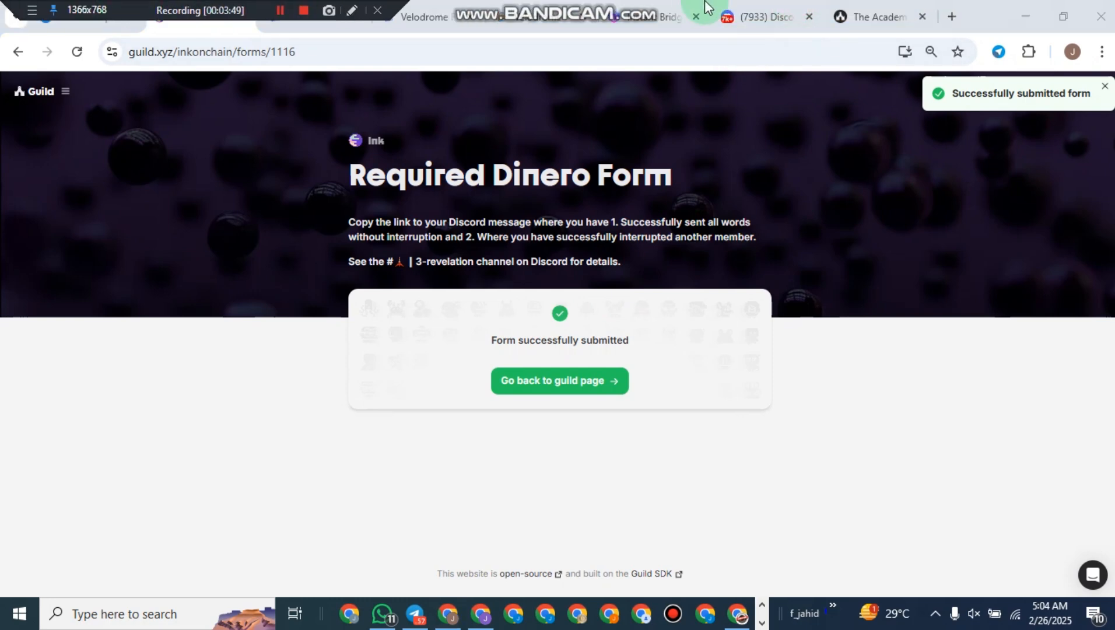
{"action": "left_click", "coordinate": [862, 17]}
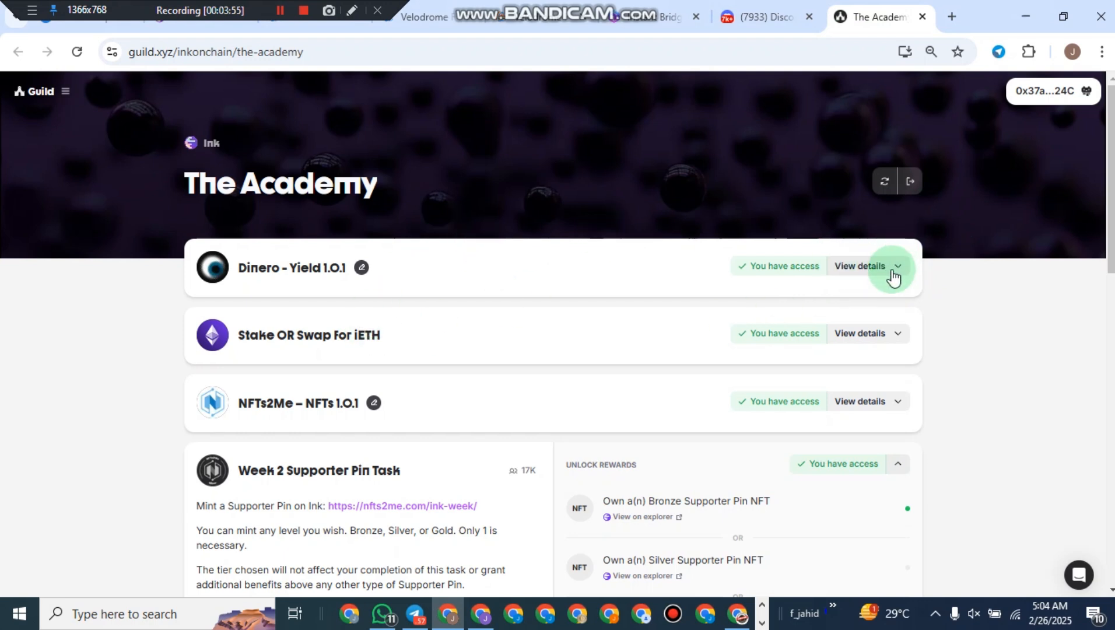
{"action": "left_click", "coordinate": [396, 315]}
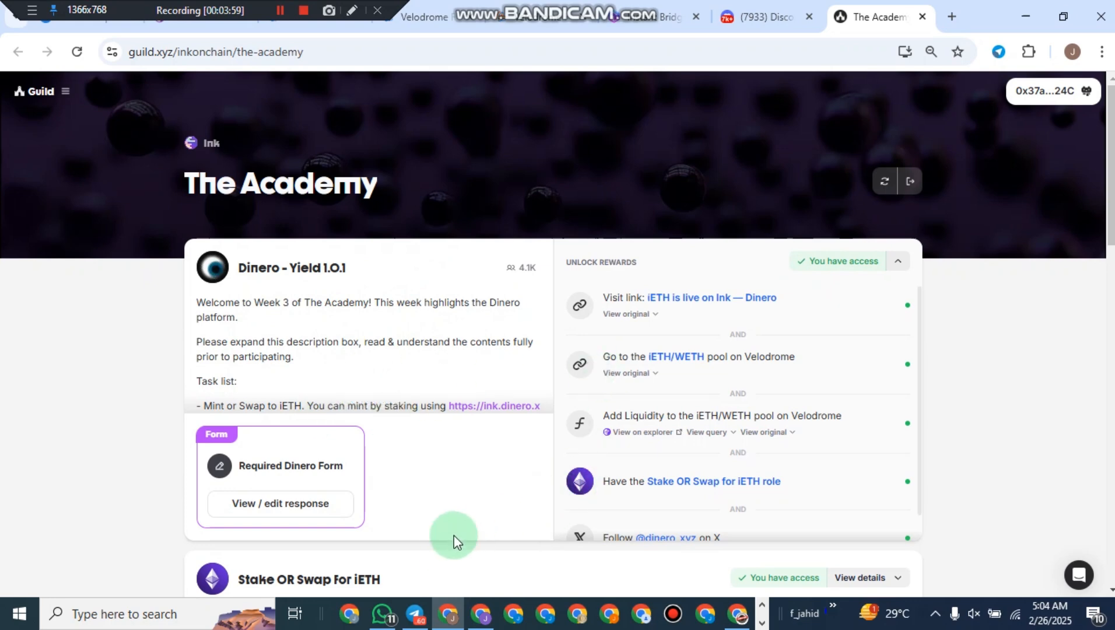
Switch to Telegram, add a heart reaction to the Ink Academy Dinero Yield 1.0.1 message, and review its task list.
{"action": "left_click", "coordinate": [415, 613]}
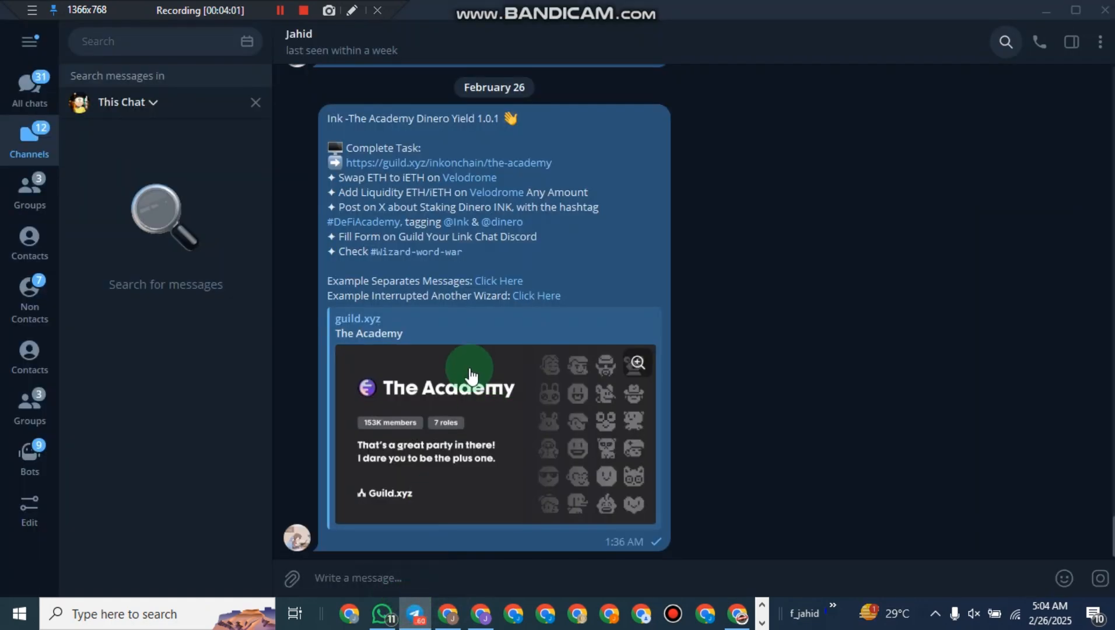
{"action": "double_click", "coordinate": [519, 267]}
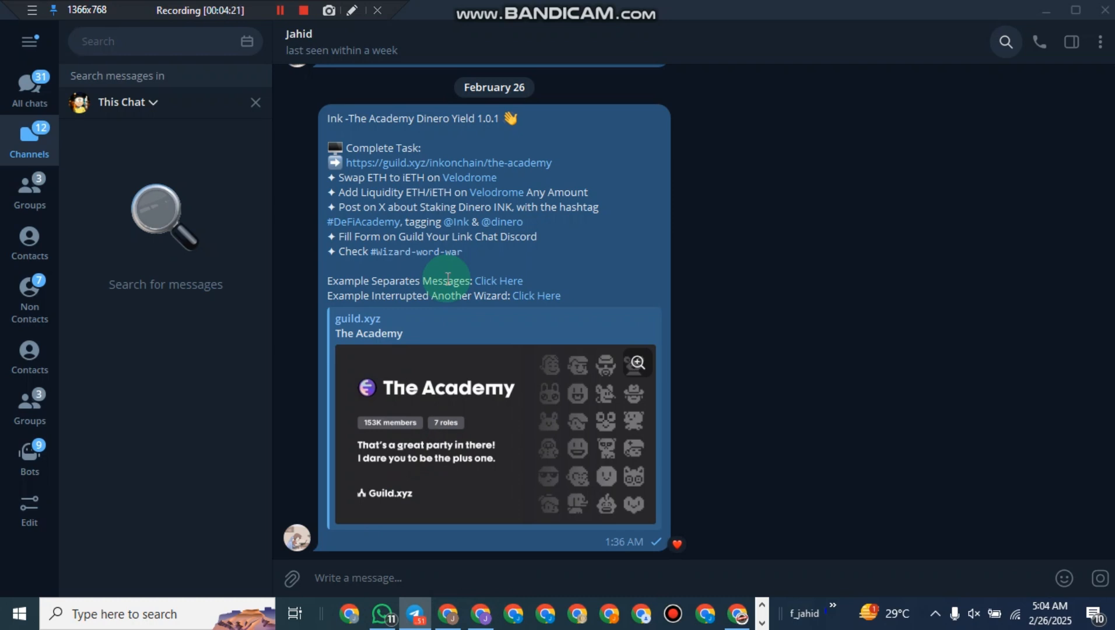
{"action": "scroll", "coordinate": [448, 277], "scroll_direction": "up", "scroll_amount": 2}
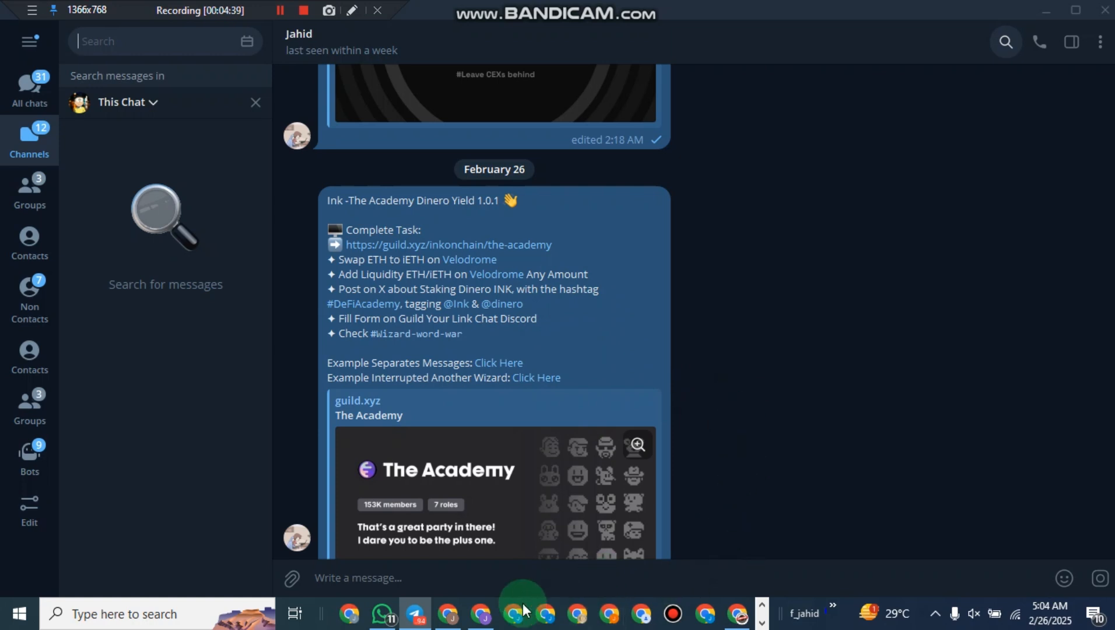
{"action": "mouse_move", "coordinate": [458, 607]}
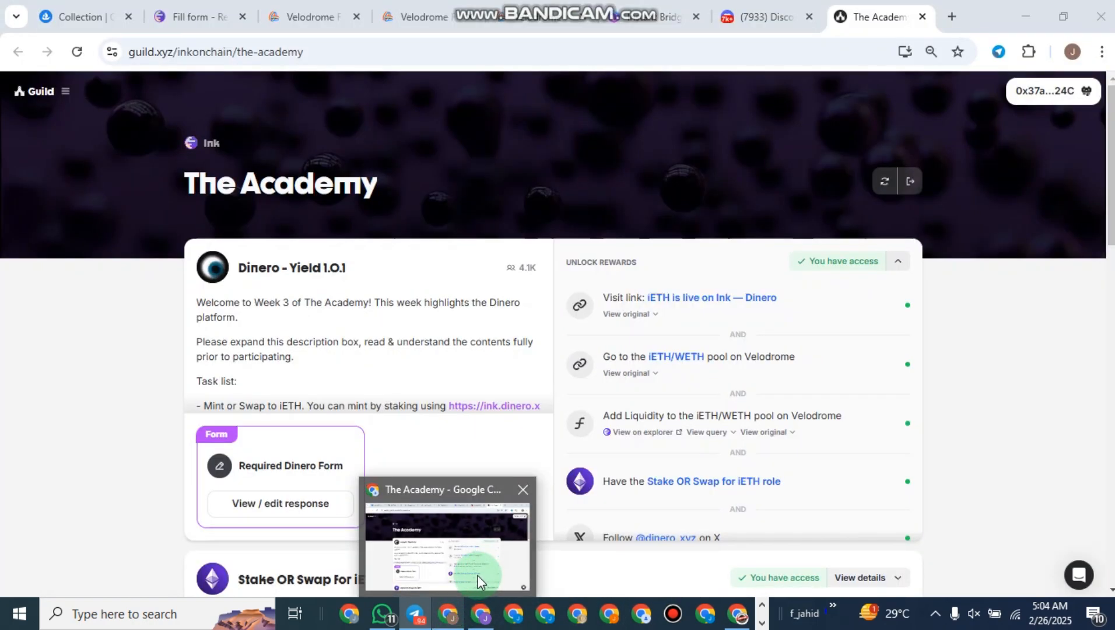